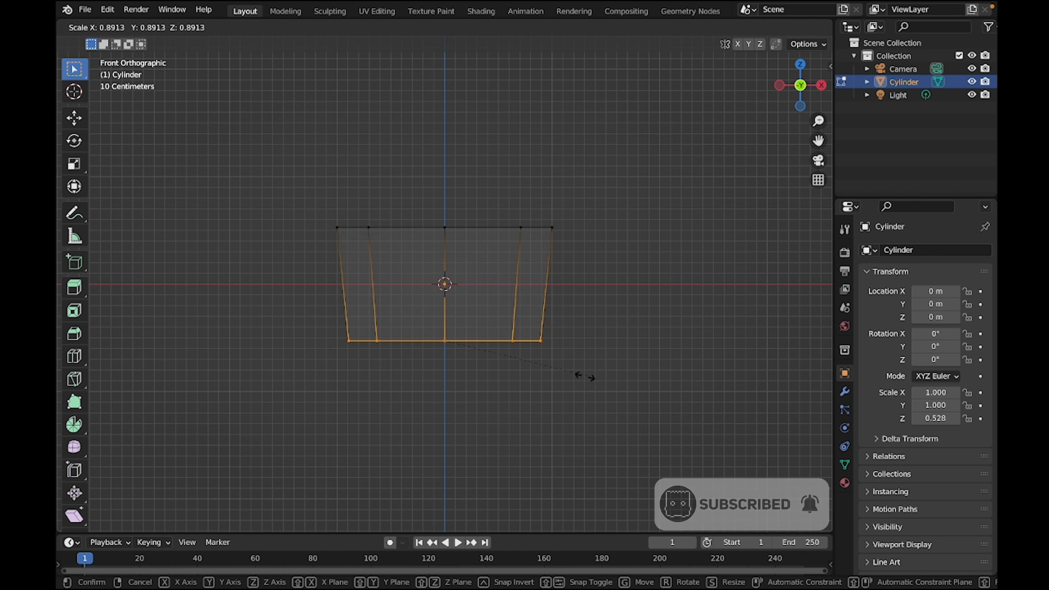
# Narrow the cylinder's bottom ring into a tapered pot shape, lower it slightly, and return to solid shading
pyautogui.click(553, 369)
pyautogui.press('g')
pyautogui.press('z')
pyautogui.click(553, 374)
pyautogui.press('s')
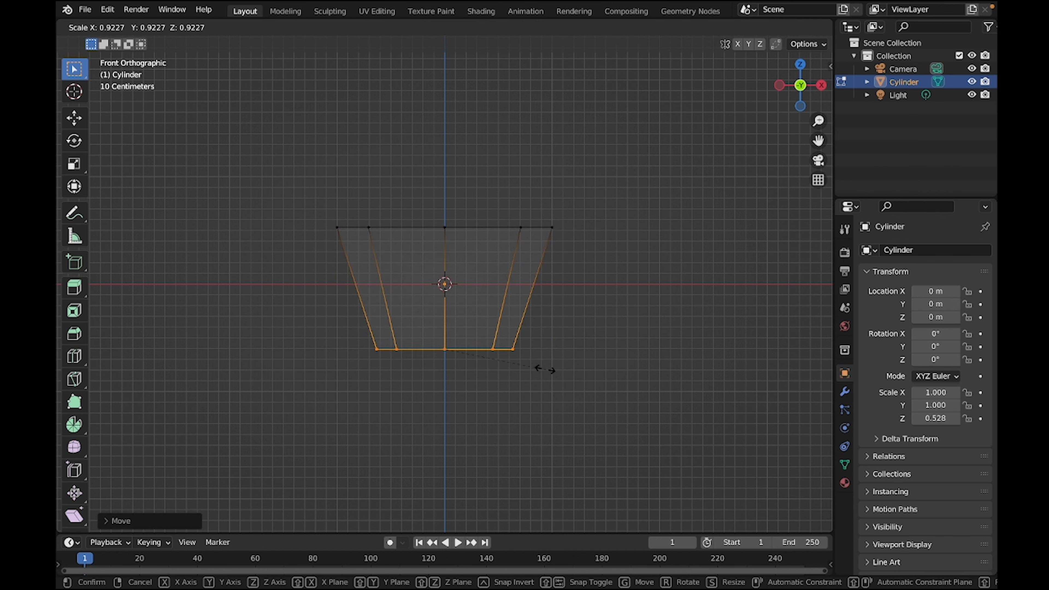
pyautogui.click(545, 366)
pyautogui.press('z')
pyautogui.click(604, 367)
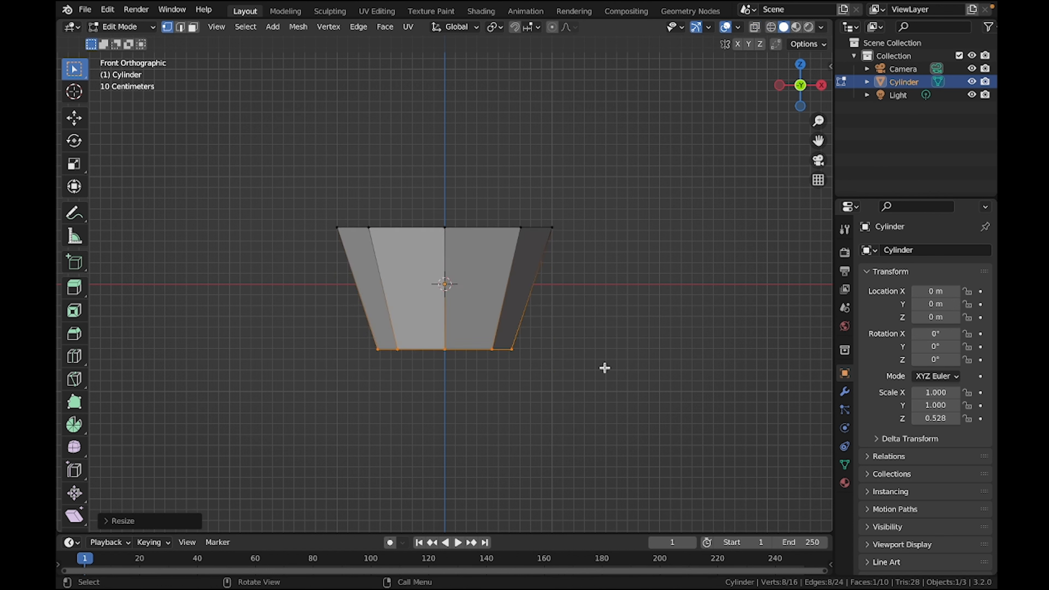
# Inset the pot's top face to form a rim of even width
pyautogui.click(196, 28)
pyautogui.moveTo(329, 118); pyautogui.dragTo(290, 157, button='middle')
pyautogui.click(435, 265)
pyautogui.click(452, 255)
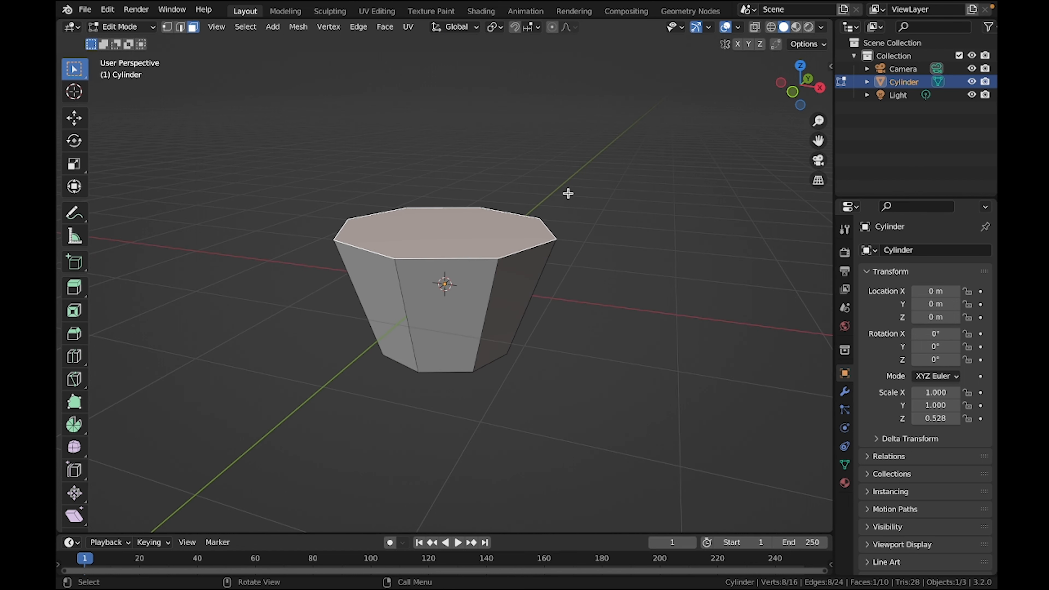
pyautogui.press('i')
pyautogui.click(555, 195)
# Extrude the inset face down into the pot and scale the inner floor to about 0.8
pyautogui.press('e')
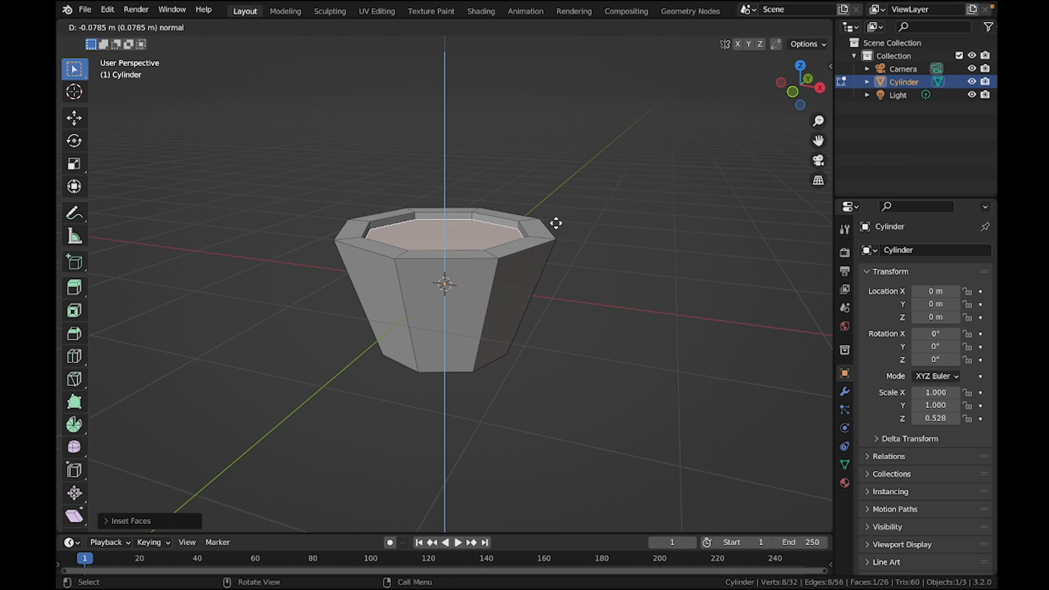
pyautogui.click(556, 269)
pyautogui.press('s')
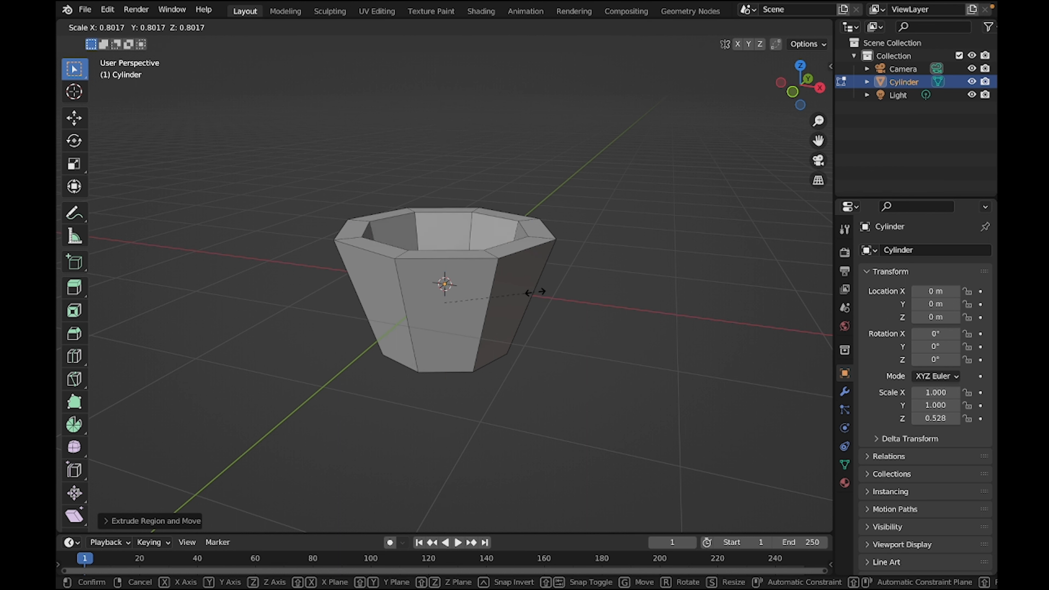
pyautogui.click(535, 292)
# Leave mesh editing and scale the whole pot down to about 0.8 of its size
pyautogui.press('Tab')
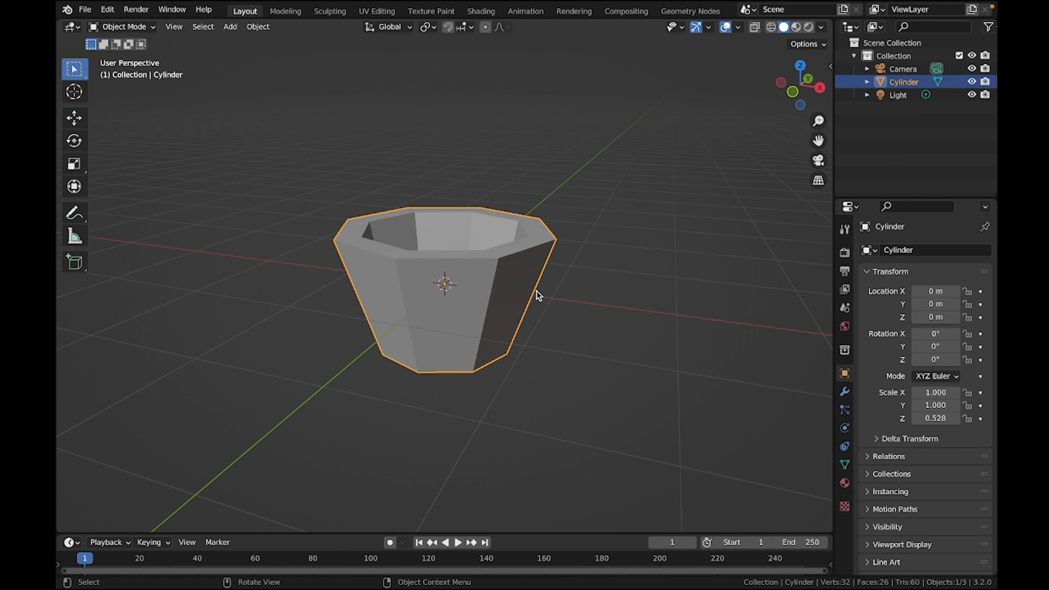
pyautogui.press('s')
pyautogui.click(536, 289)
# Add a second cylinder and scale it to about 0.276 in X and Y only, keeping its height
pyautogui.hotkey('shift', 'a')
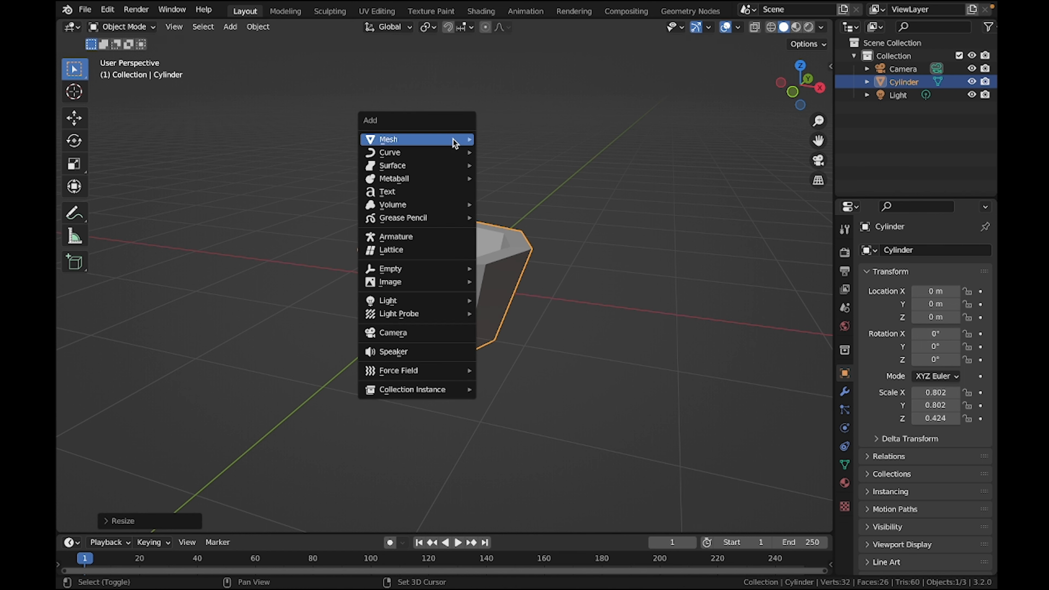
pyautogui.moveTo(459, 139)
pyautogui.click(547, 204)
pyautogui.press('s')
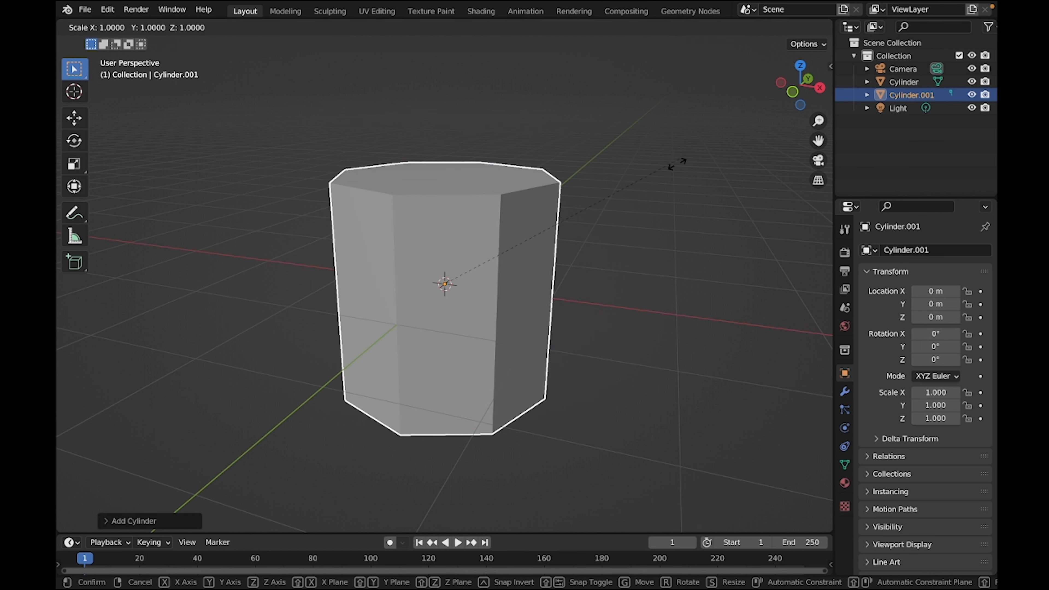
pyautogui.hotkey('shift', 'z')
pyautogui.click(492, 284)
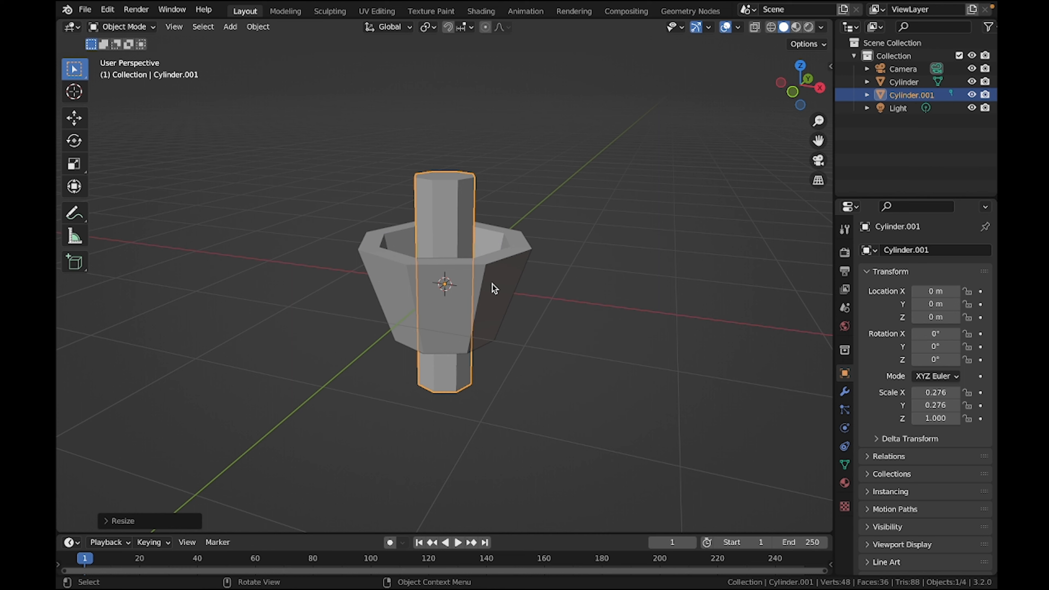
# In front wireframe view, raise the thin cylinder along Z to about 0.816 m so its base sits inside the pot
pyautogui.press('KP_1')
pyautogui.press('z')
pyautogui.click(423, 272)
pyautogui.press('g')
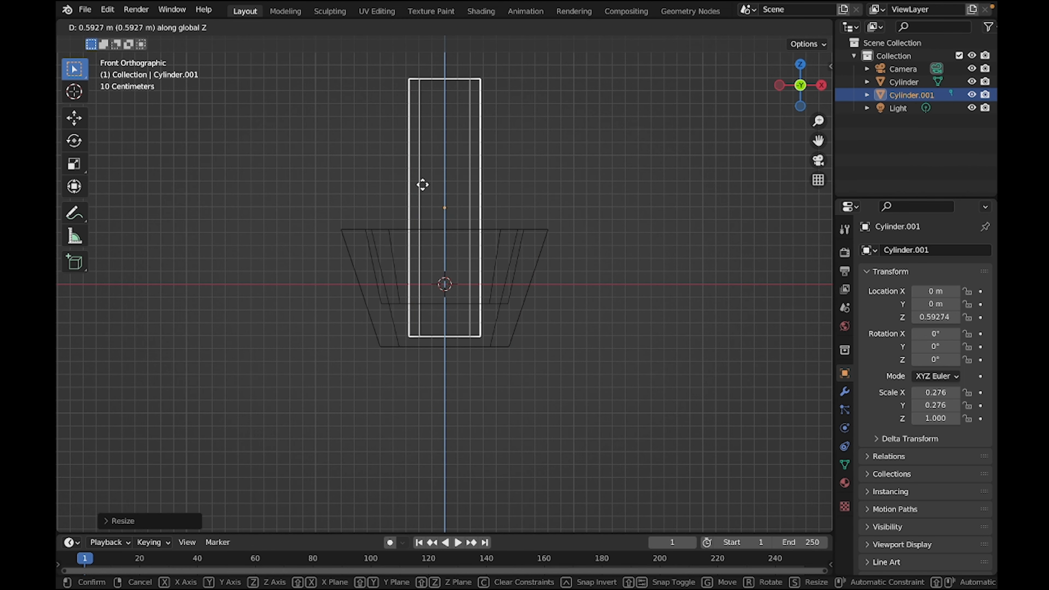
pyautogui.click(422, 166)
# Lengthen the trunk by moving its top end upward along Z in mesh editing
pyautogui.keyDown('shift'); pyautogui.moveTo(422, 166); pyautogui.dragTo(416, 227, button='middle'); pyautogui.keyUp('shift')
pyautogui.press('Tab')
pyautogui.press('b')
pyautogui.moveTo(450, 106); pyautogui.dragTo(543, 117)
pyautogui.press('g')
pyautogui.press('z')
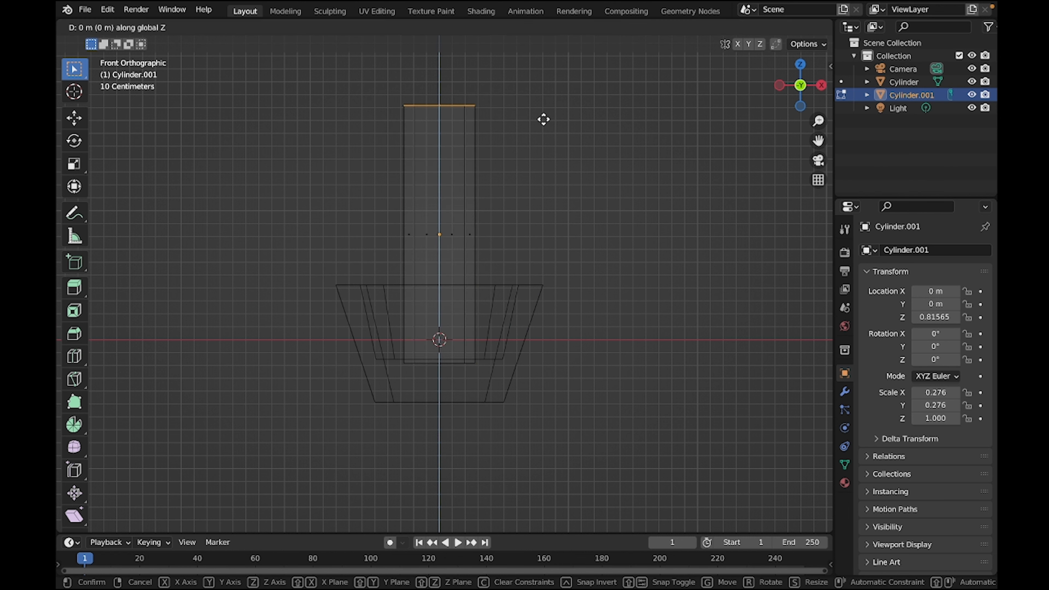
pyautogui.click(543, 81)
# Add four evenly spaced horizontal loop cuts along the trunk without sliding them
pyautogui.hotkey('ctrl', 'r')
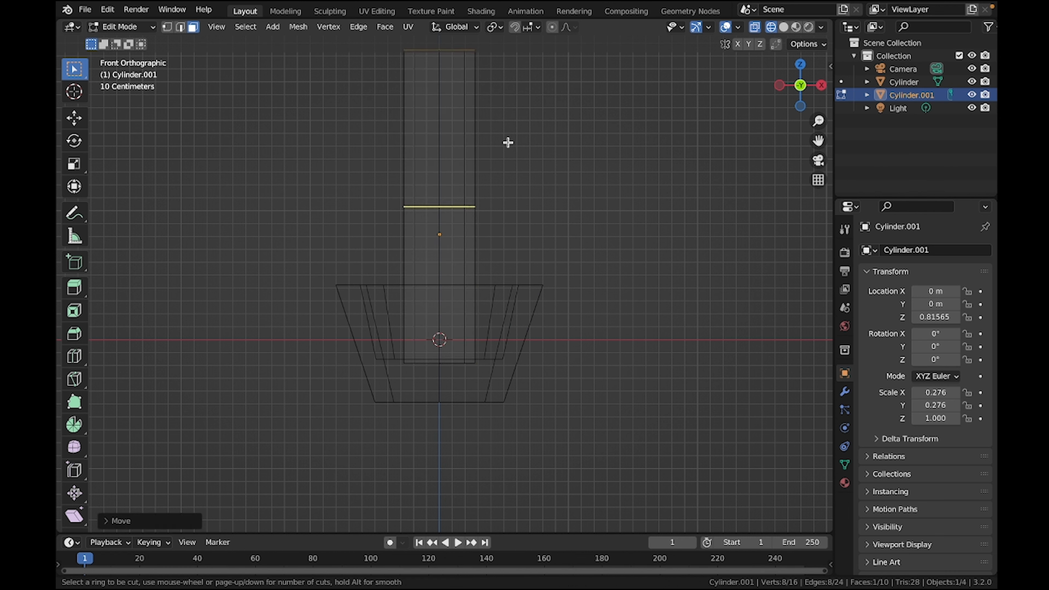
pyautogui.scroll(3, 505, 144)
pyautogui.click(503, 145)
pyautogui.rightClick(503, 145)
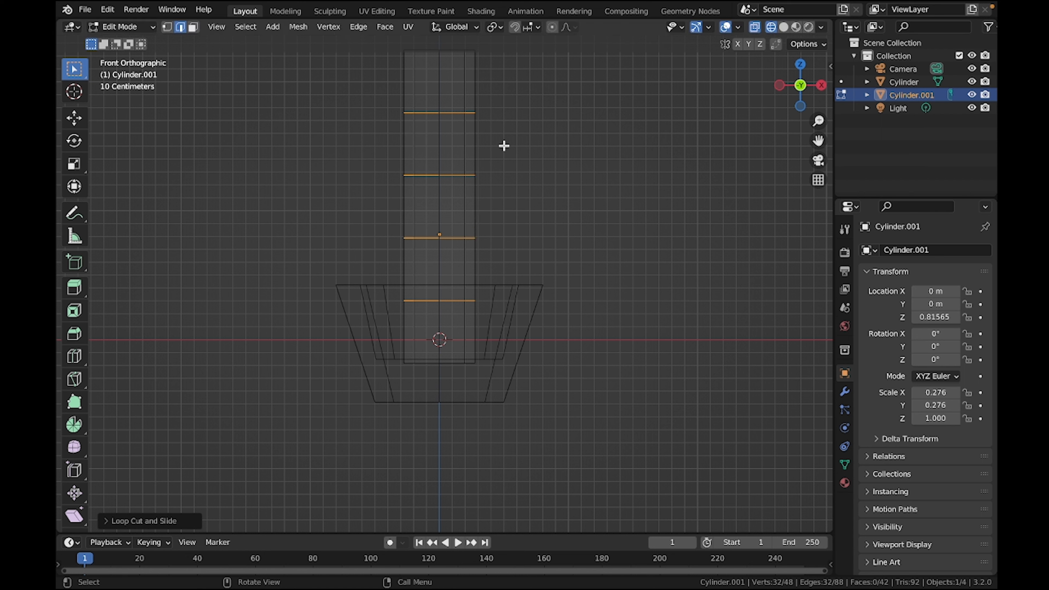
# Turn on proportional editing and rotate the trunk's first and third edge loops from the top by about 6°
pyautogui.keyDown('alt'); pyautogui.click(450, 111); pyautogui.keyUp('alt')
pyautogui.keyDown('alt'); pyautogui.keyDown('shift'); pyautogui.click(446, 238); pyautogui.keyUp('shift'); pyautogui.keyUp('alt')
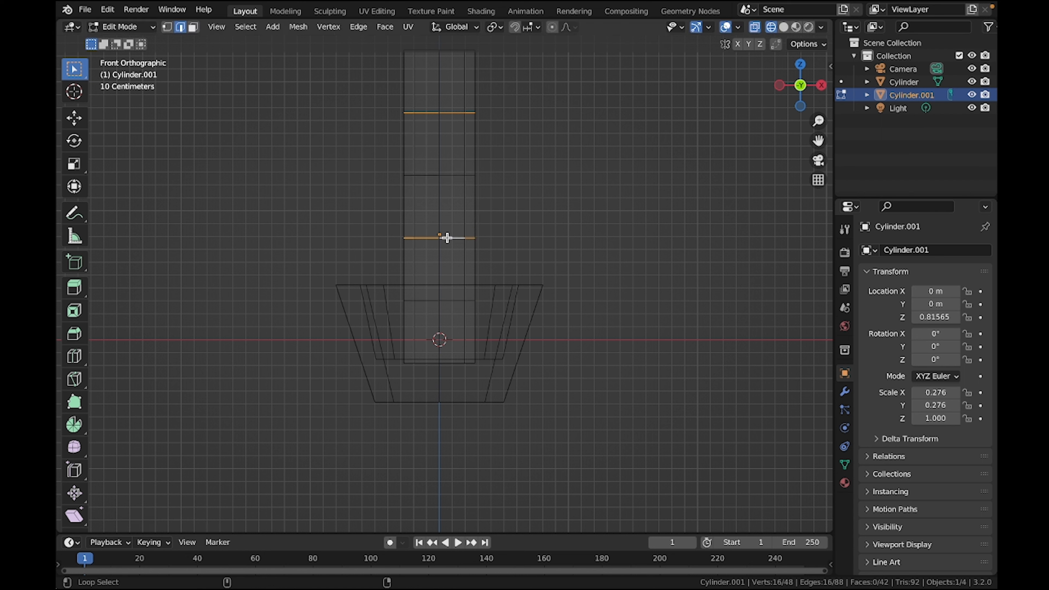
pyautogui.click(551, 29)
pyautogui.click(562, 27)
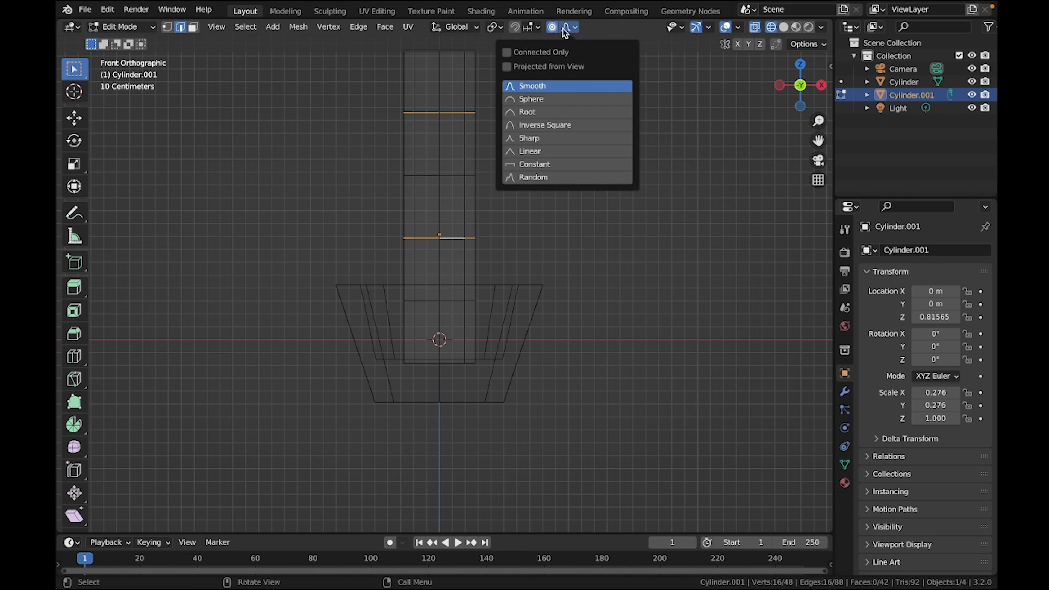
pyautogui.press('r')
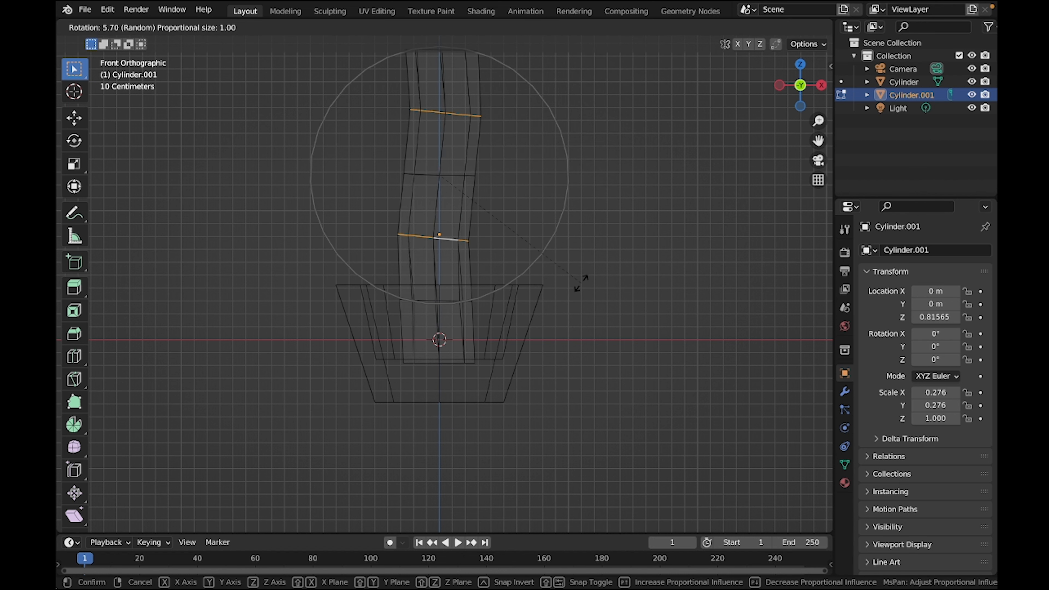
pyautogui.click(579, 288)
# Rotate the edge loop between those two slightly, still with proportional editing
pyautogui.keyDown('alt'); pyautogui.click(457, 177); pyautogui.keyUp('alt')
pyautogui.press('r')
pyautogui.click(532, 197)
pyautogui.scroll(-1, 531, 198)
pyautogui.keyDown('shift'); pyautogui.moveTo(532, 217); pyautogui.dragTo(527, 255, button='middle'); pyautogui.keyUp('shift')
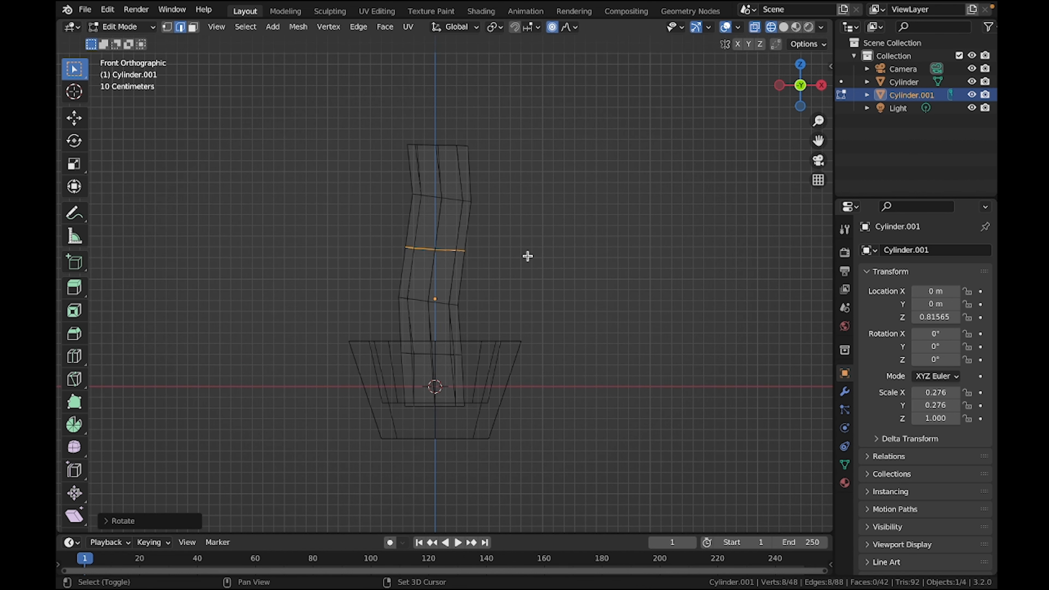
pyautogui.click(570, 27)
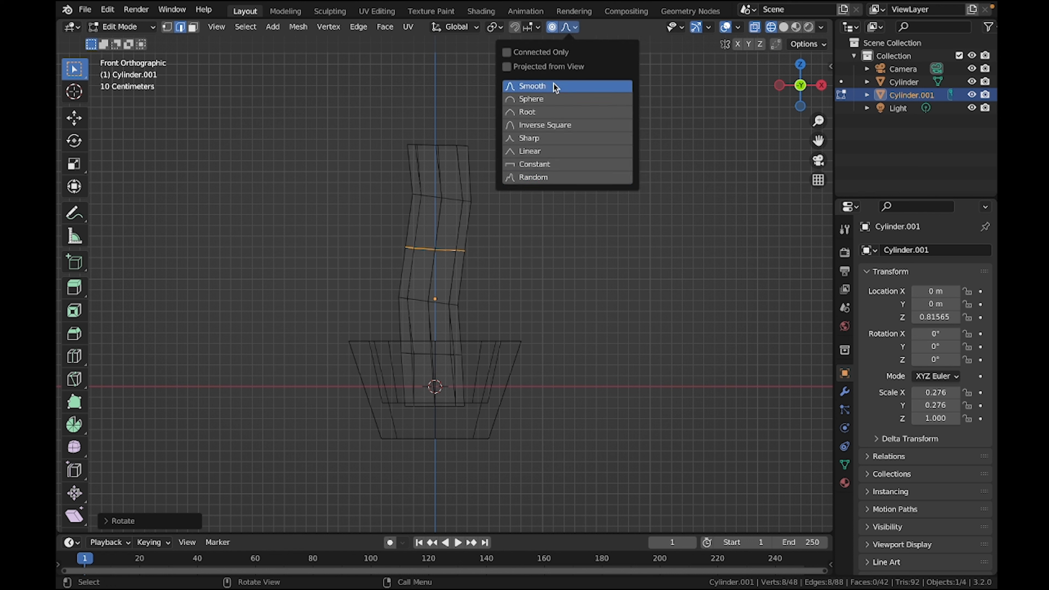
# Taper the trunk by shrinking its top face with proportional editing, and scale that face again to about 0.9 without it
pyautogui.click(193, 26)
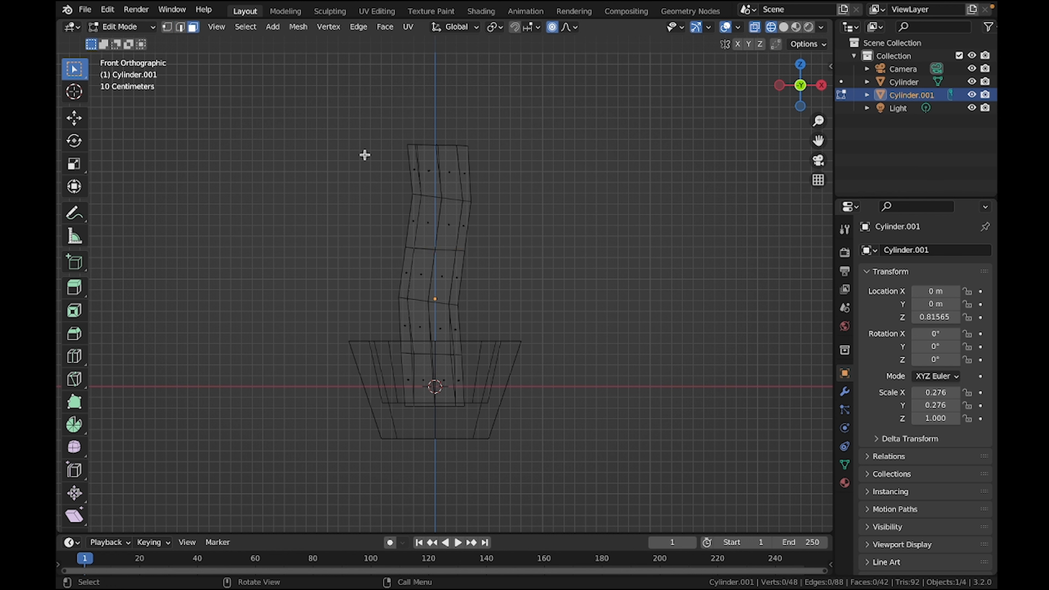
pyautogui.press('z')
pyautogui.click(407, 162)
pyautogui.moveTo(408, 159)
pyautogui.mouseDown(button='middle')
pyautogui.moveTo(385, 207)
pyautogui.moveTo(413, 170)
pyautogui.mouseUp(button='middle')
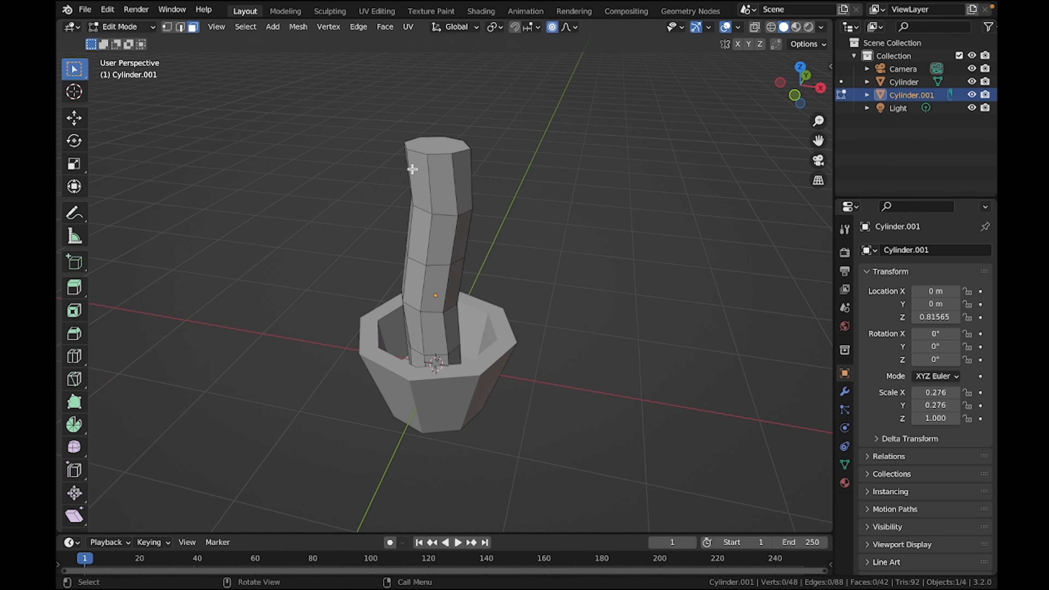
pyautogui.click(427, 147)
pyautogui.press('s')
pyautogui.click(515, 186)
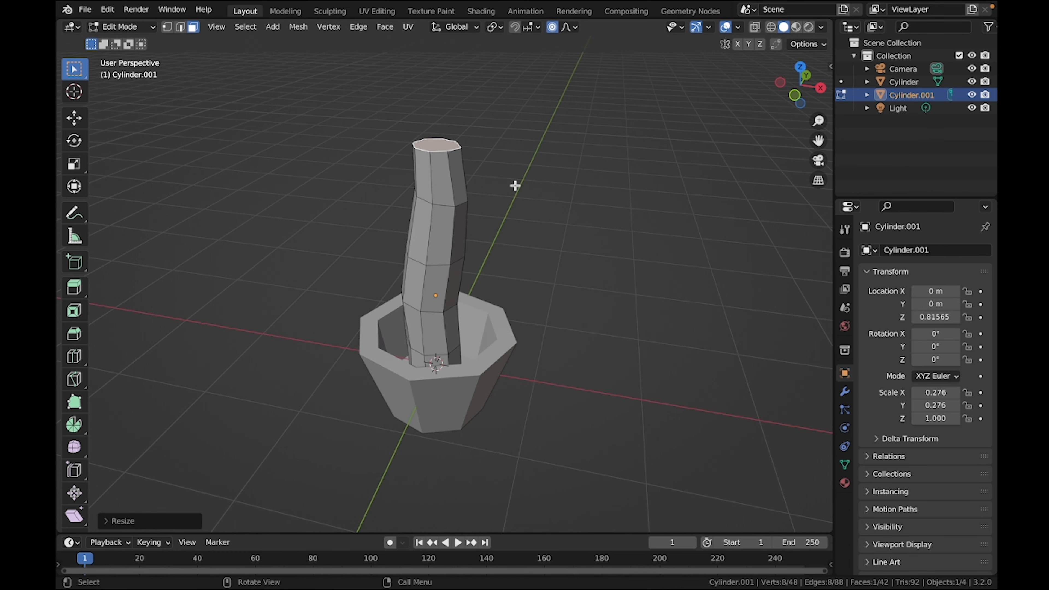
pyautogui.press('s')
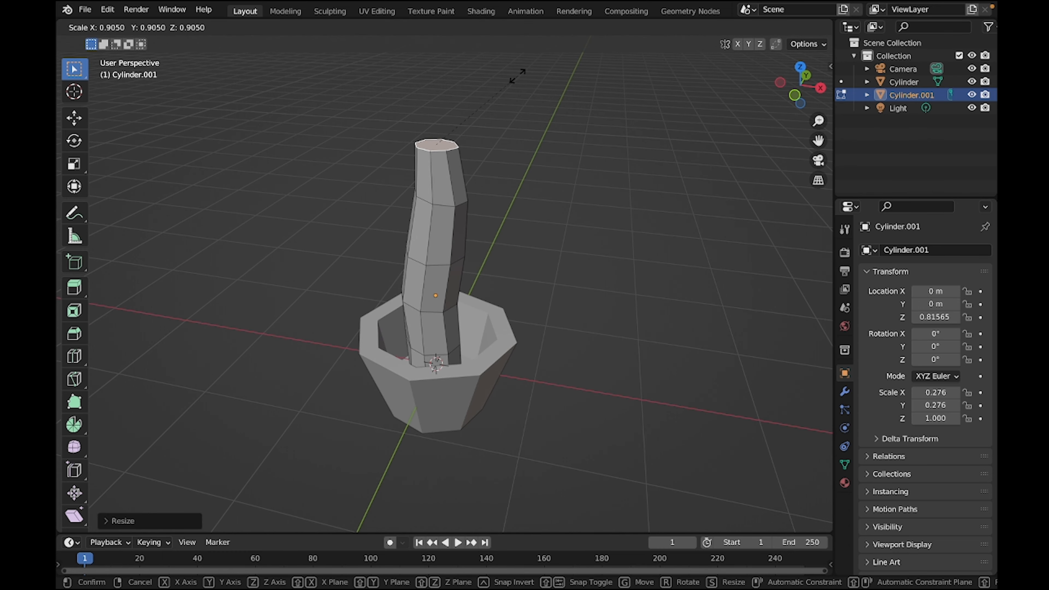
pyautogui.click(514, 76)
# In front view, duplicate the entire trunk mesh and place the copy beside it to the right
pyautogui.press('KP_1')
pyautogui.press('a')
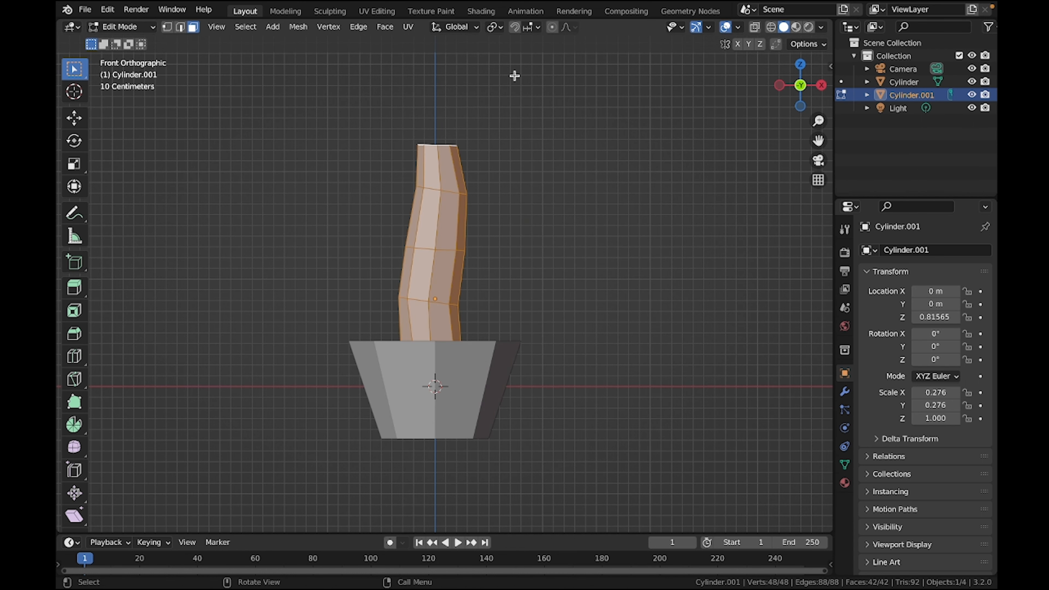
pyautogui.hotkey('shift', 'd')
pyautogui.click(649, 78)
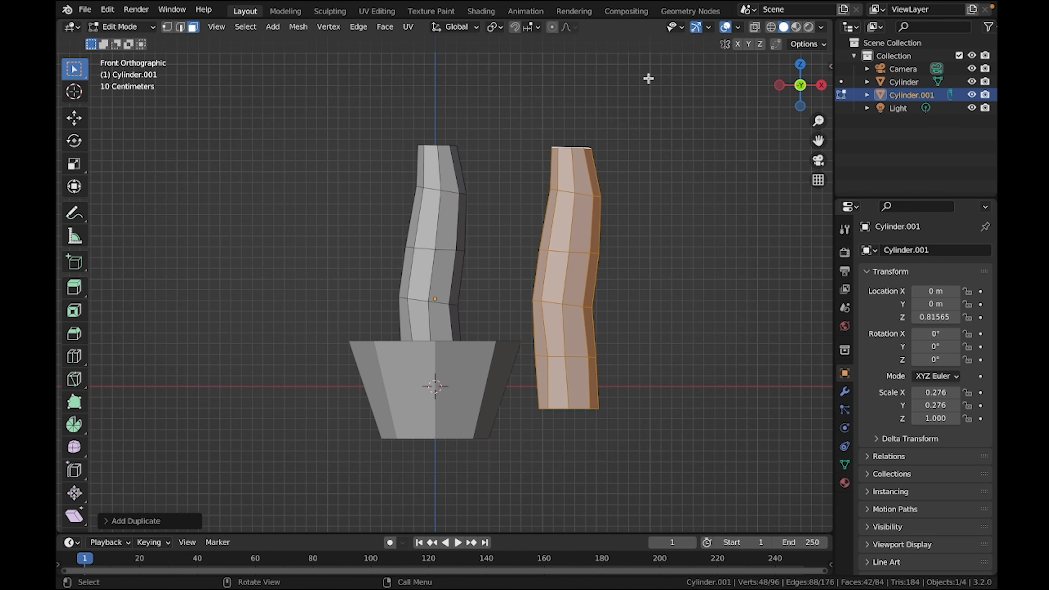
# Shorten the duplicate along Z and scale it down uniformly to about 0.84
pyautogui.press('s')
pyautogui.press('z')
pyautogui.click(615, 157)
pyautogui.press('s')
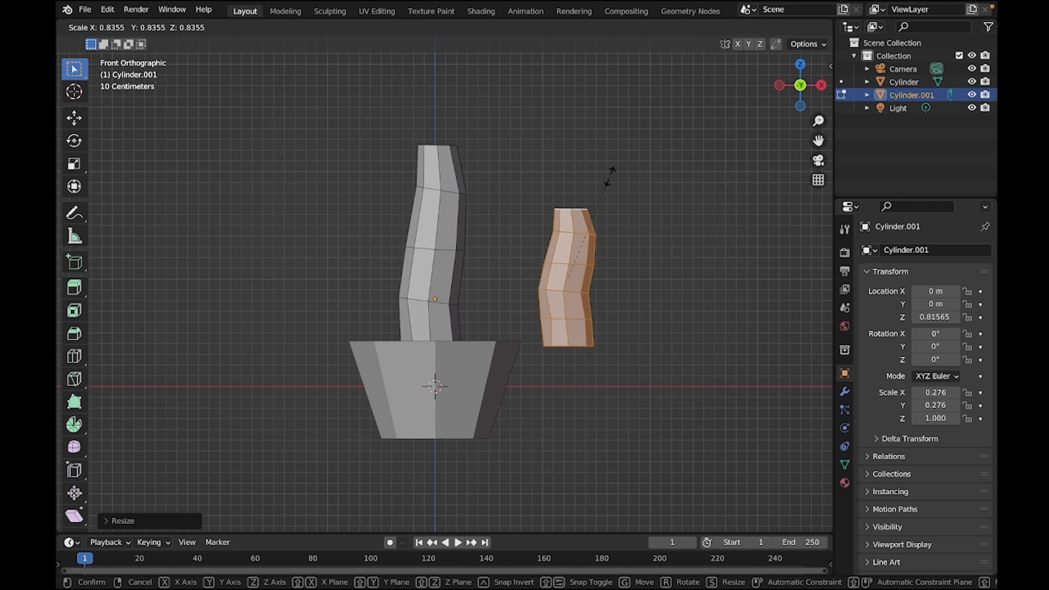
pyautogui.click(610, 176)
# Rotate the duplicate so it leans outward to the right as a branch, and shrink it further
pyautogui.press('r')
pyautogui.click(635, 265)
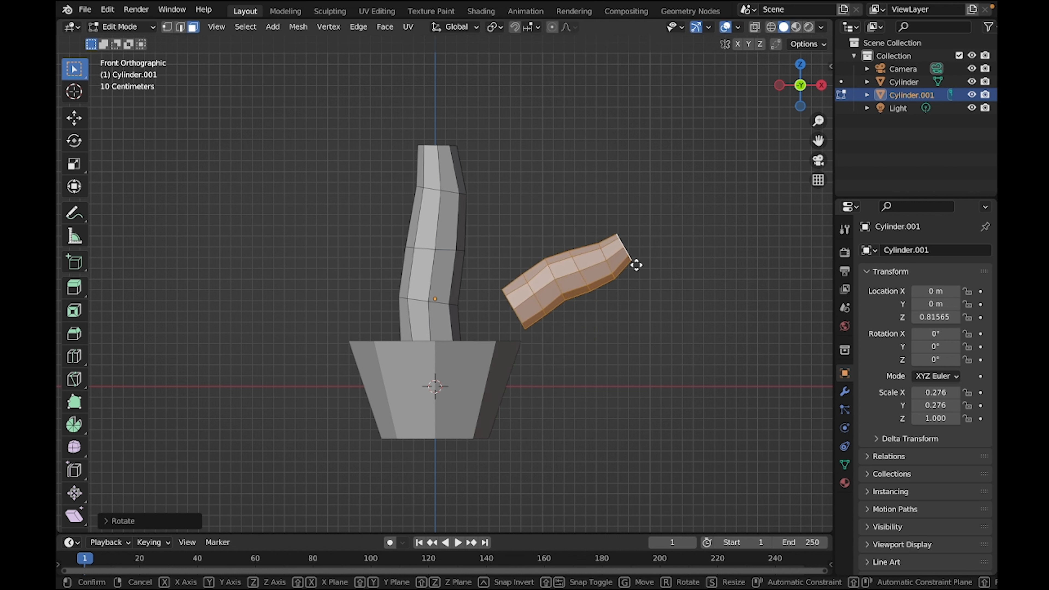
pyautogui.click(630, 249)
pyautogui.press('s')
pyautogui.click(636, 263)
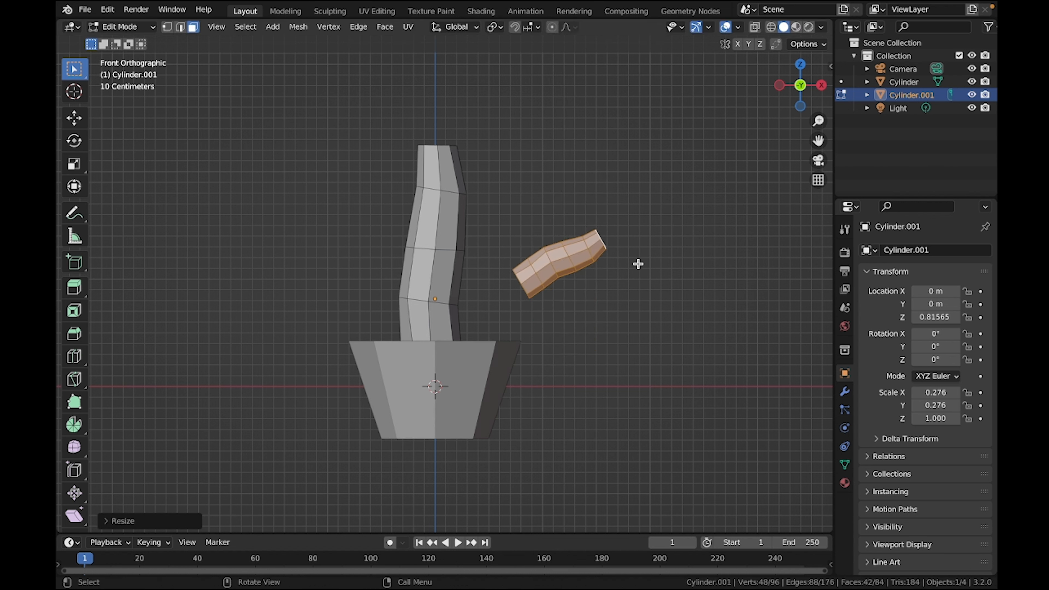
# Attach the branch to the right side of the trunk, adjusting its size and sinking its base into the trunk
pyautogui.press('g')
pyautogui.click(561, 242)
pyautogui.press('s')
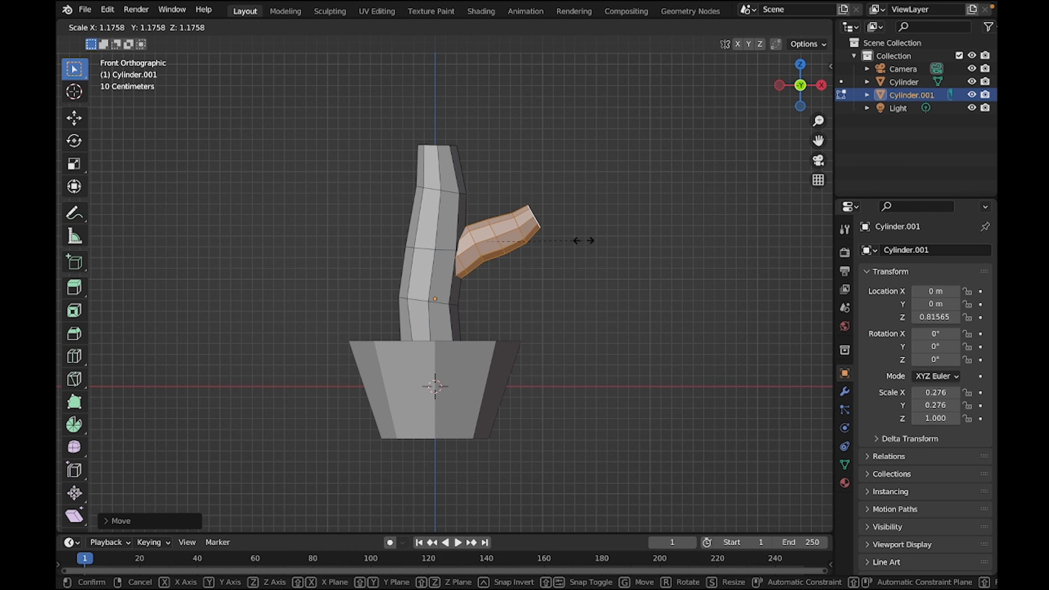
pyautogui.click(578, 242)
pyautogui.press('g')
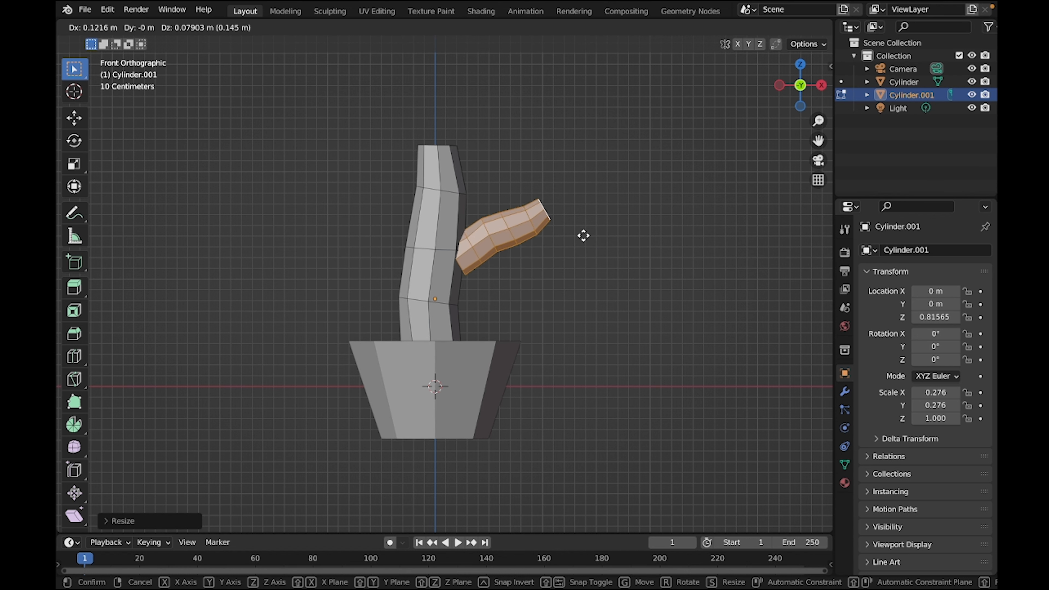
pyautogui.click(580, 233)
# In wireframe shading, rotate and move the branch's end face so the tip bends upward
pyautogui.press('z')
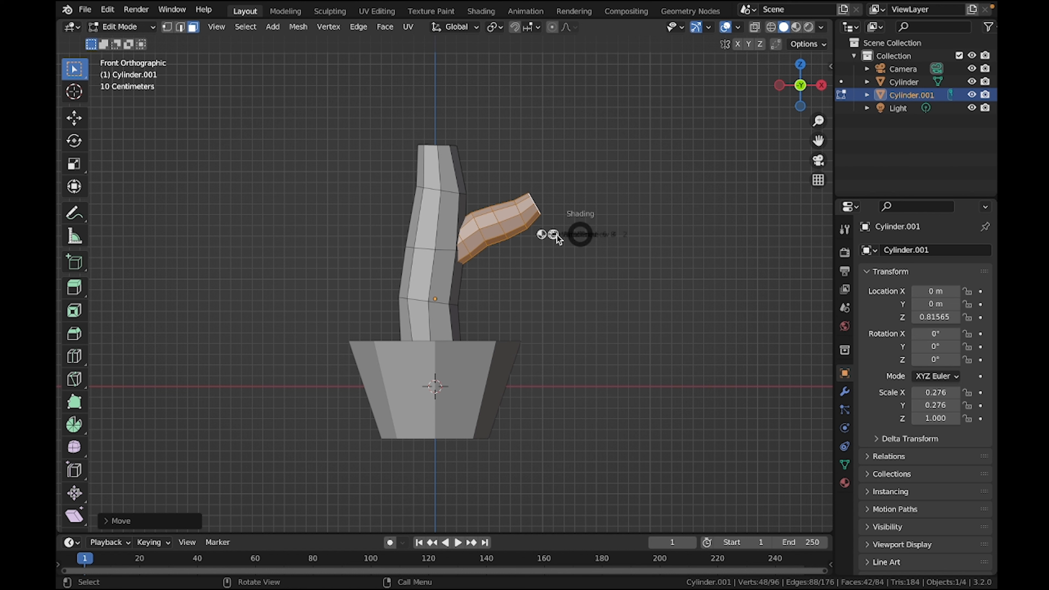
pyautogui.click(556, 235)
pyautogui.click(538, 213)
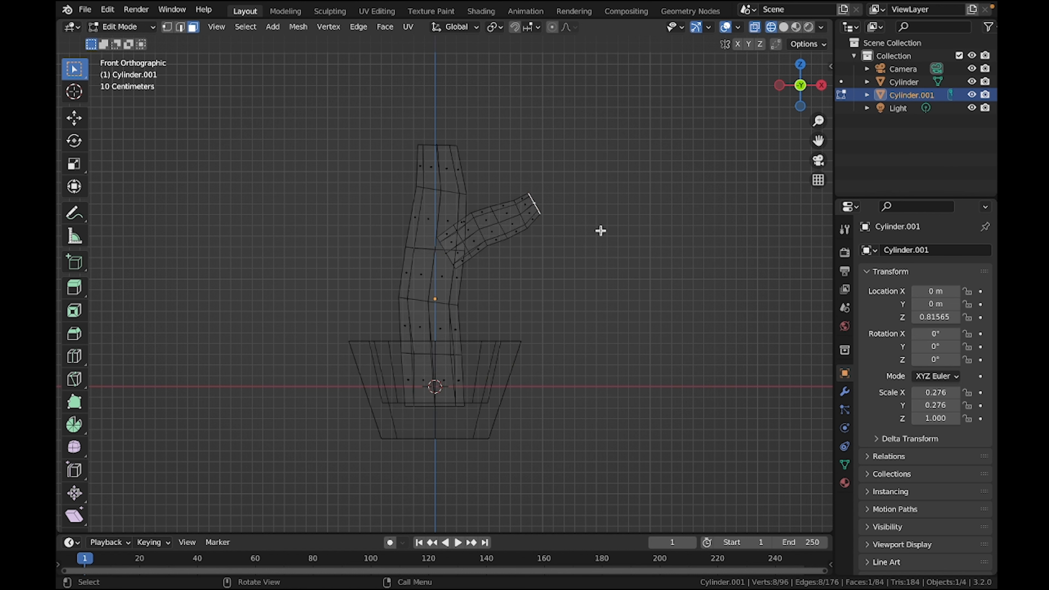
pyautogui.press('g')
pyautogui.press('r')
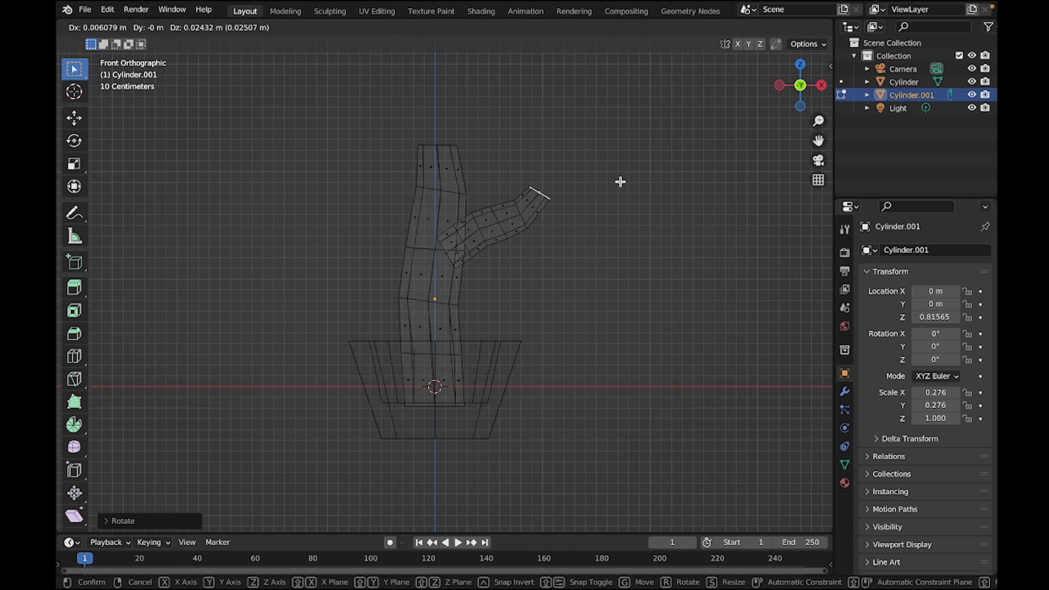
pyautogui.click(620, 182)
# Resize the branch's edge loop nearest the tip
pyautogui.click(180, 27)
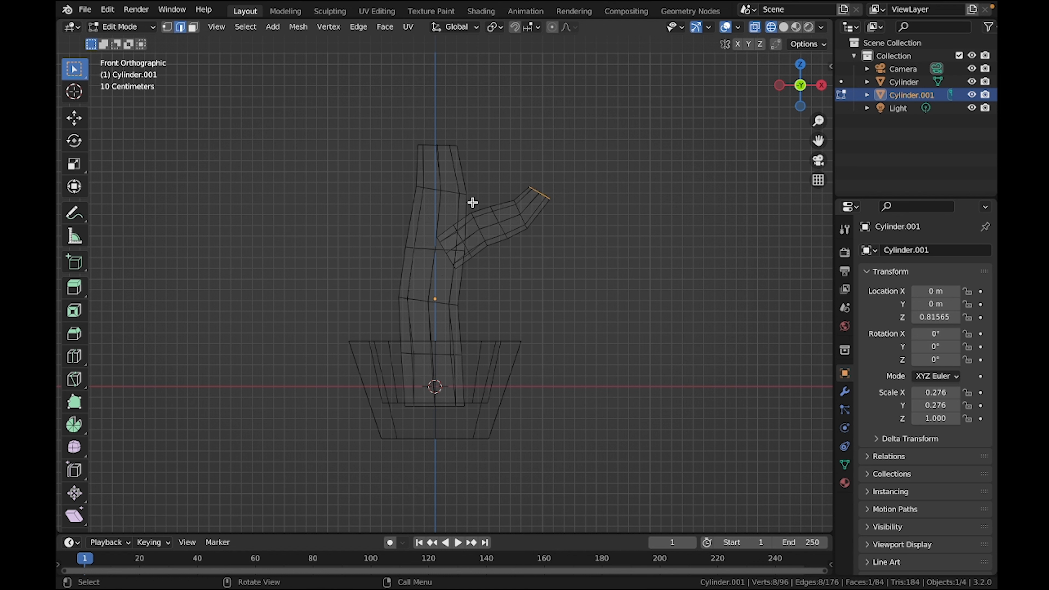
pyautogui.keyDown('alt'); pyautogui.click(517, 211); pyautogui.keyUp('alt')
pyautogui.press('s')
pyautogui.click(555, 244)
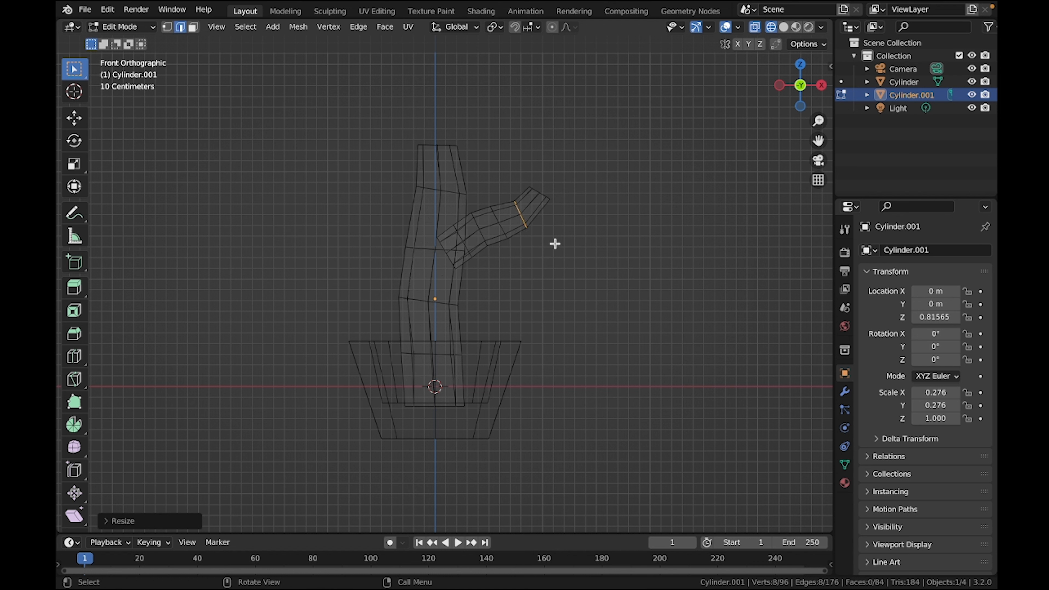
# Resize, lower and rotate the right branch's second edge loop from the tip to smooth its bend
pyautogui.keyDown('alt'); pyautogui.click(489, 218); pyautogui.keyUp('alt')
pyautogui.press('s')
pyautogui.click(607, 248)
pyautogui.press('g')
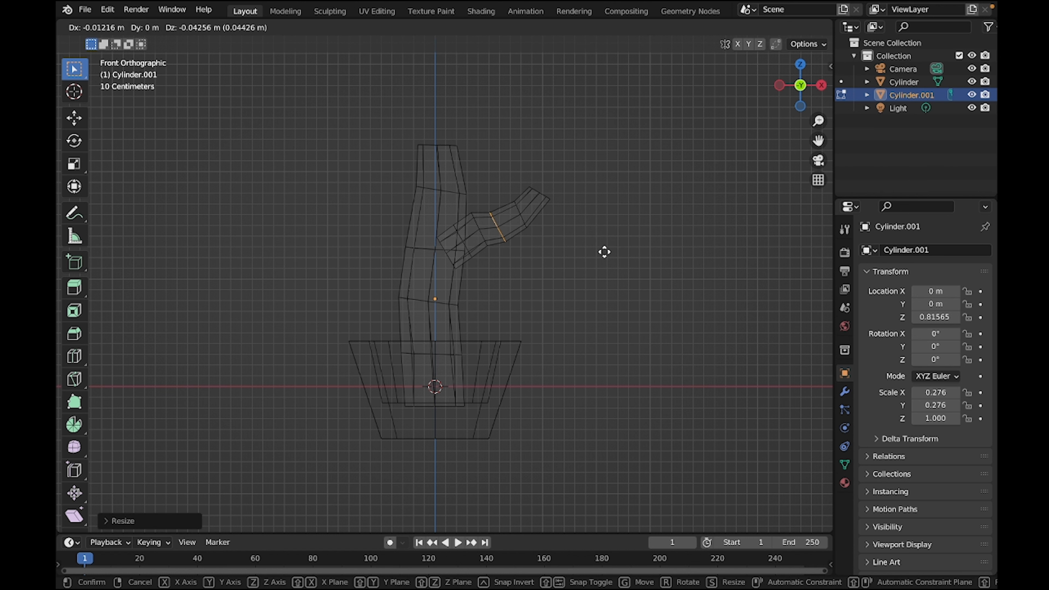
pyautogui.click(605, 250)
pyautogui.press('r')
pyautogui.click(614, 238)
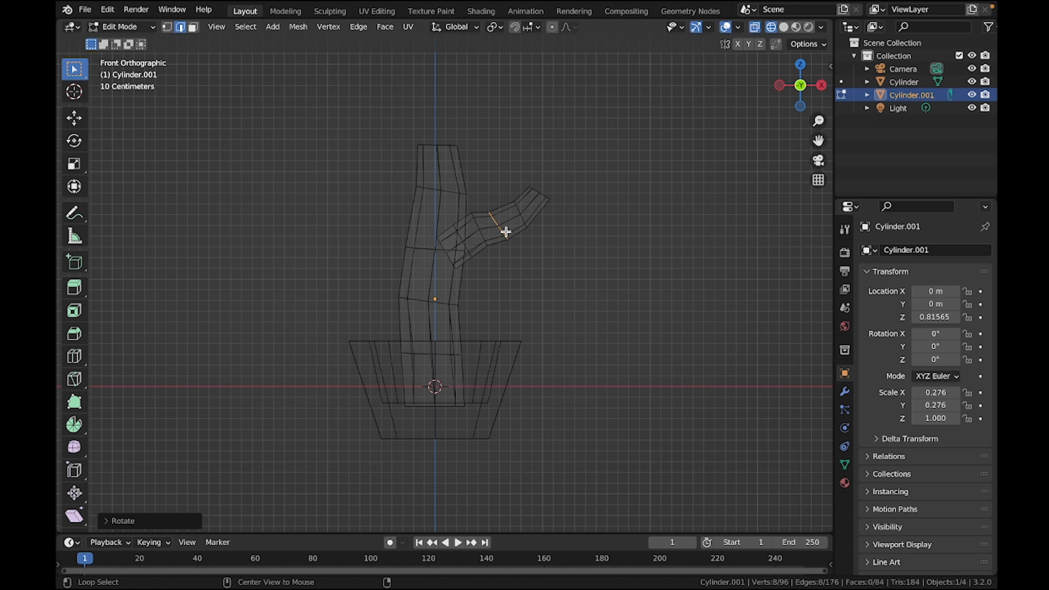
# Resize and reposition the right branch's edge loop closer to the trunk, and return to solid shading
pyautogui.keyDown('alt'); pyautogui.click(477, 226); pyautogui.keyUp('alt')
pyautogui.press('s')
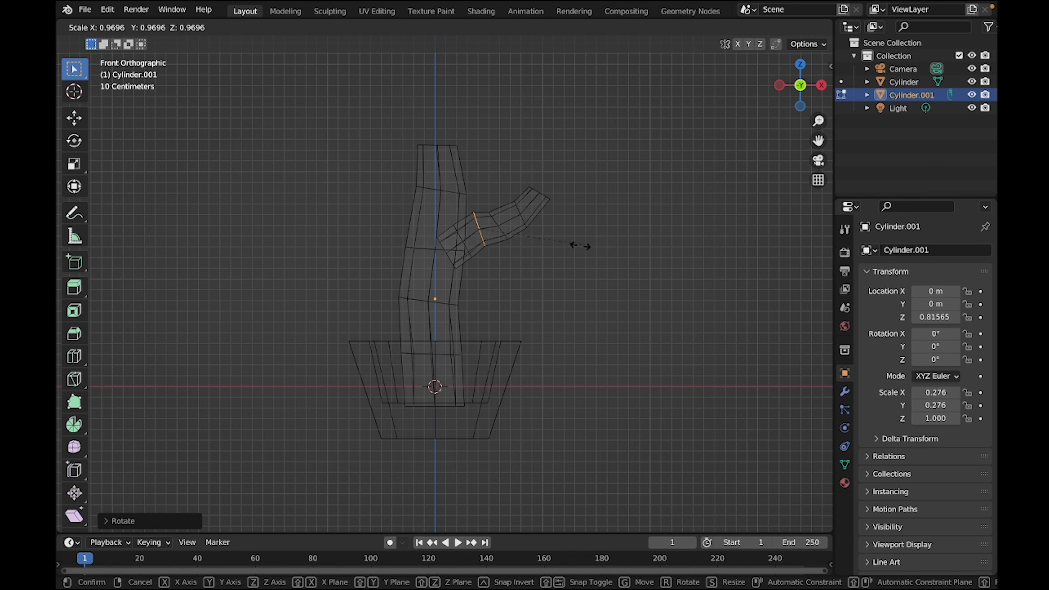
pyautogui.click(571, 244)
pyautogui.press('g')
pyautogui.click(570, 248)
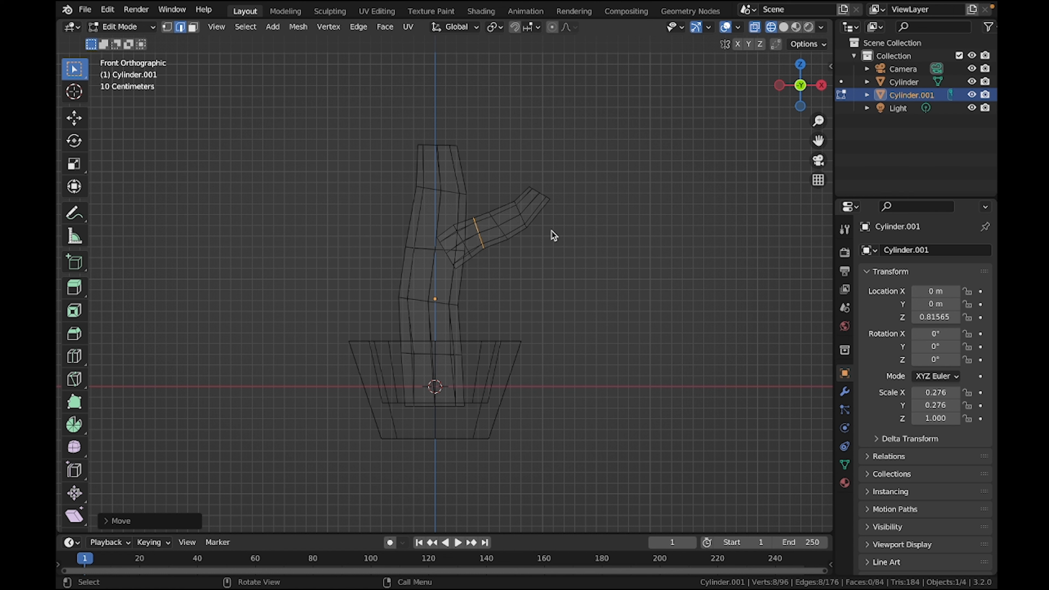
pyautogui.press('z')
pyautogui.click(601, 227)
# Duplicate the right branch, place the copy to the left of the trunk, and flip it about the X axis
pyautogui.press('l')
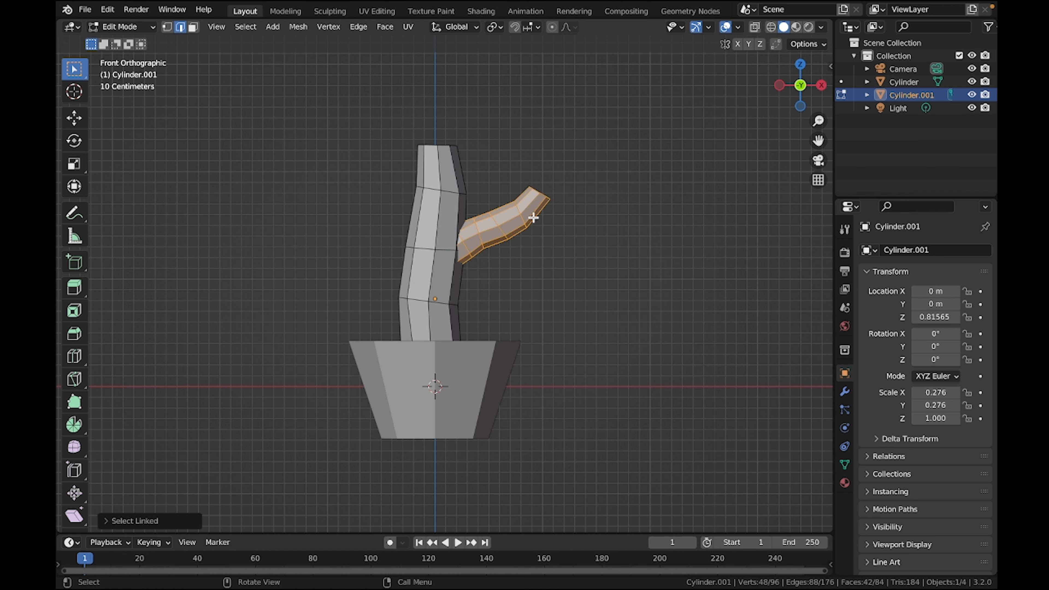
pyautogui.hotkey('shift', 'd')
pyautogui.click(384, 260)
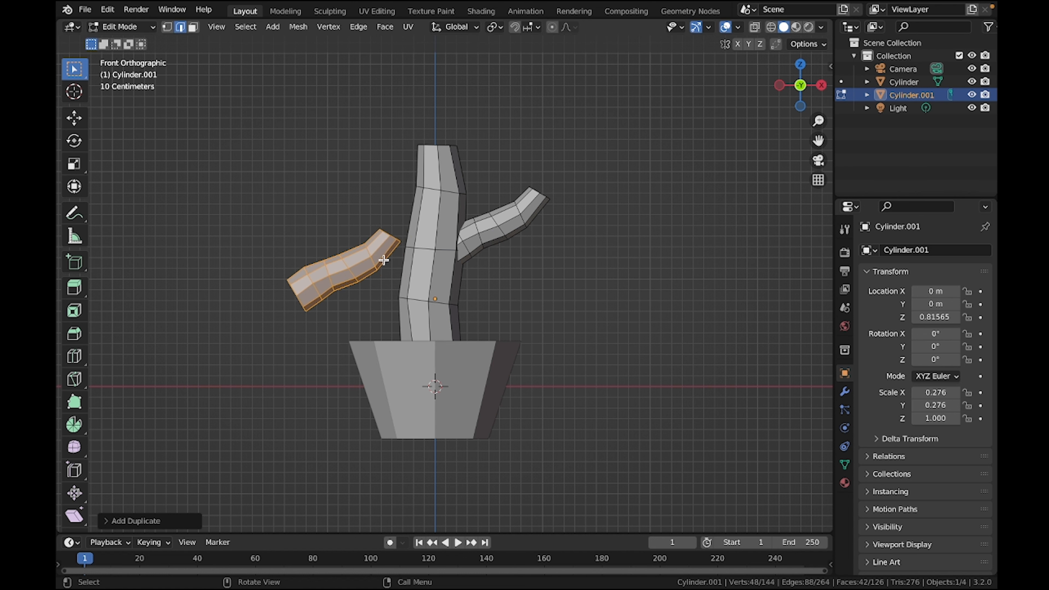
pyautogui.moveTo(421, 189); pyautogui.dragTo(489, 209, button='middle')
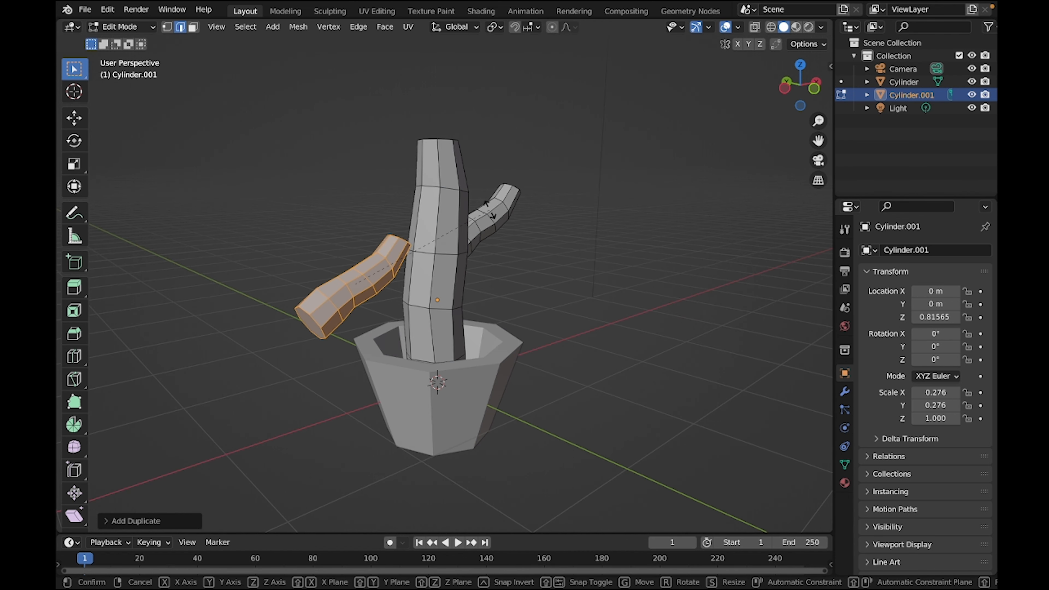
pyautogui.write('rx90')
pyautogui.press('Return')
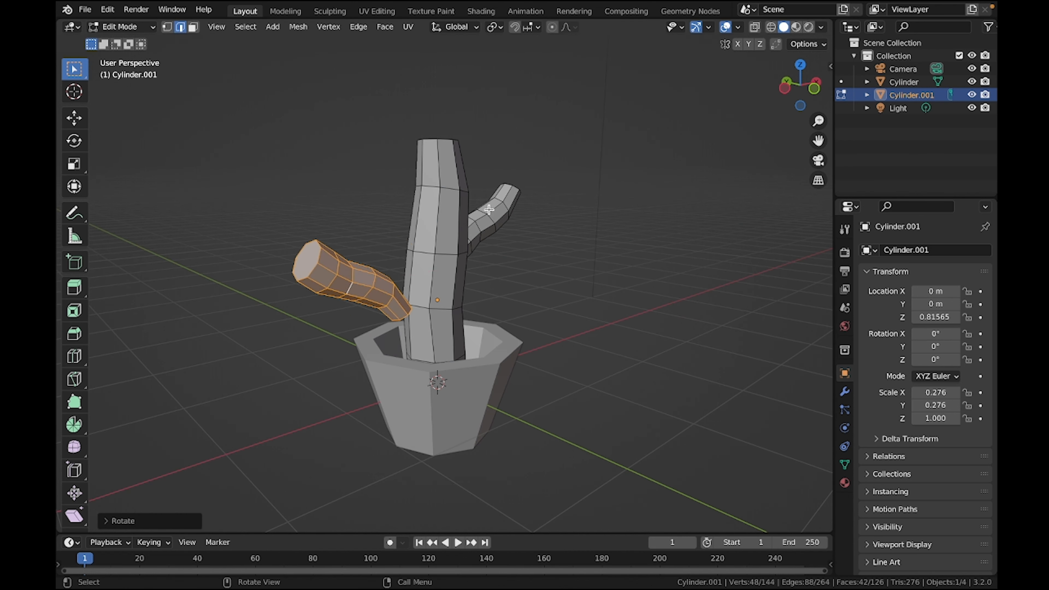
# In front view, rotate the copied branch about 177° so its base faces the trunk, and scale it to about 0.71
pyautogui.press('KP_1')
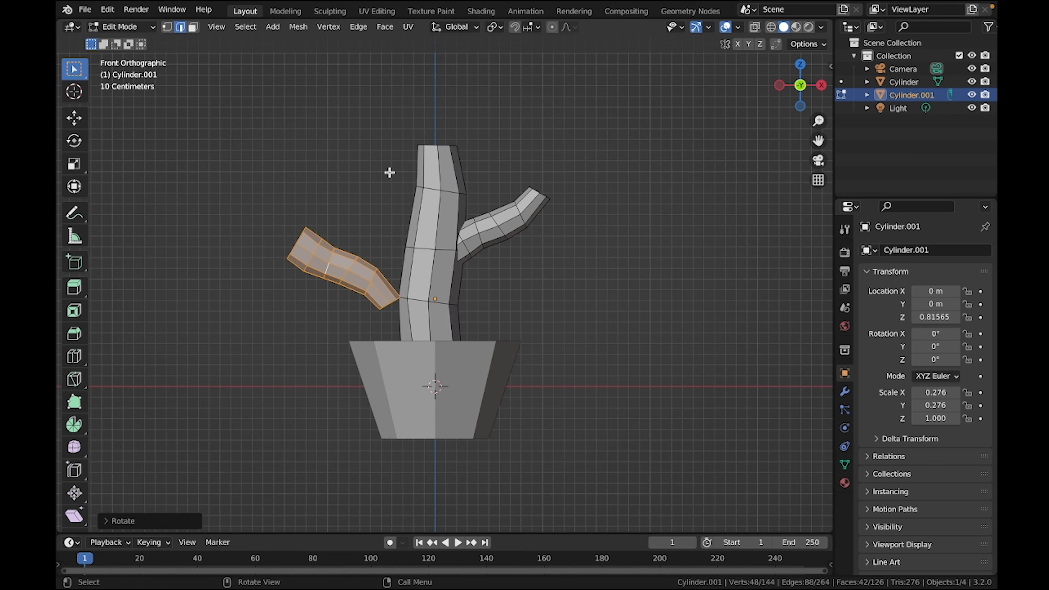
pyautogui.press('r')
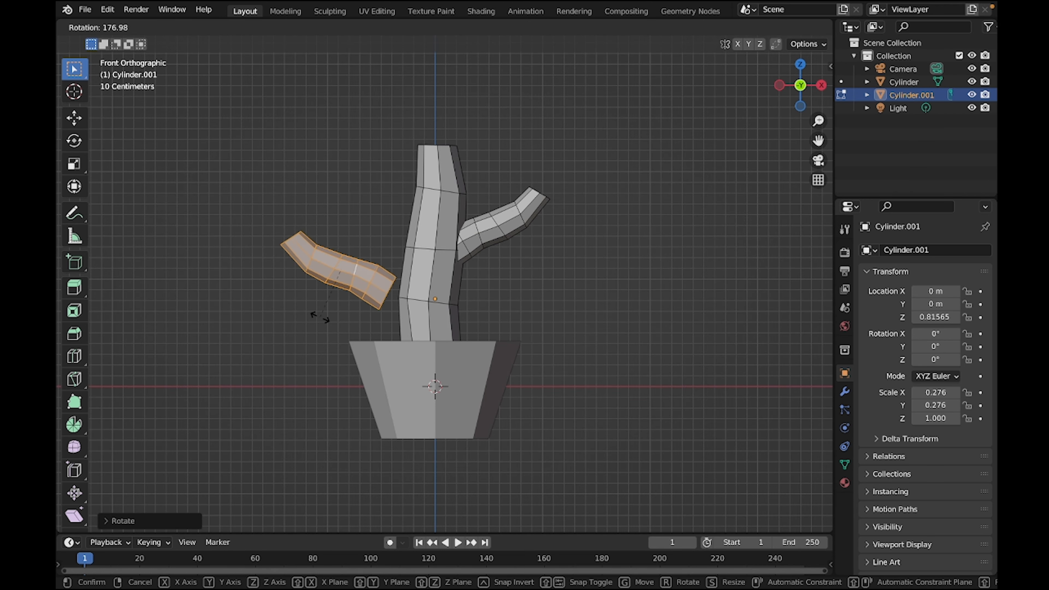
pyautogui.click(318, 315)
pyautogui.press('s')
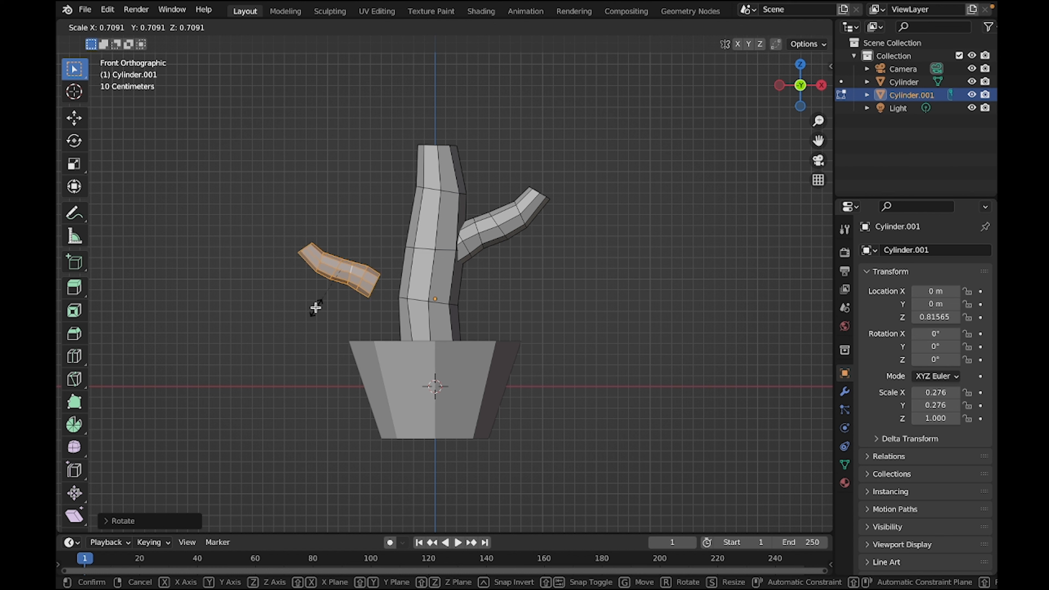
pyautogui.click(316, 308)
# Attach the copied branch to the left side of the trunk and enlarge it slightly
pyautogui.press('g')
pyautogui.click(355, 318)
pyautogui.press('s')
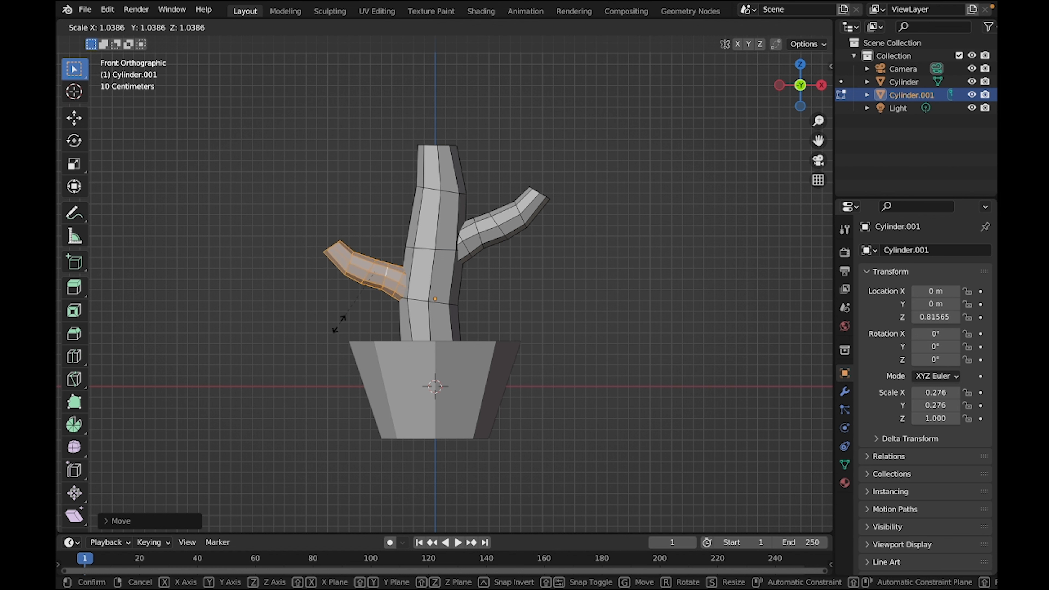
pyautogui.click(338, 325)
# In wireframe shading, move and rotate the left branch's end face to adjust the tip's bend
pyautogui.click(195, 29)
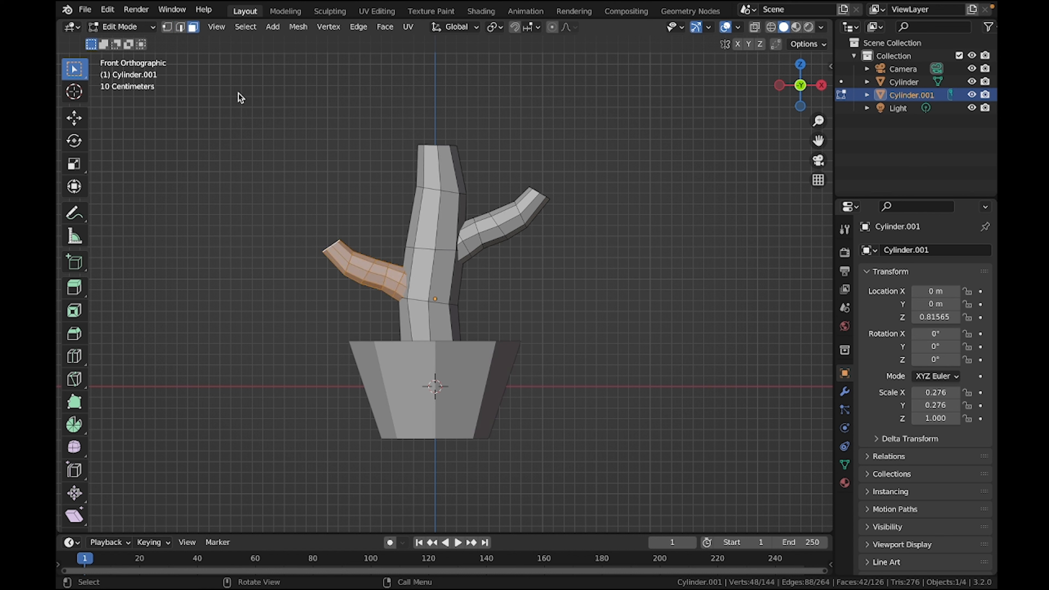
pyautogui.press('z')
pyautogui.click(274, 183)
pyautogui.moveTo(293, 218); pyautogui.dragTo(330, 250)
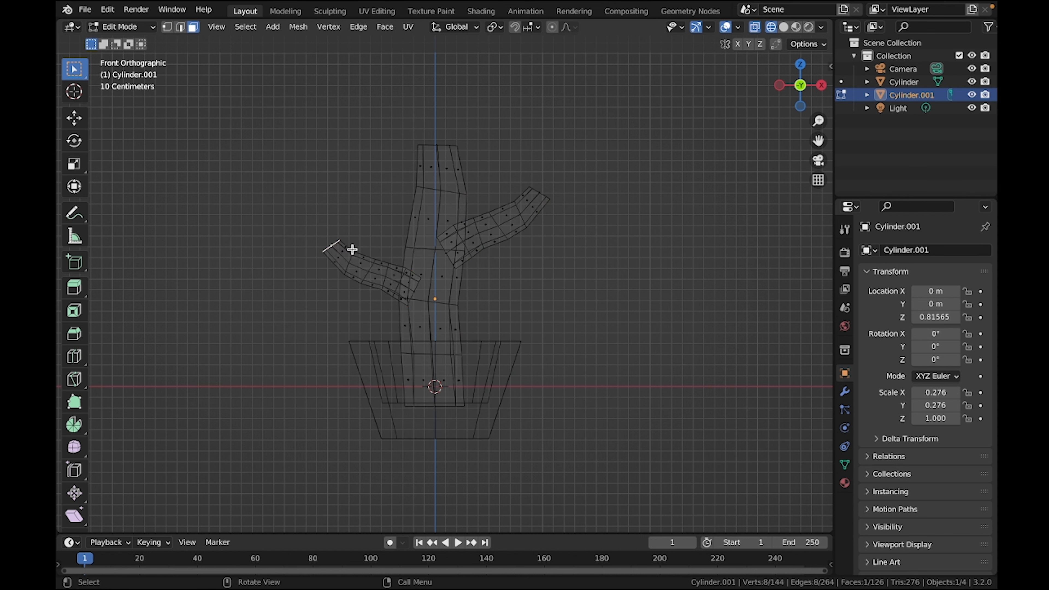
pyautogui.press('g')
pyautogui.rightClick(423, 234)
pyautogui.press('g')
pyautogui.press('r')
pyautogui.click(424, 235)
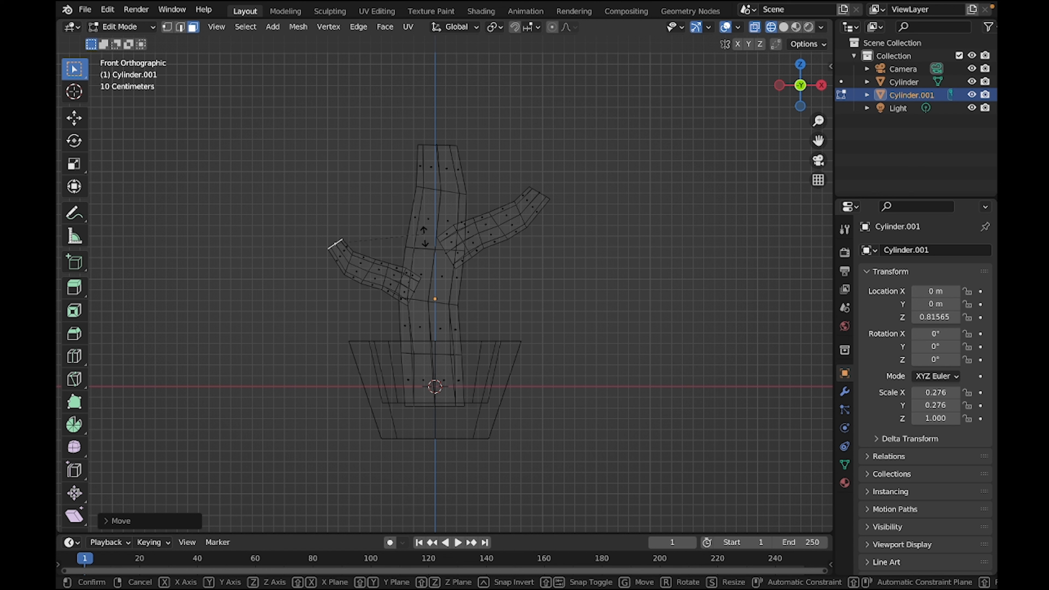
# Resize the left branch's edge loop nearest the tip and rotate the neighbouring loop
pyautogui.click(180, 29)
pyautogui.keyDown('alt'); pyautogui.click(349, 263); pyautogui.keyUp('alt')
pyautogui.press('s')
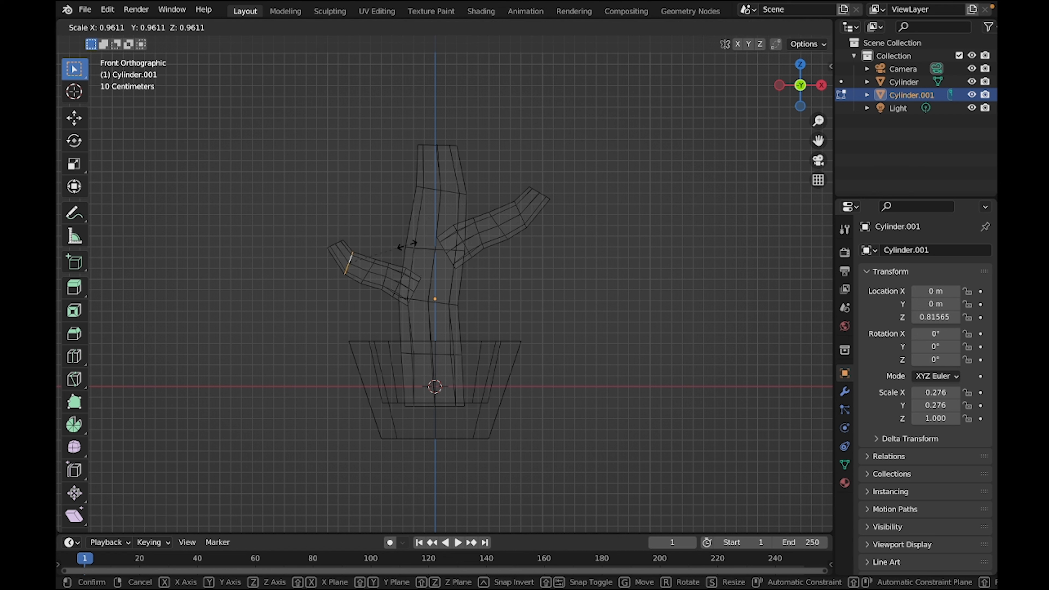
pyautogui.click(406, 246)
pyautogui.keyDown('alt'); pyautogui.click(368, 266); pyautogui.keyUp('alt')
pyautogui.press('r')
pyautogui.click(418, 239)
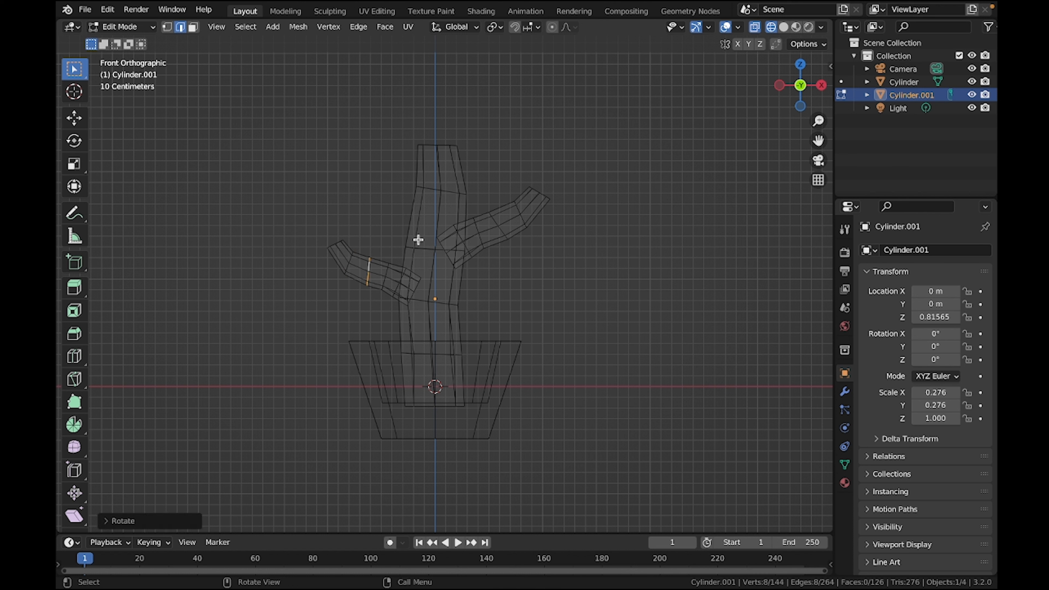
# Resize and shift the left branch's edge loop nearer the trunk, and return to solid shading in Object Mode
pyautogui.press('s')
pyautogui.click(398, 266)
pyautogui.press('g')
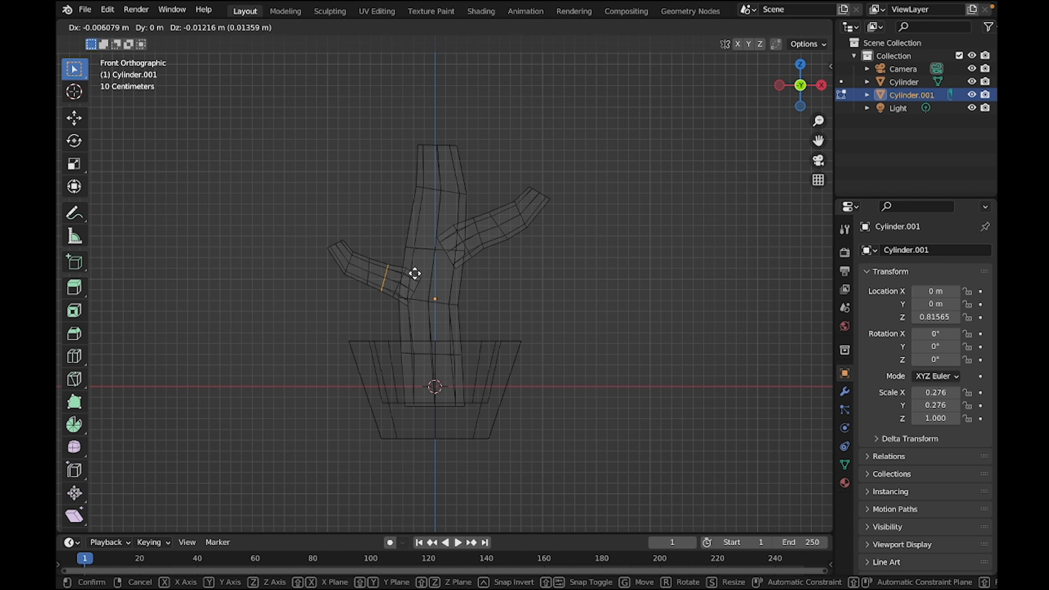
pyautogui.click(416, 273)
pyautogui.press('z')
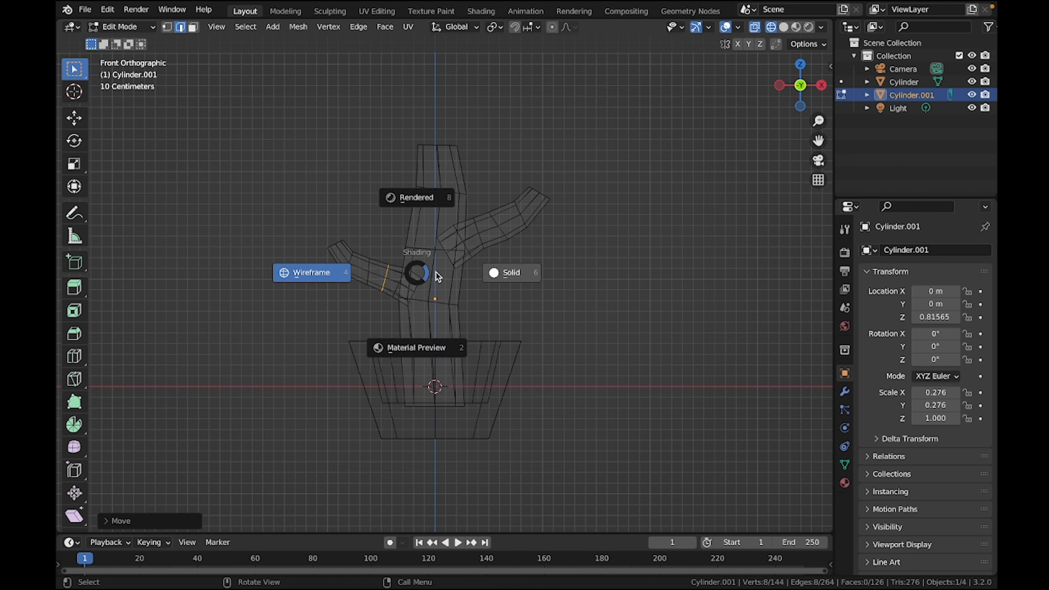
pyautogui.click(434, 270)
pyautogui.press('Tab')
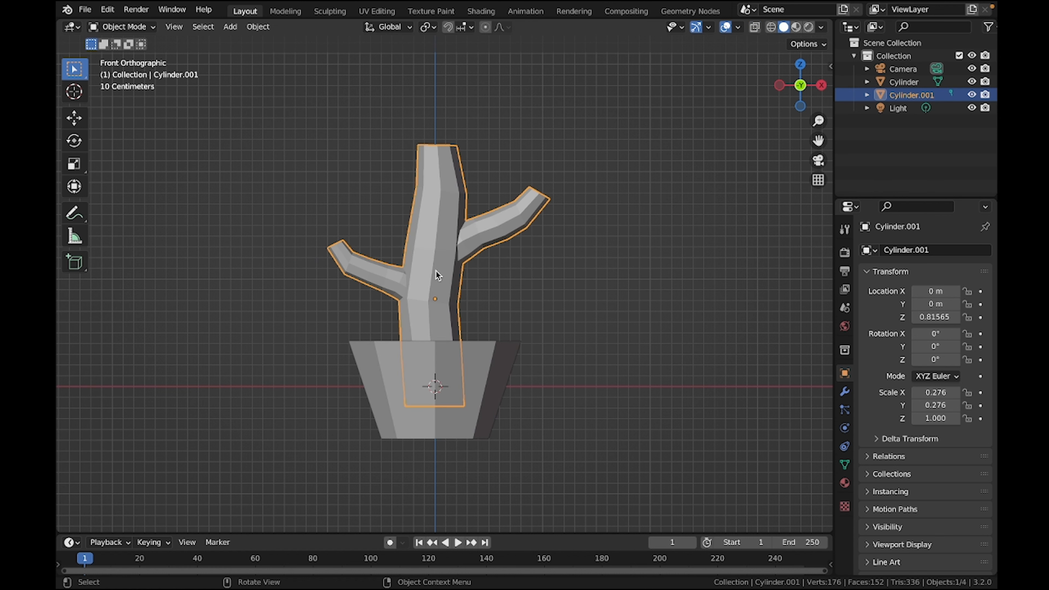
pyautogui.moveTo(436, 271); pyautogui.dragTo(450, 286, button='middle')
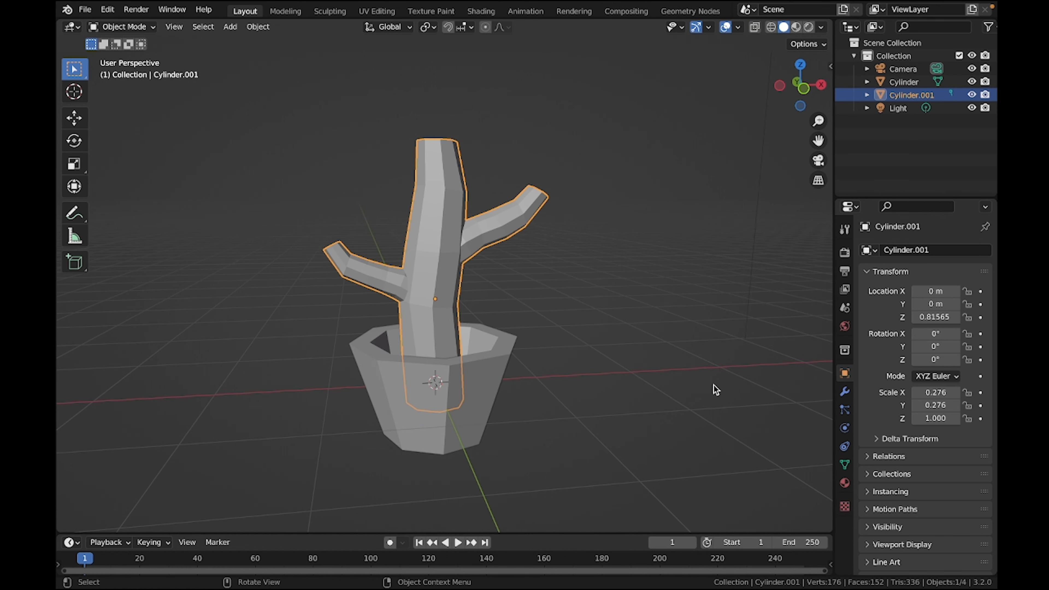
# Add a Hair particle system to the trunk and set its particle number to 250
pyautogui.click(844, 409)
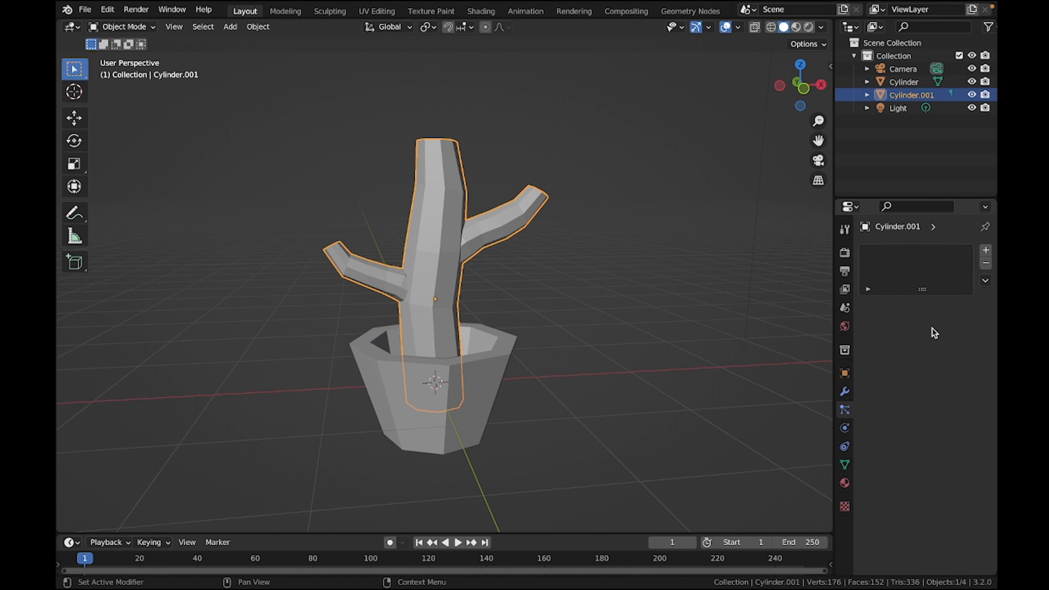
pyautogui.click(986, 250)
pyautogui.click(958, 321)
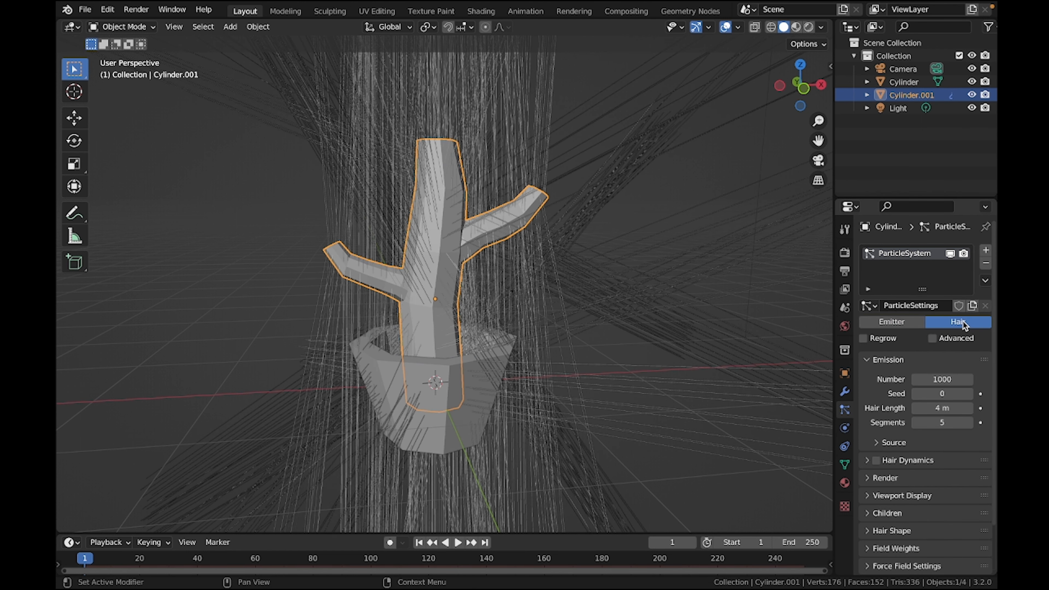
pyautogui.doubleClick(938, 379)
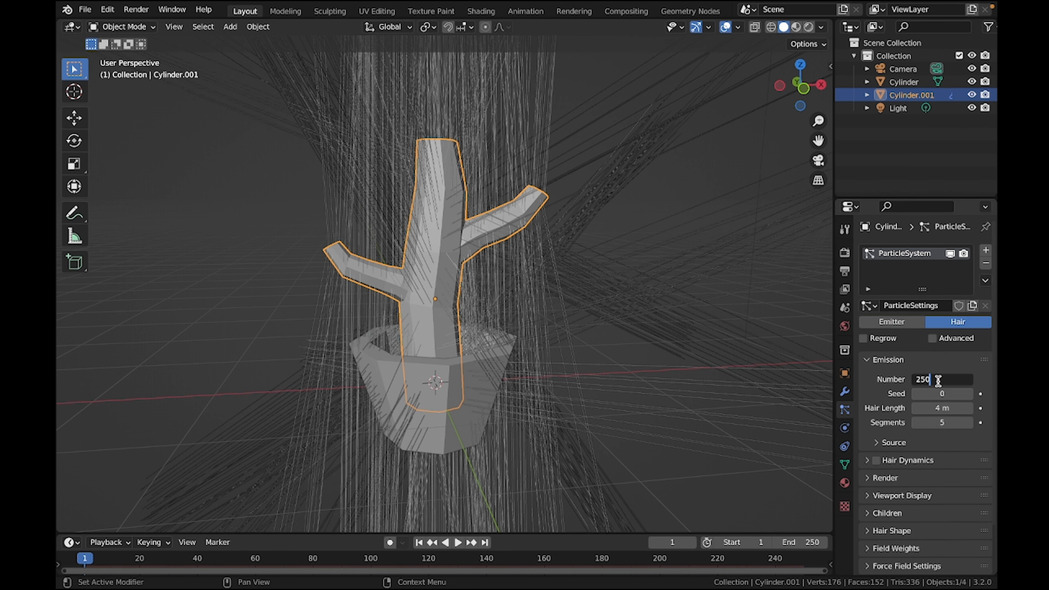
pyautogui.write('250')
pyautogui.press('Return')
# Set the particle system to render its hairs as Object
pyautogui.scroll(-3, 930, 386)
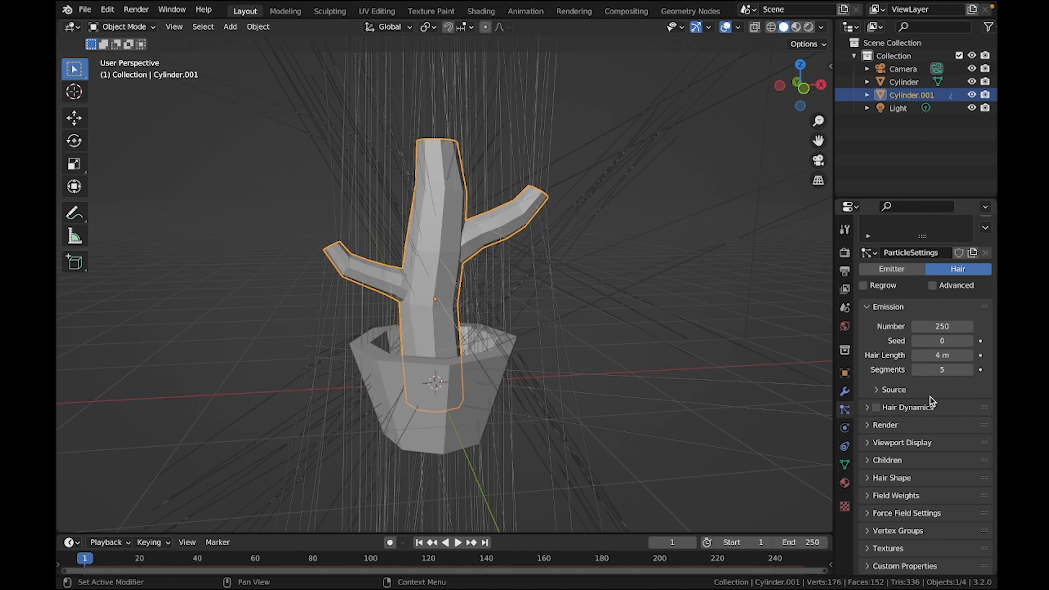
pyautogui.click(882, 425)
pyautogui.click(934, 446)
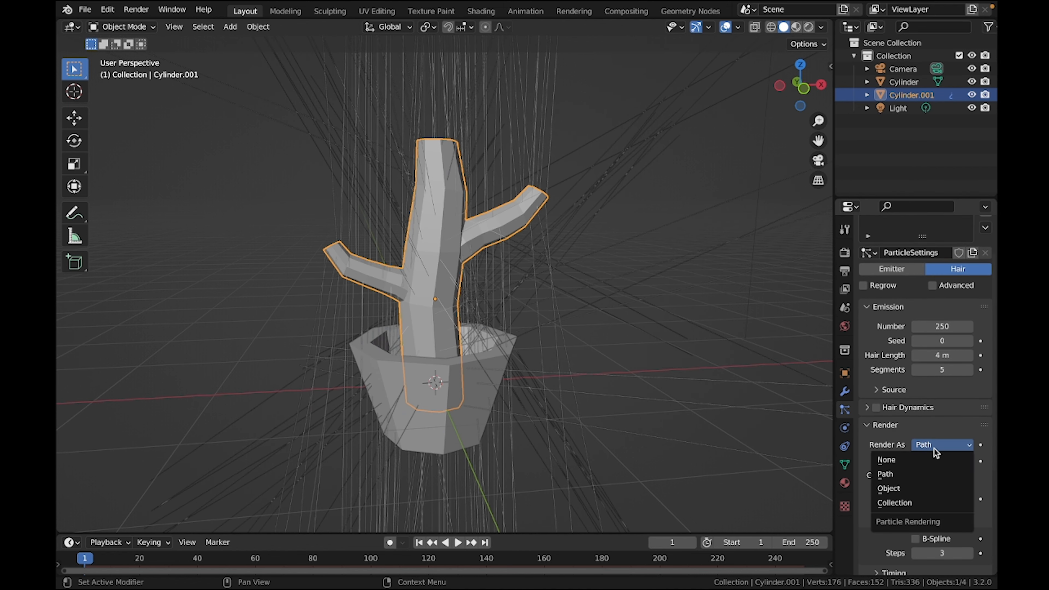
pyautogui.click(925, 489)
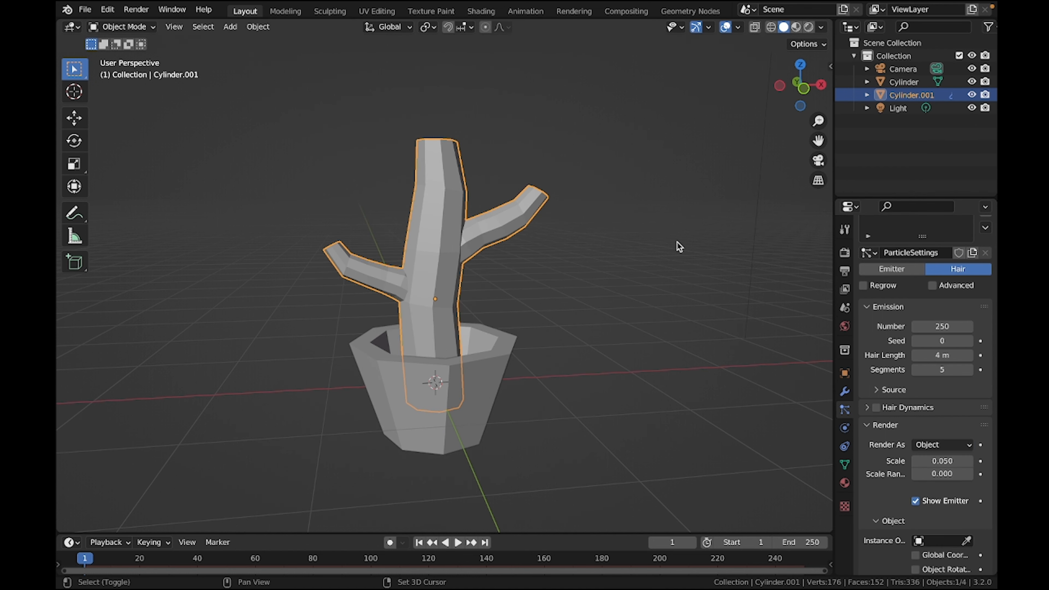
# Add a cylinder and narrow it in X and Y while keeping its height
pyautogui.hotkey('shift', 'a')
pyautogui.moveTo(680, 243)
pyautogui.click(740, 308)
pyautogui.scroll(-8, 740, 297)
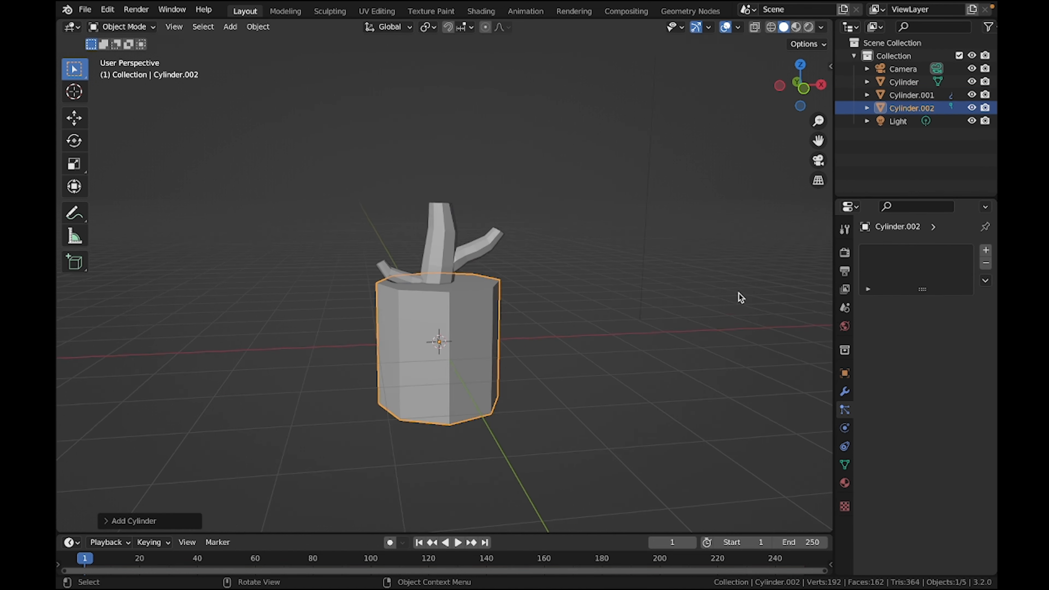
pyautogui.press('s')
pyautogui.hotkey('shift', 'z')
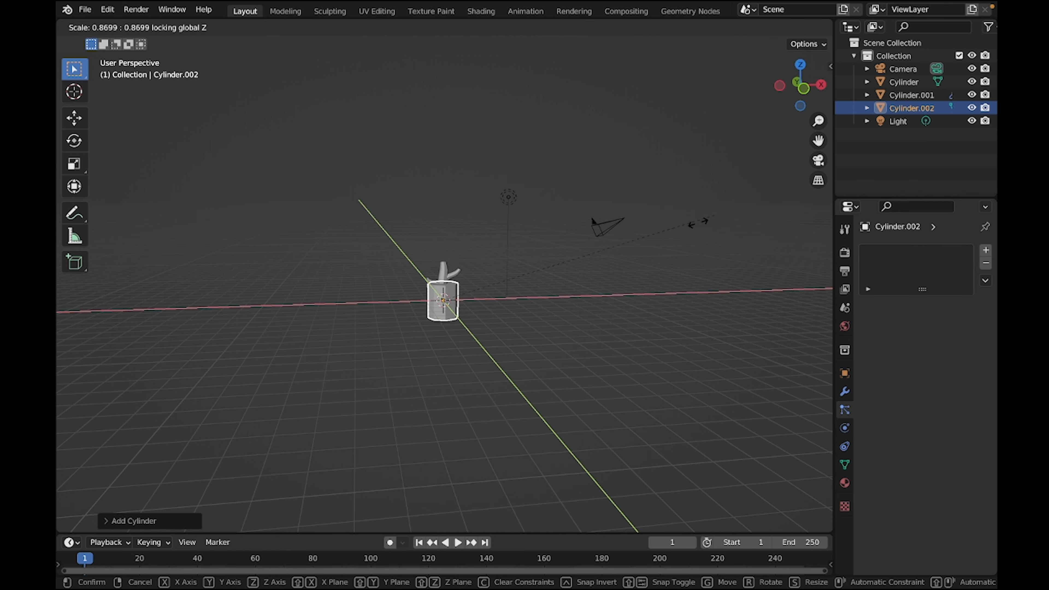
pyautogui.click(488, 297)
# Thin the new cylinder further in X and Y until it is a needle-like rod
pyautogui.press('s')
pyautogui.hotkey('shift', 'z')
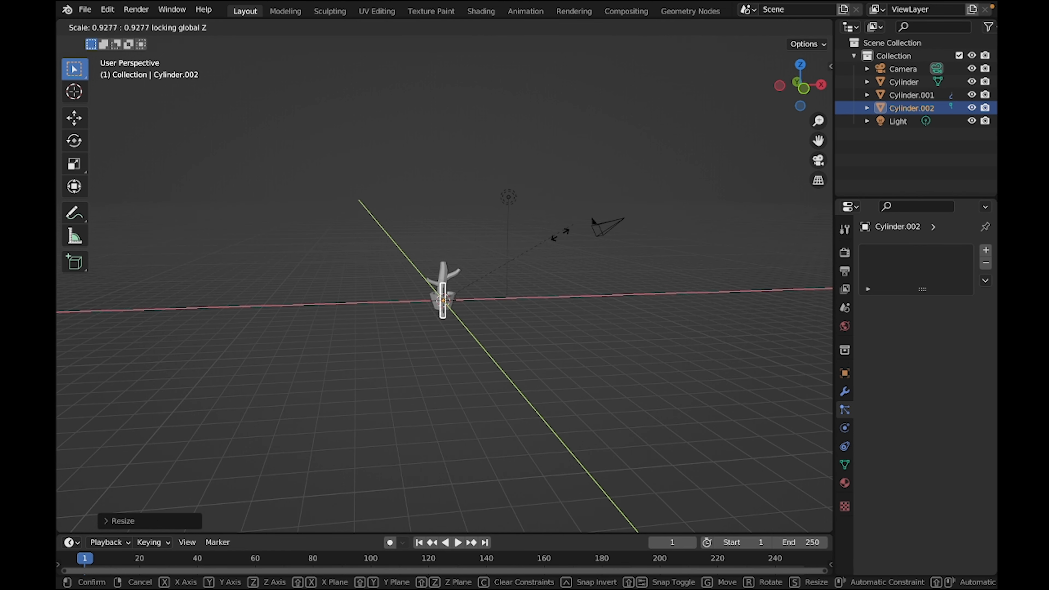
pyautogui.click(468, 287)
pyautogui.scroll(8, 471, 289)
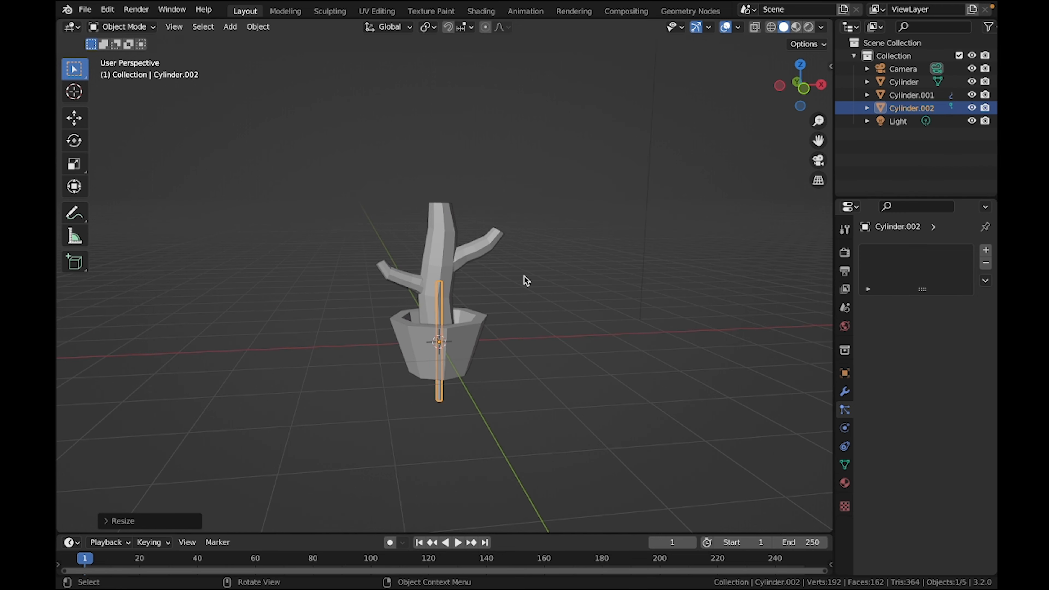
pyautogui.press('s')
pyautogui.hotkey('shift', 'z')
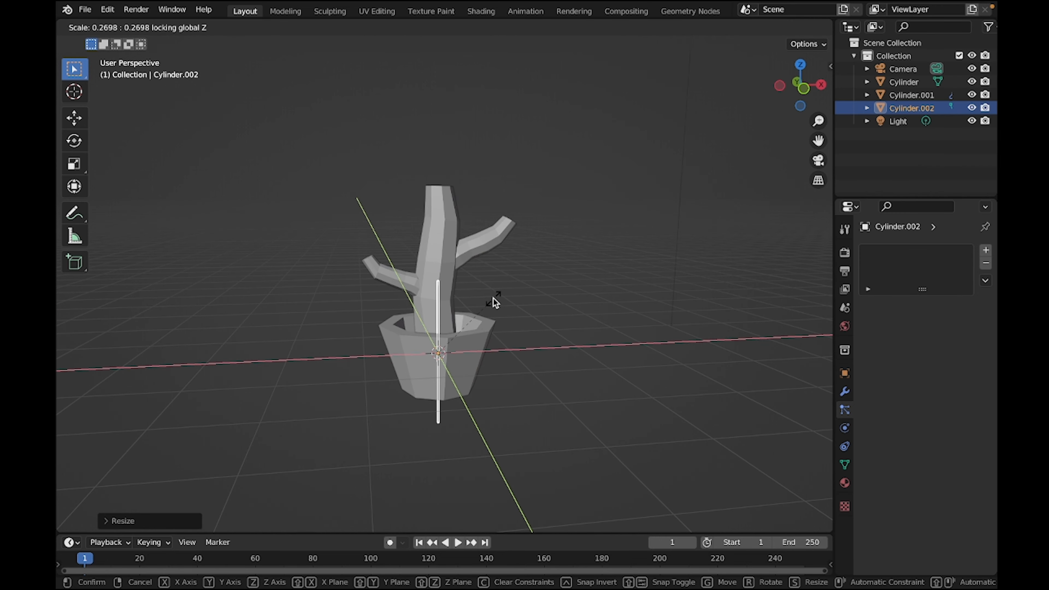
pyautogui.click(498, 298)
# Move the rod about 3.56 m along X away from the plant and shorten it along Z to about 0.13
pyautogui.press('x')
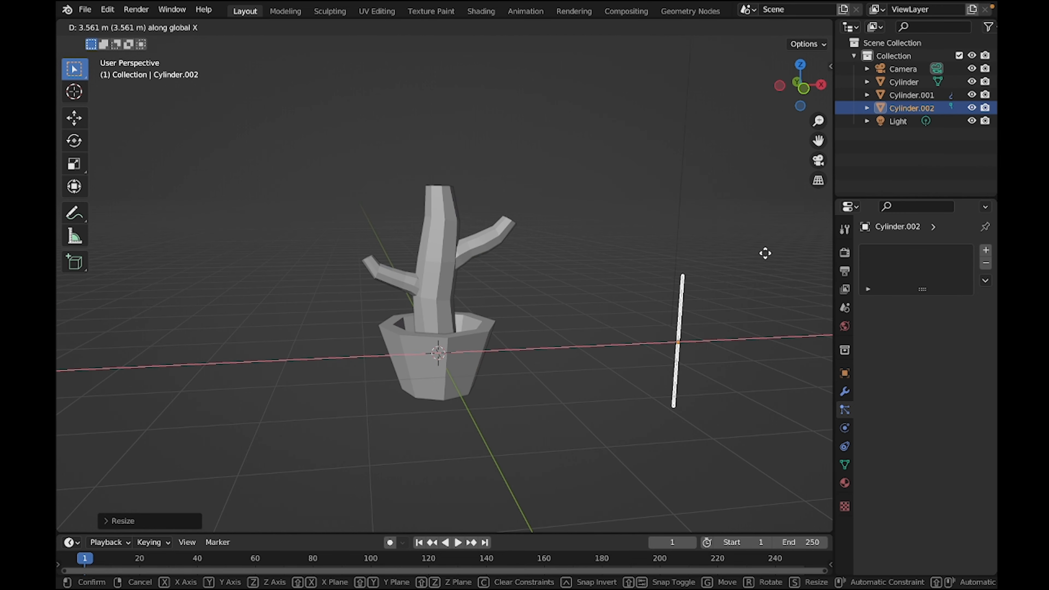
pyautogui.click(766, 252)
pyautogui.press('s')
pyautogui.press('z')
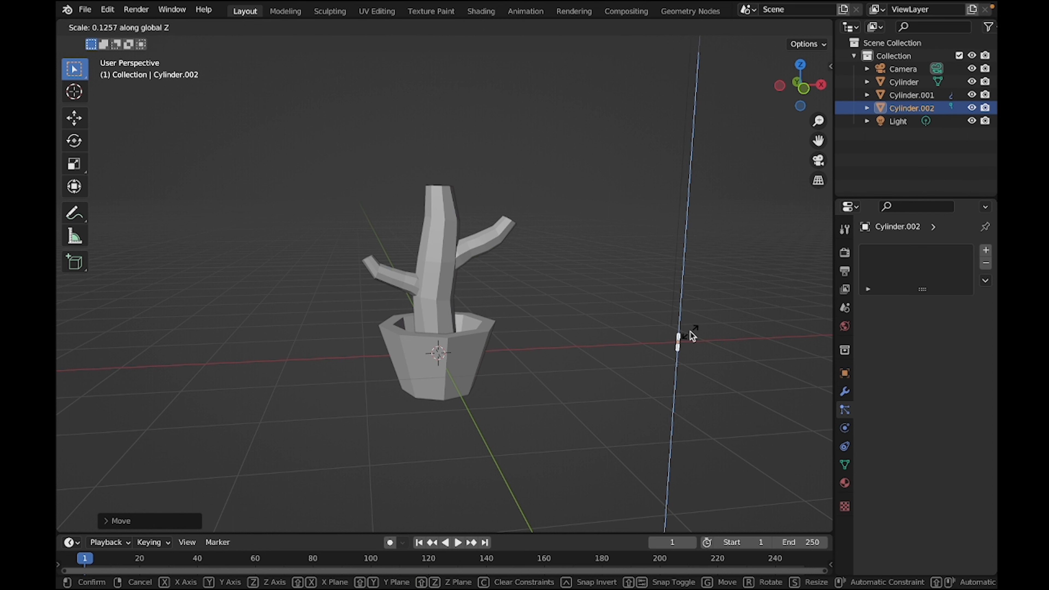
pyautogui.click(690, 332)
# Use the thin rod as the cactus particle system's instance object, with object rotation enabled and scale randomness 0.5
pyautogui.click(459, 257)
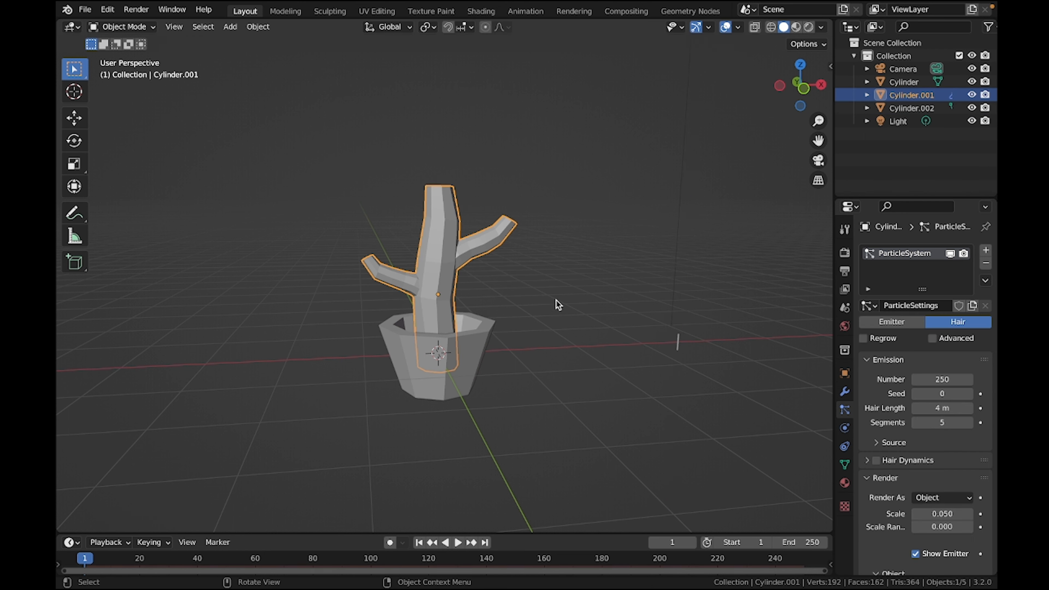
pyautogui.scroll(-4, 949, 402)
pyautogui.scroll(-4, 950, 405)
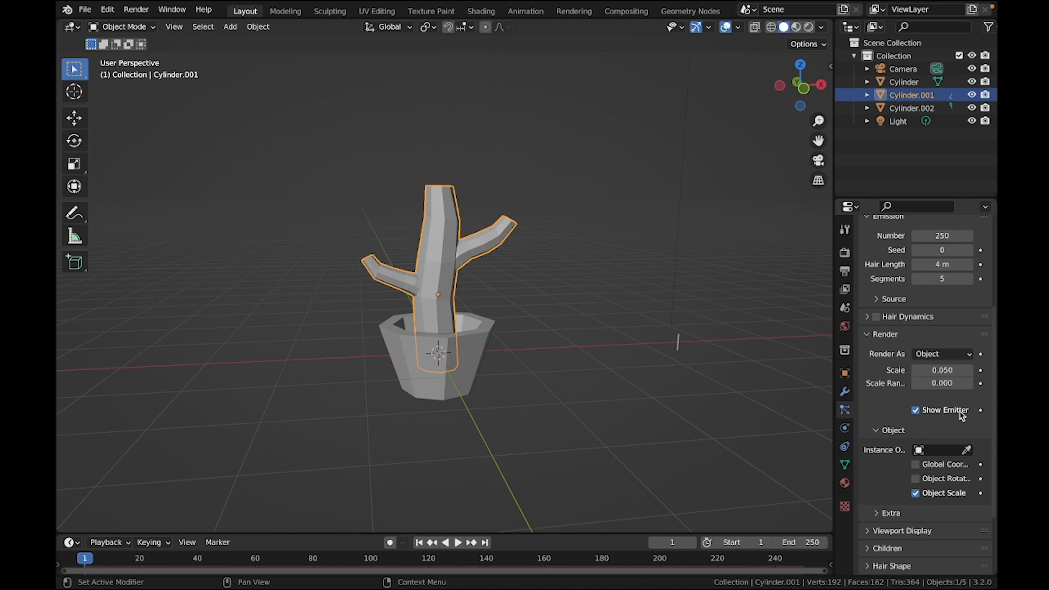
pyautogui.click(967, 450)
pyautogui.click(676, 344)
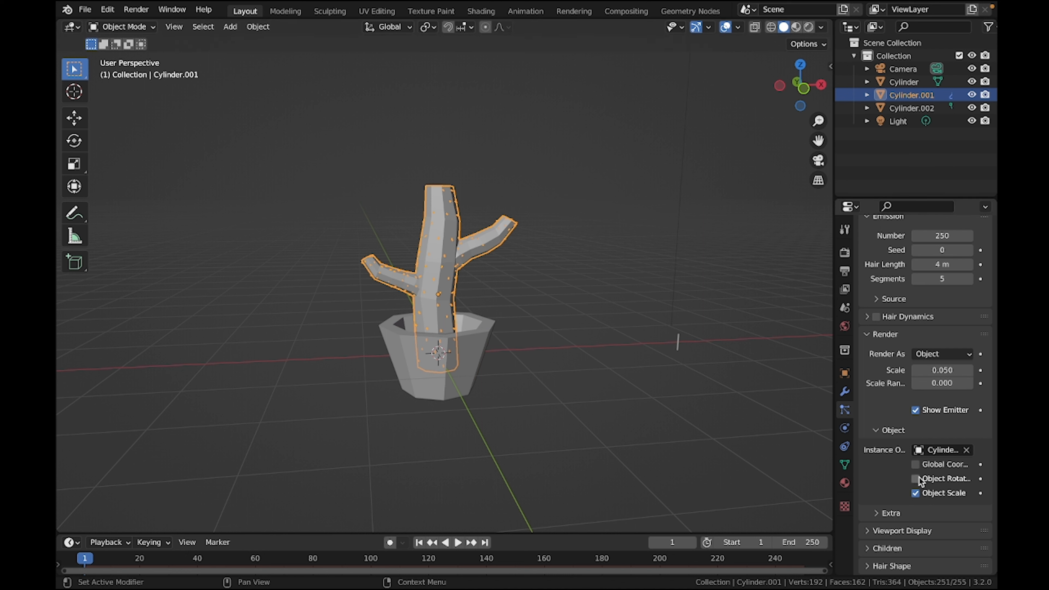
pyautogui.click(960, 383)
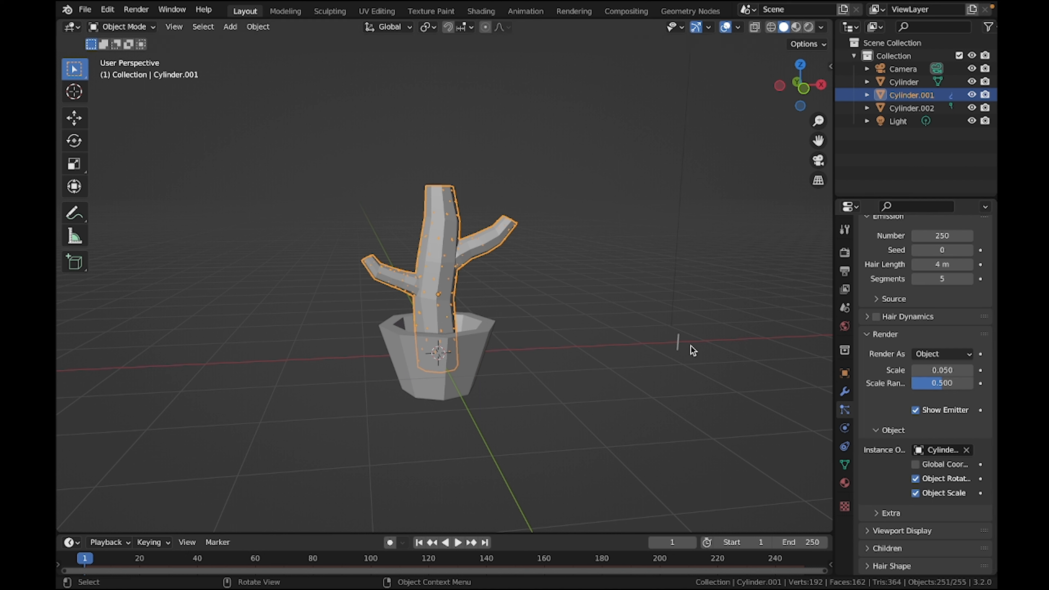
# Rotate the thin rod beside the plant by 90 degrees about the Y axis
pyautogui.click(677, 341)
pyautogui.write('ry')
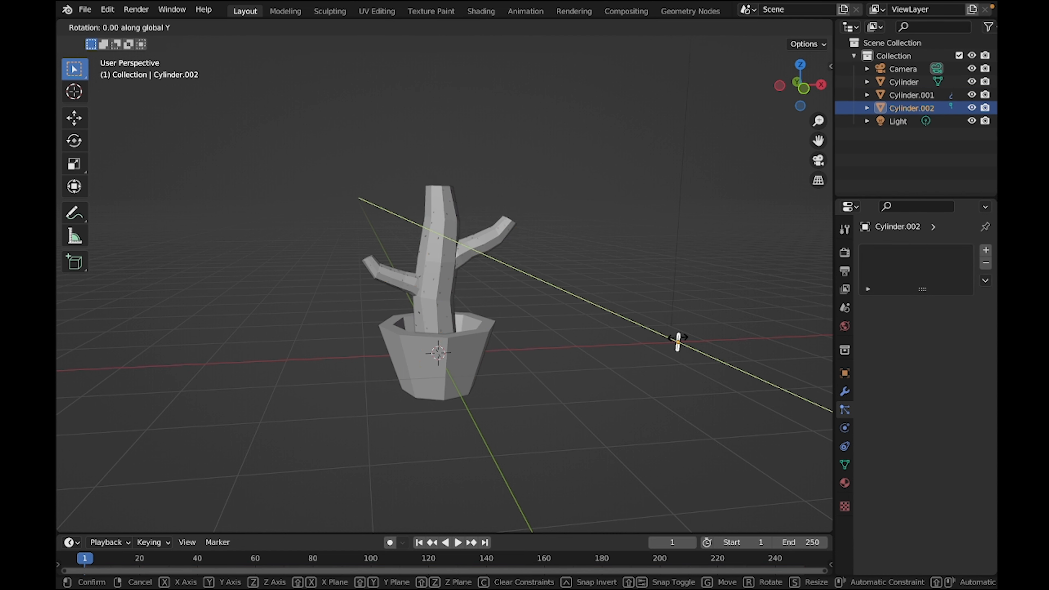
pyautogui.write('90')
pyautogui.press('Return')
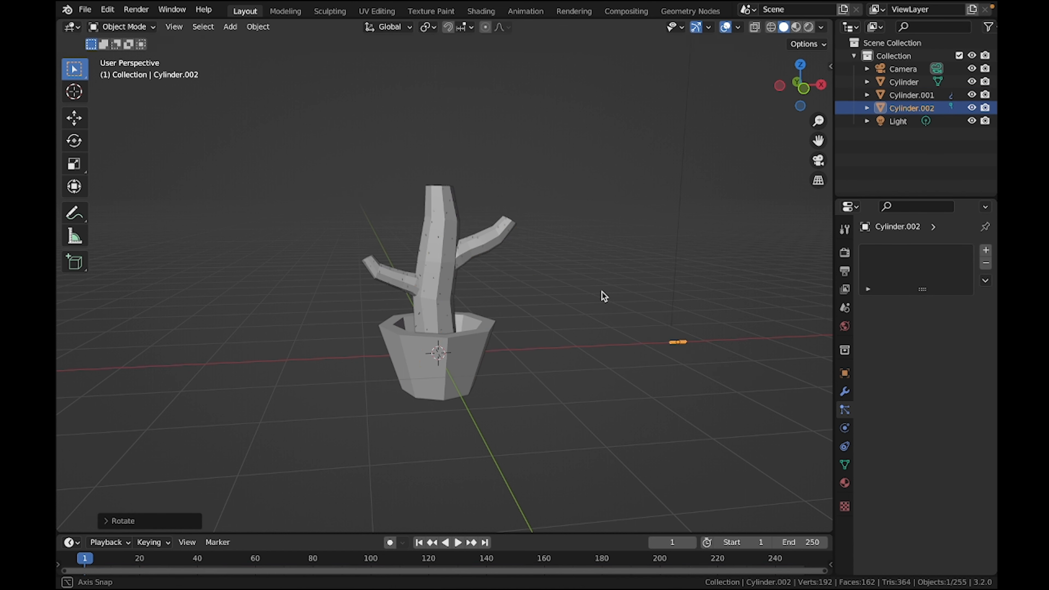
# Stretch the rod along X to about twice its length so the spines on the cactus stick out further
pyautogui.moveTo(602, 295); pyautogui.dragTo(654, 313, button='middle')
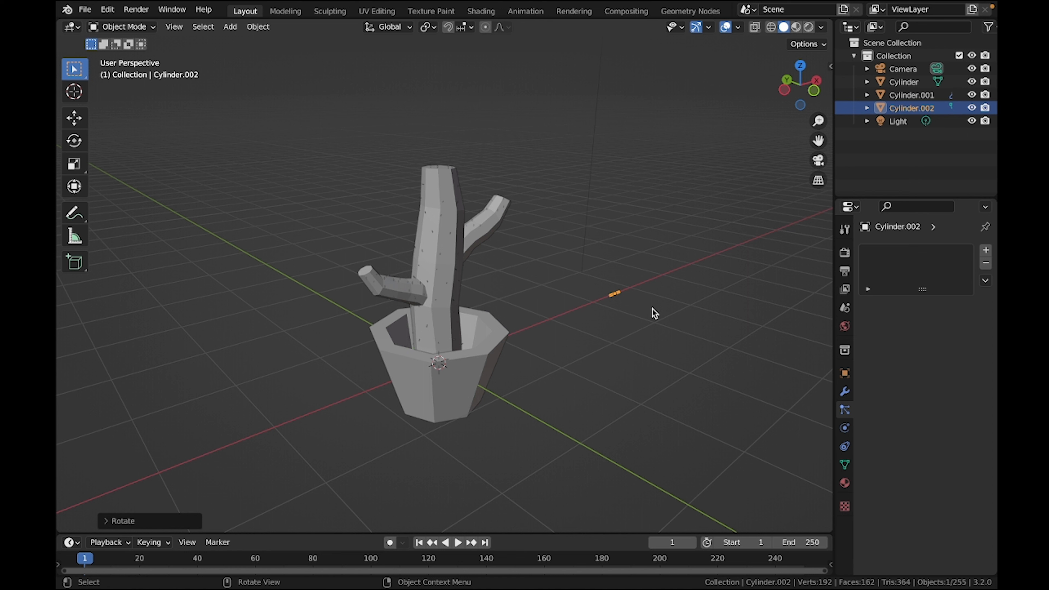
pyautogui.press('s')
pyautogui.press('x')
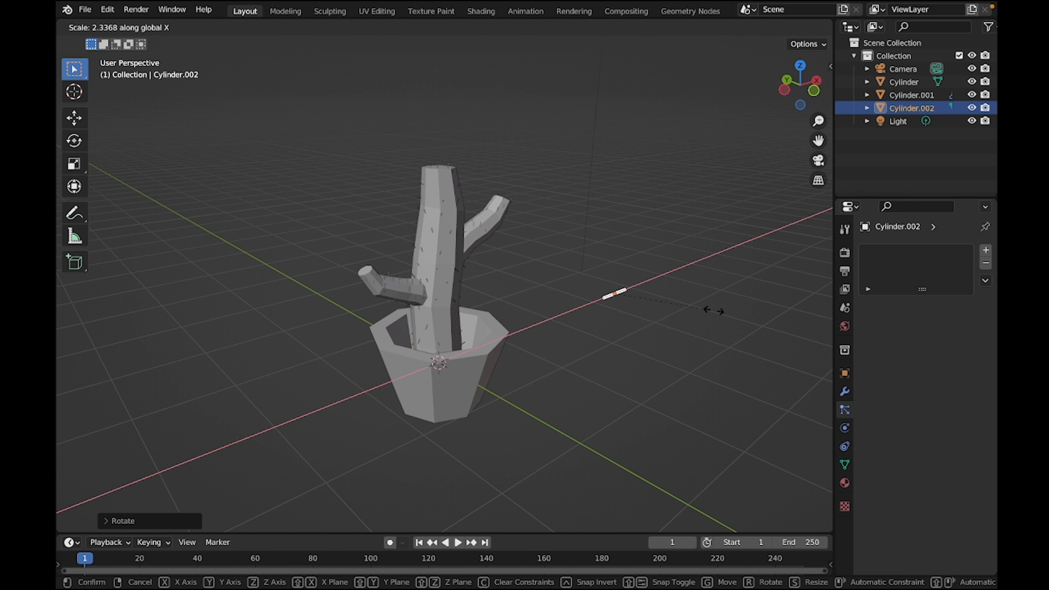
pyautogui.press('Return')
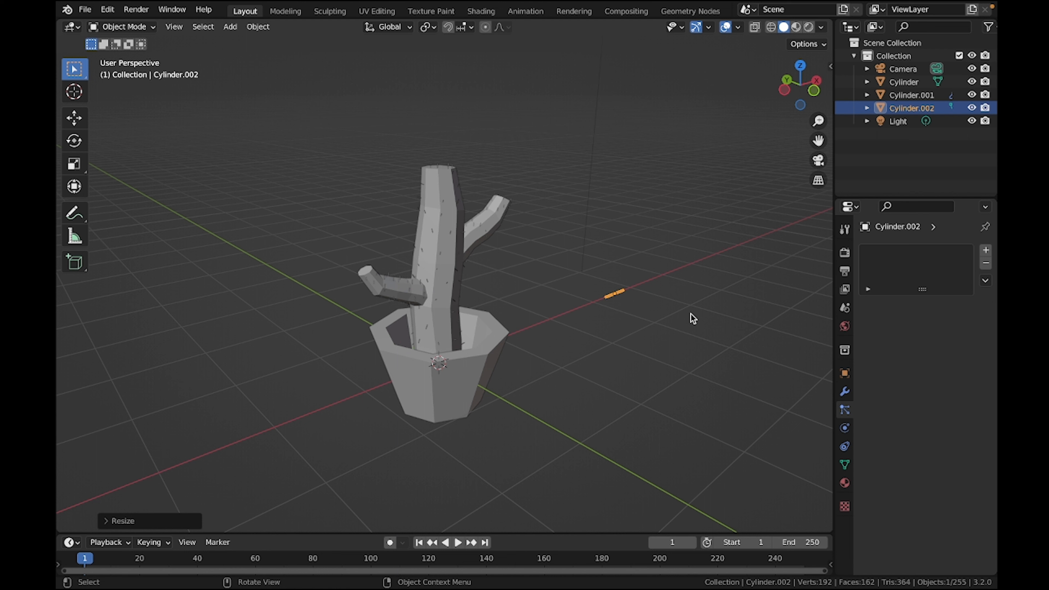
# Create a new material on the cactus body and name it Cactus
pyautogui.click(430, 263)
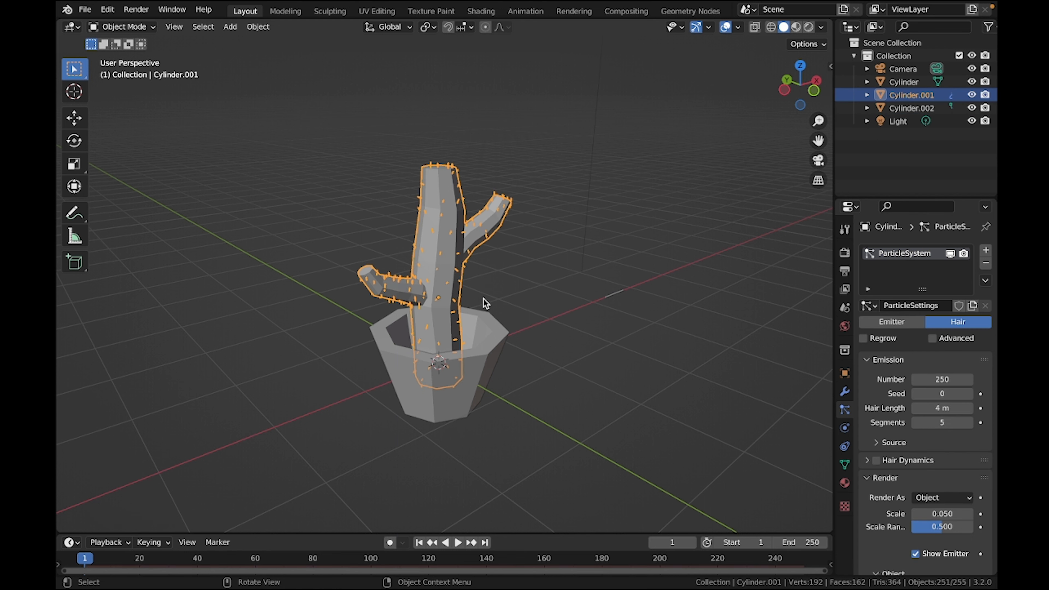
pyautogui.click(844, 484)
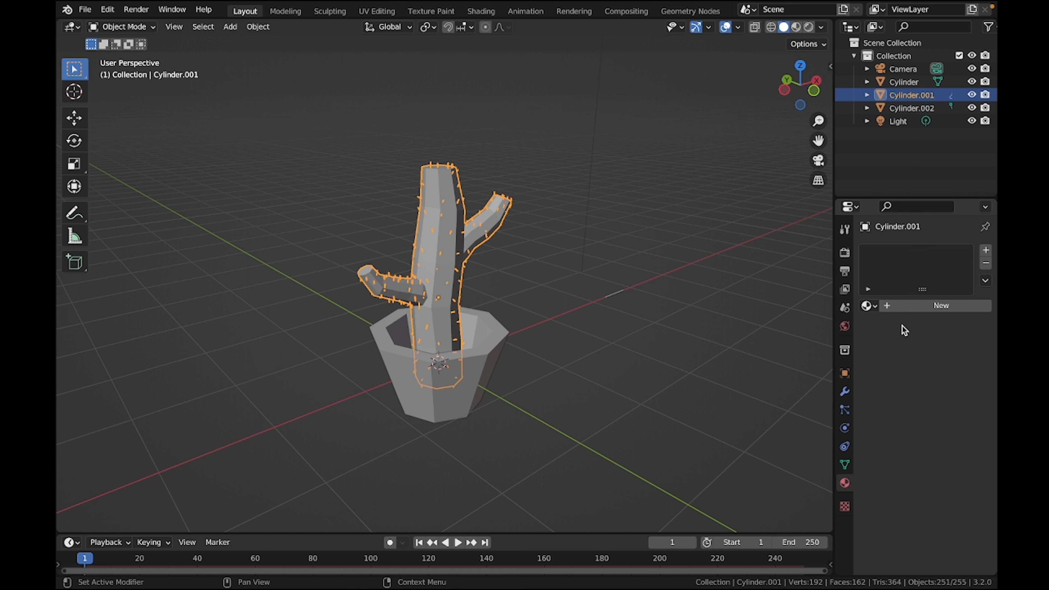
pyautogui.click(905, 310)
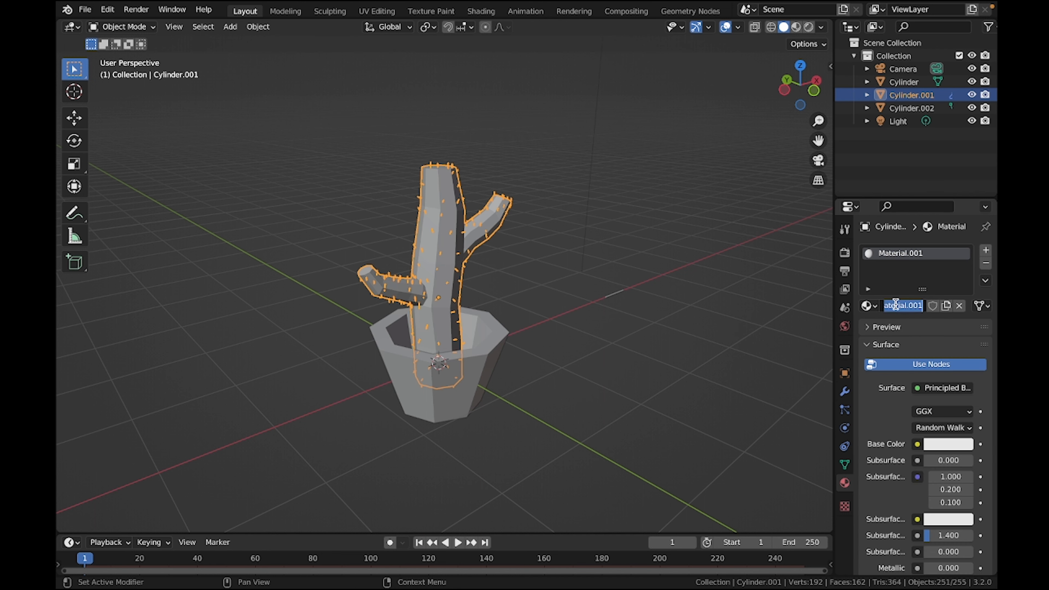
pyautogui.write('Cactus')
pyautogui.press('Return')
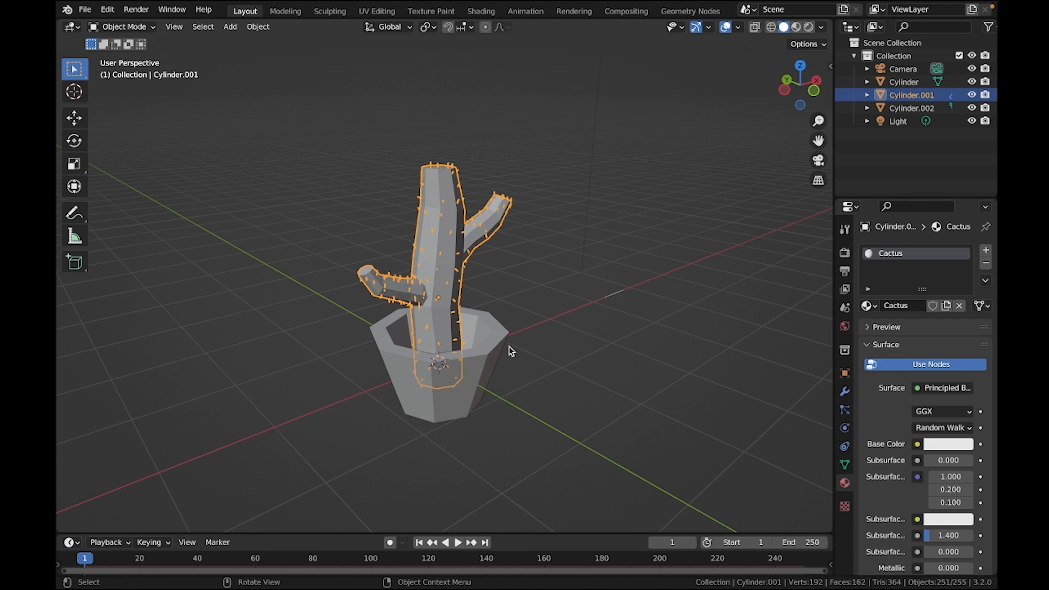
# Create a new material on the pot and name it Pot
pyautogui.click(498, 345)
pyautogui.click(896, 306)
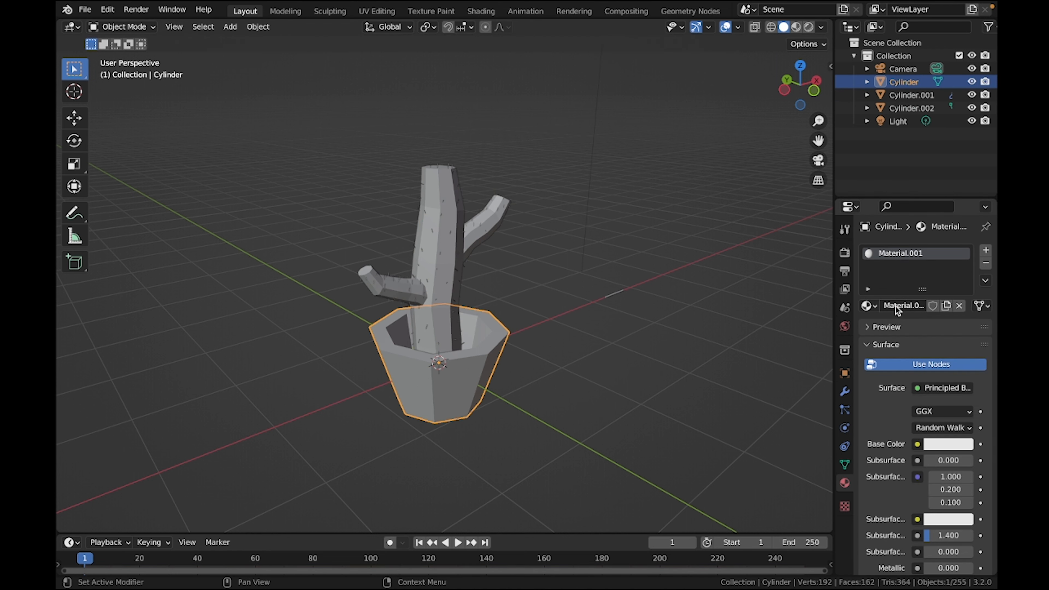
pyautogui.write('Pt')
pyautogui.write('t')
pyautogui.press('Return')
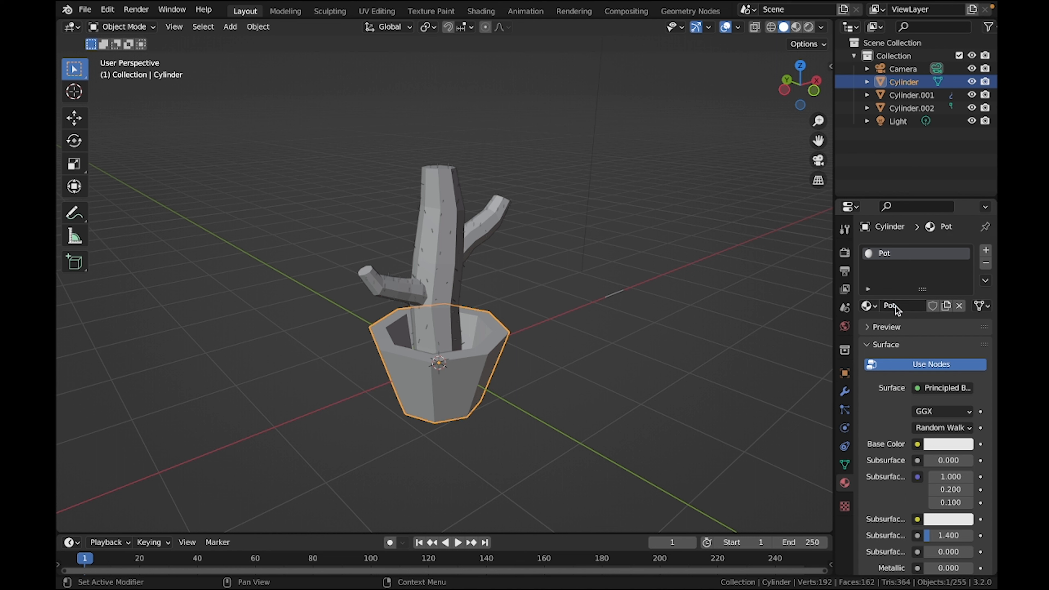
# Create a new material on the thin rod and name it Spikes
pyautogui.click(618, 293)
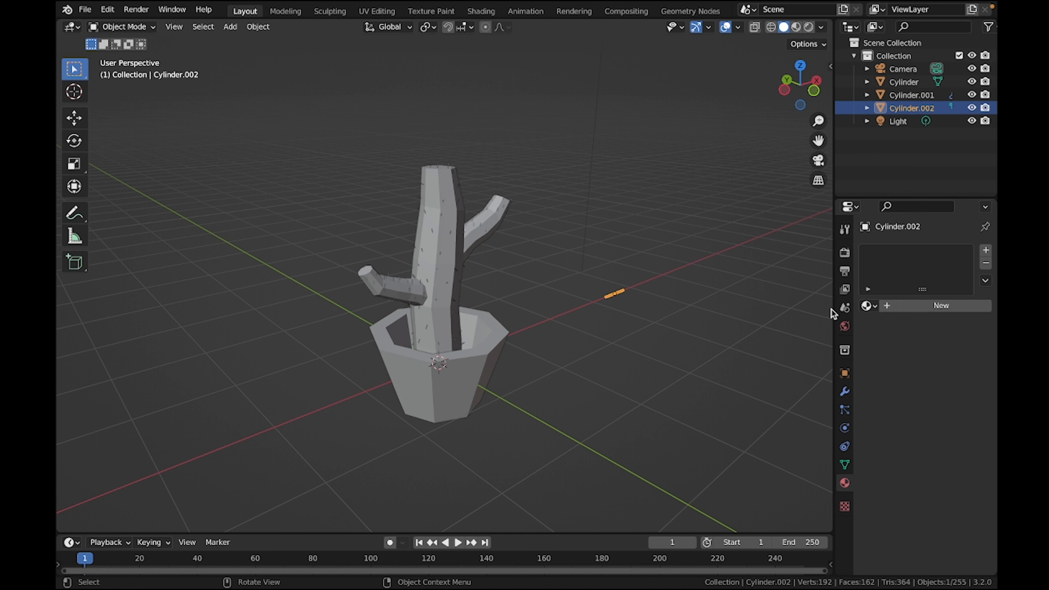
pyautogui.click(897, 304)
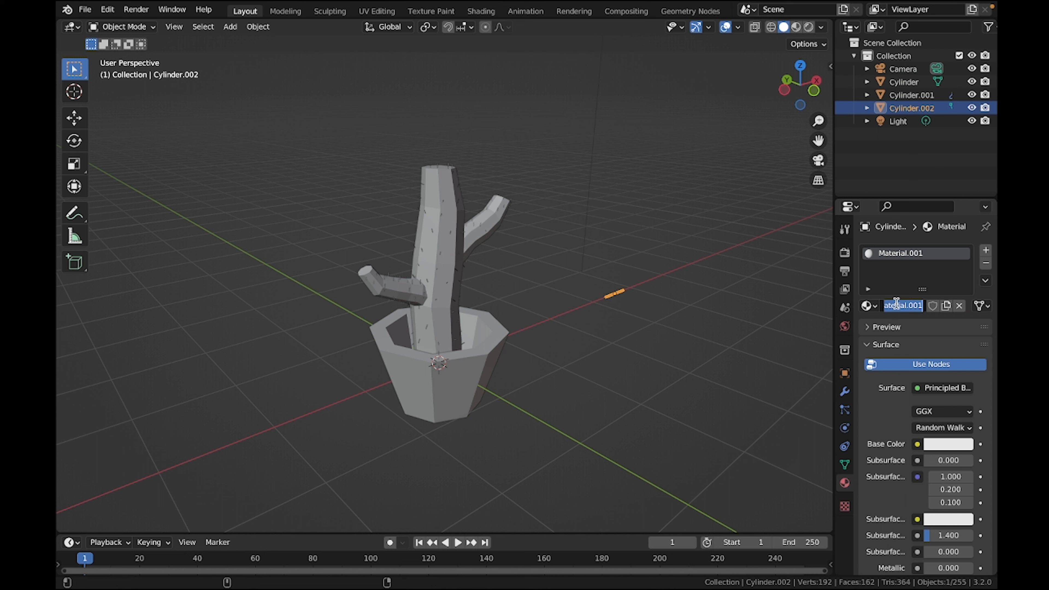
pyautogui.write('Spikes')
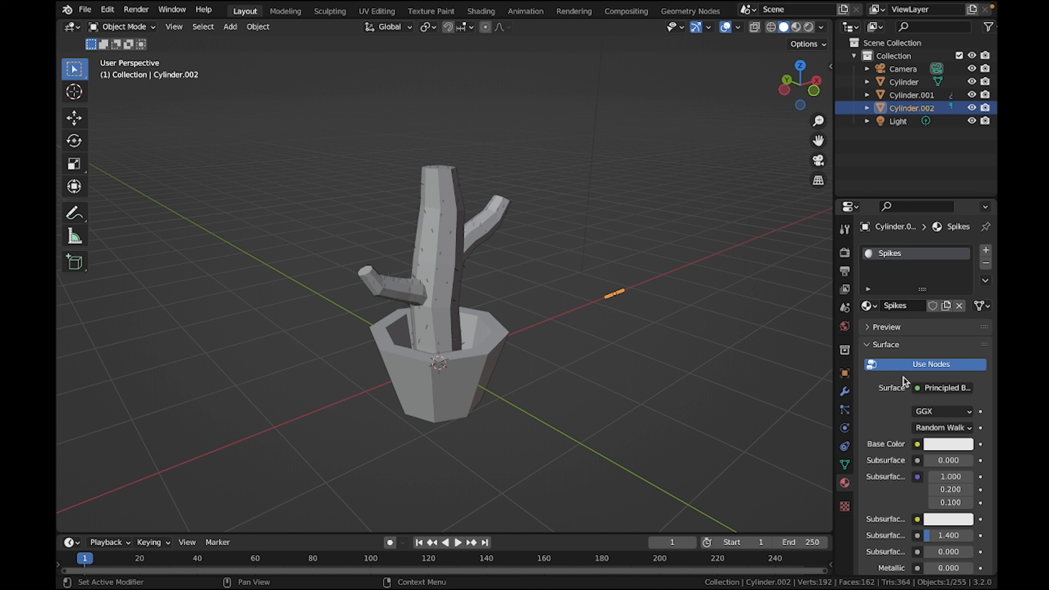
# Give the Spikes material a light green base color (HSV about 0.327, 0.749, 1.0), with roughness 0.2 and specular 1.0
pyautogui.scroll(-3, 914, 423)
pyautogui.click(949, 393)
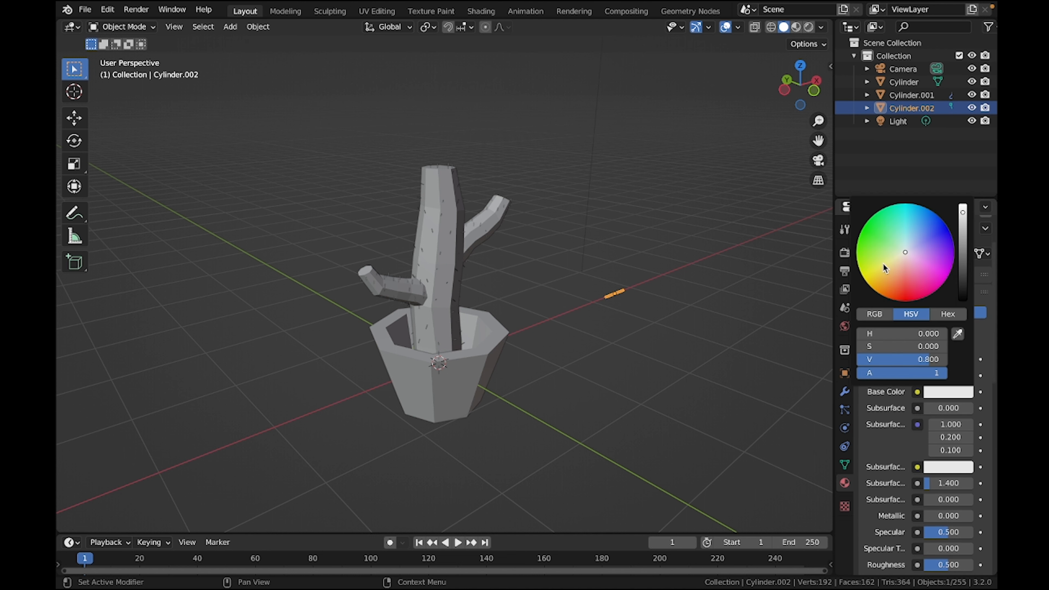
pyautogui.moveTo(886, 243); pyautogui.dragTo(886, 241)
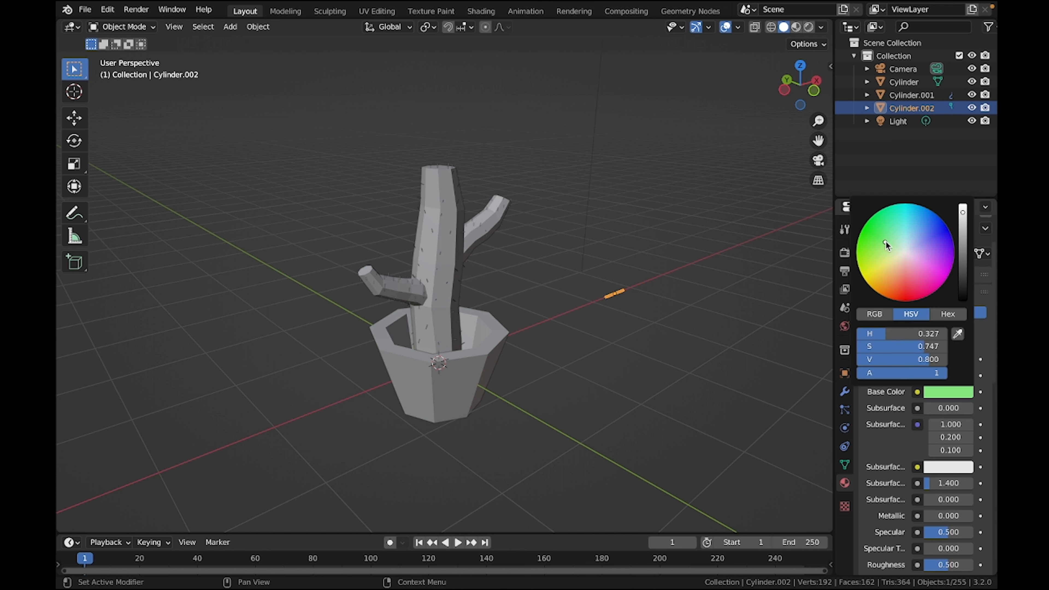
pyautogui.moveTo(970, 211); pyautogui.dragTo(963, 205)
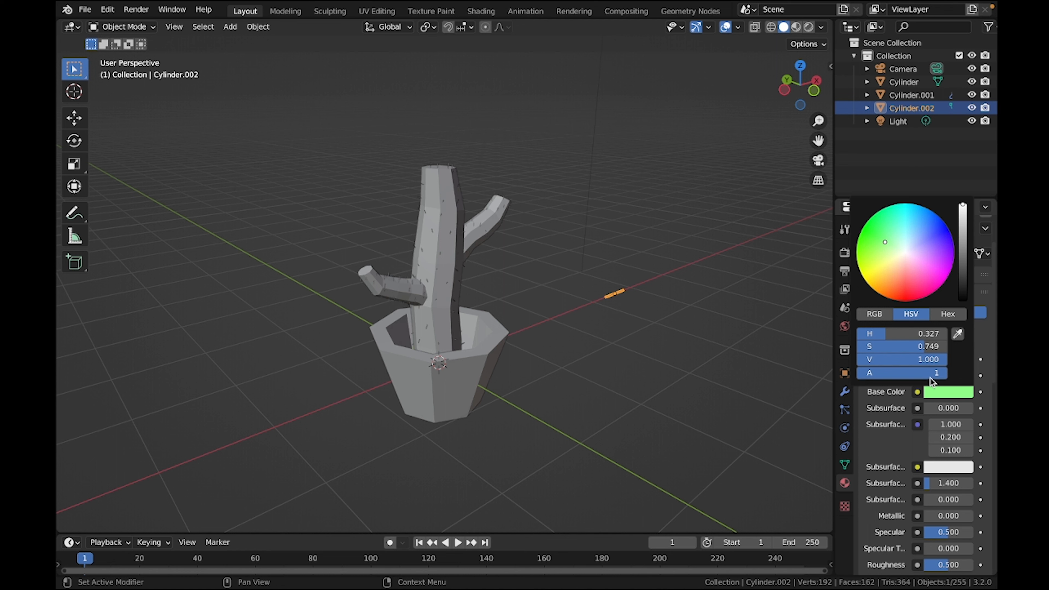
pyautogui.scroll(-5, 915, 441)
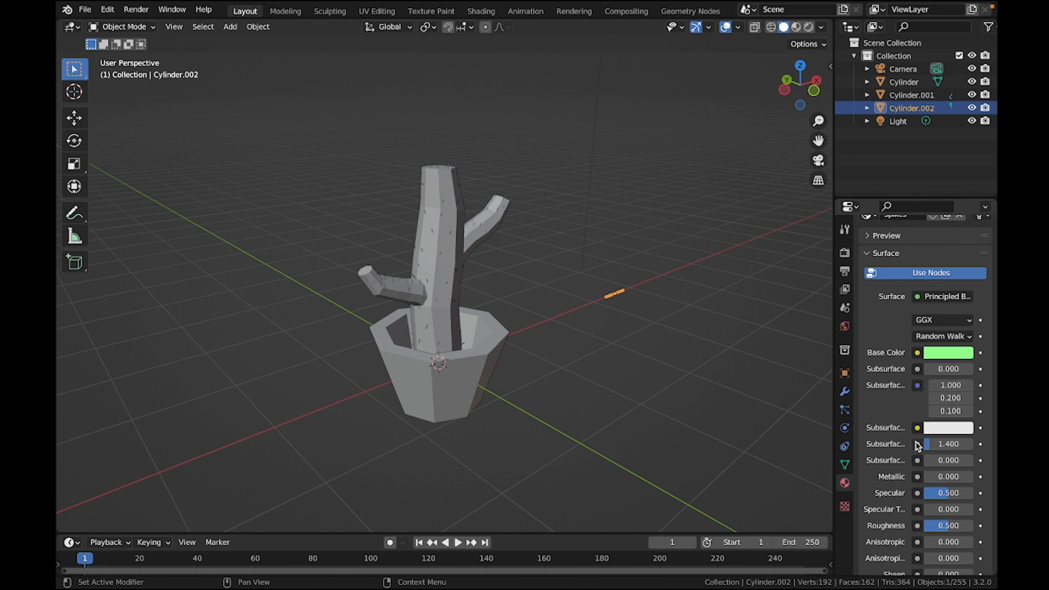
pyautogui.click(945, 475)
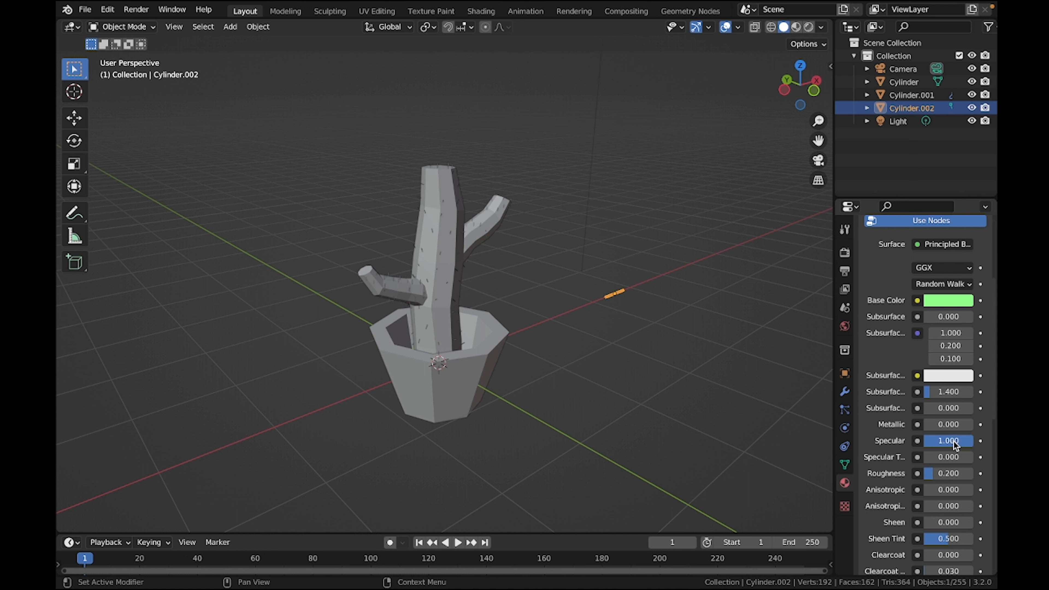
# Set the Cactus material's base color to a dark green with hue about 0.328 and saturation about 0.965
pyautogui.click(454, 310)
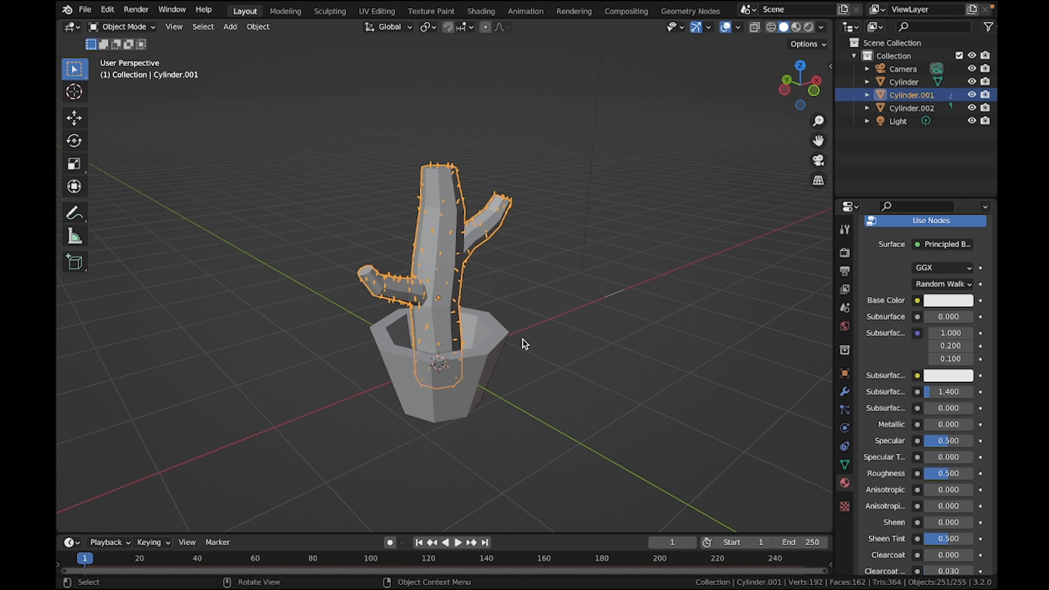
pyautogui.scroll(6, 906, 341)
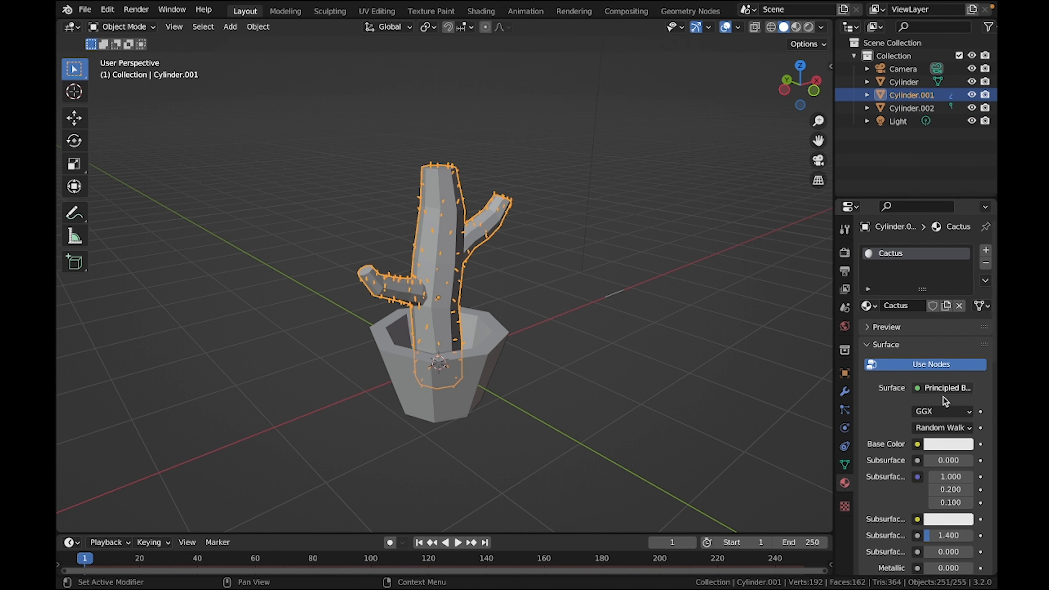
pyautogui.click(944, 446)
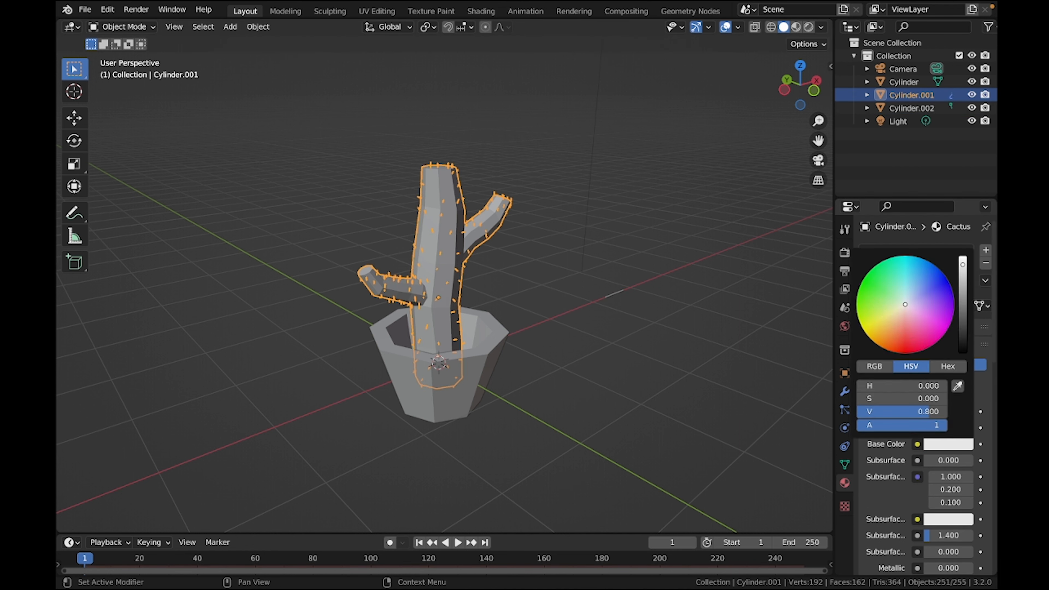
pyautogui.click(868, 287)
pyautogui.moveTo(963, 265); pyautogui.dragTo(962, 294)
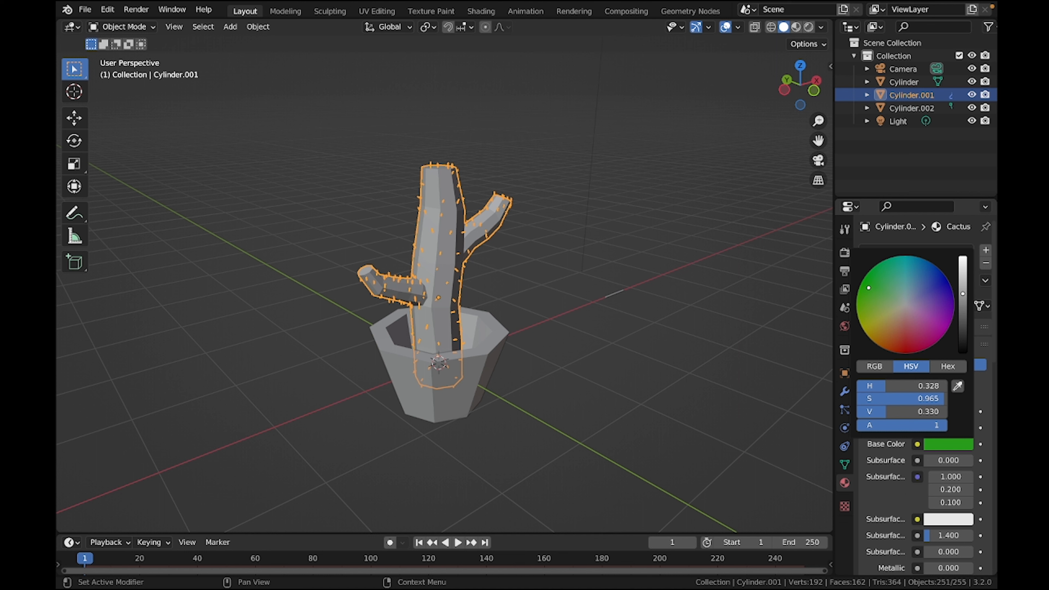
pyautogui.moveTo(962, 294); pyautogui.dragTo(963, 303)
# Set the Cactus material's roughness to 0.4 and its specular to 0.9
pyautogui.scroll(-6, 949, 498)
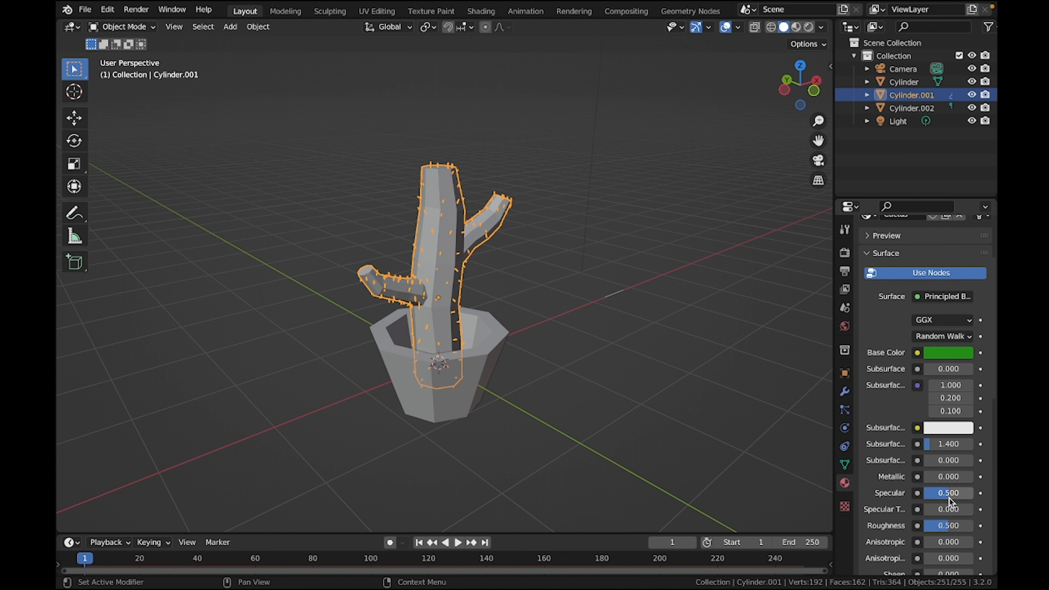
pyautogui.doubleClick(950, 500)
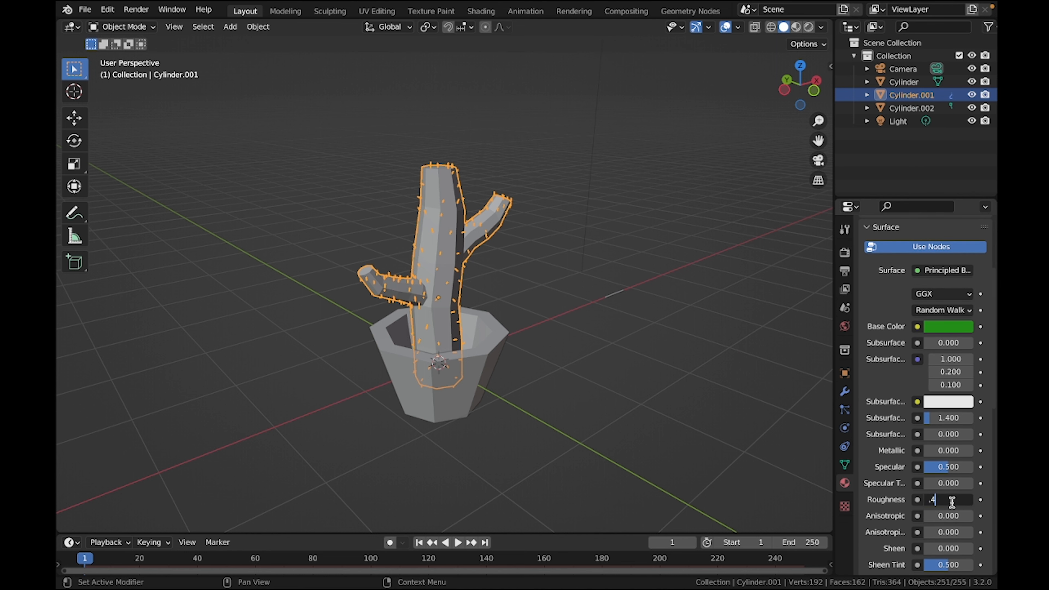
pyautogui.doubleClick(962, 465)
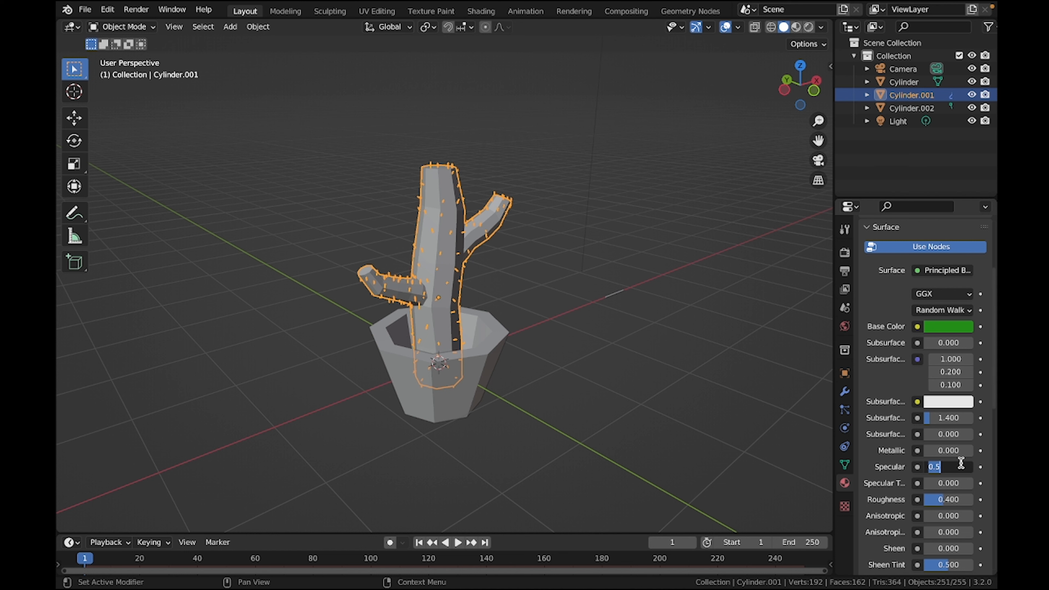
pyautogui.write('.9')
pyautogui.press('Return')
# Darken the Pot material's base color to a nearly black gray
pyautogui.click(467, 394)
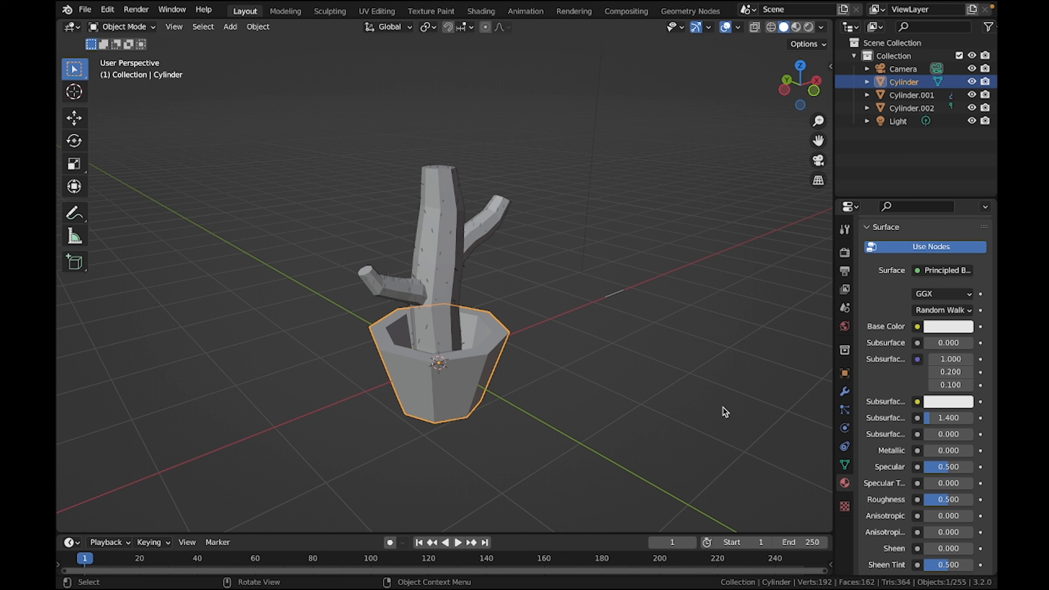
pyautogui.click(936, 325)
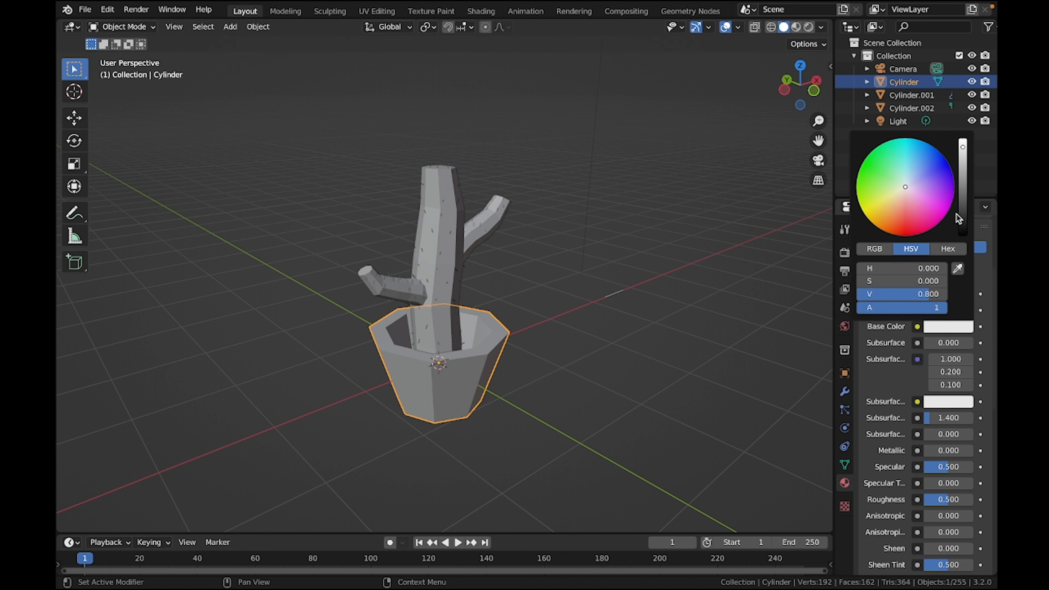
pyautogui.moveTo(957, 215); pyautogui.dragTo(962, 219)
# Set the Pot material's roughness to 0.2, specular to 1 and metallic to 0.1
pyautogui.scroll(-4, 925, 389)
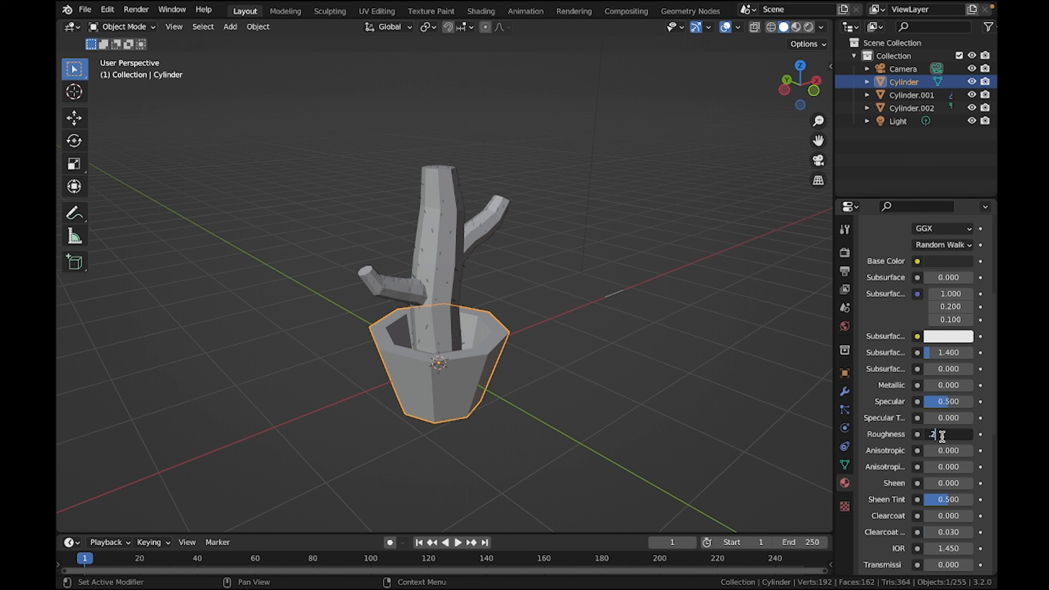
pyautogui.click(948, 399)
pyautogui.write('1')
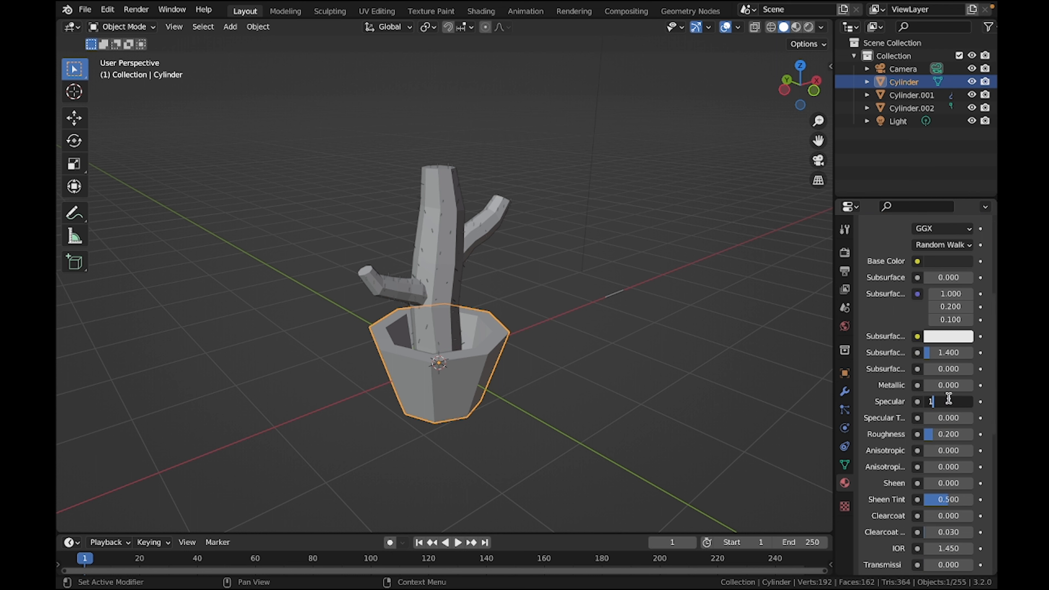
pyautogui.click(947, 385)
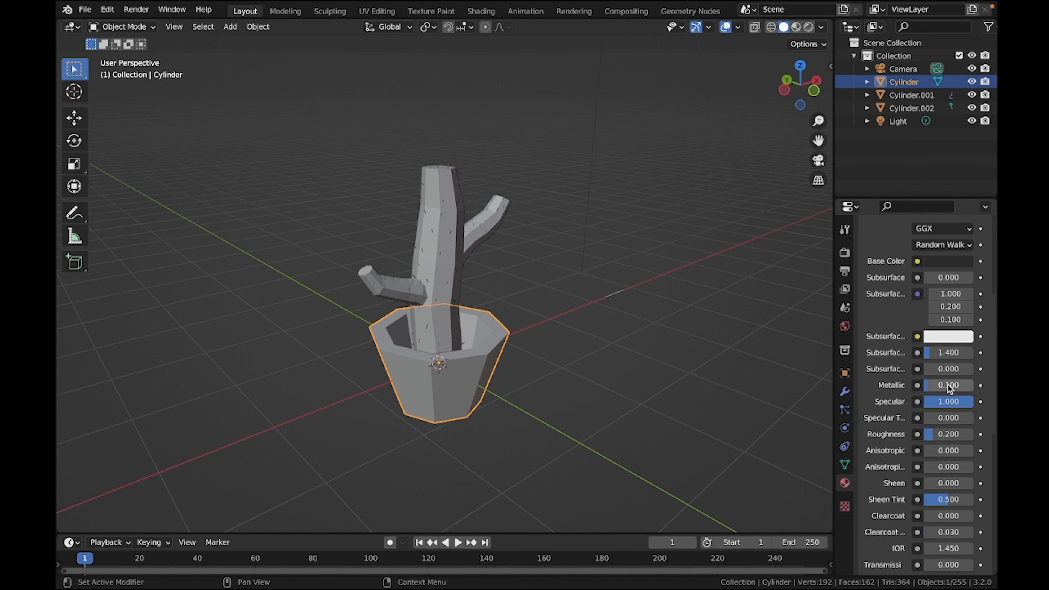
# Switch the viewport to Rendered shading and delete the scene's existing point light
pyautogui.press('z')
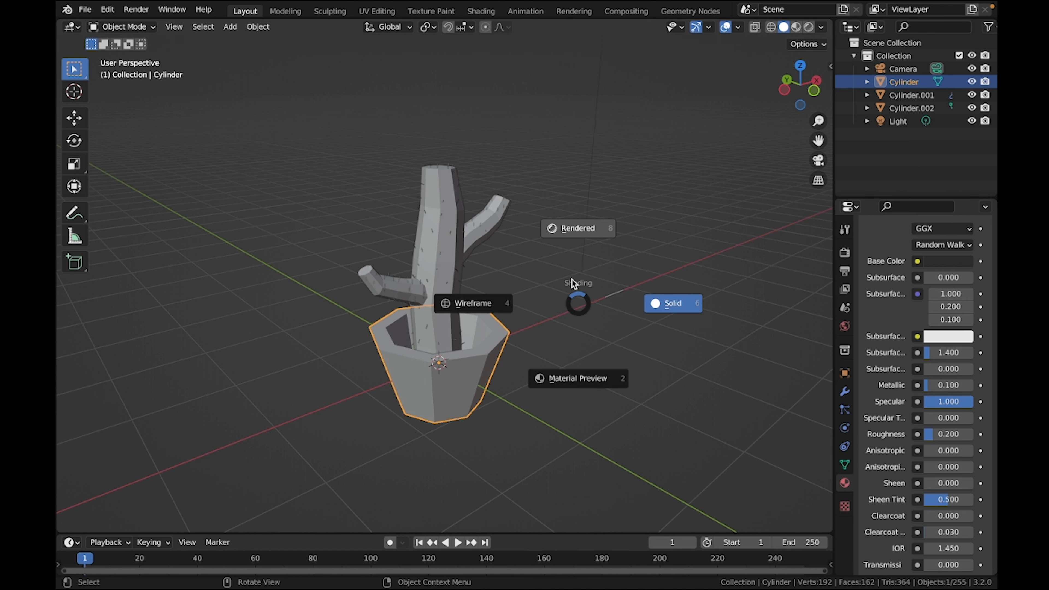
pyautogui.click(573, 285)
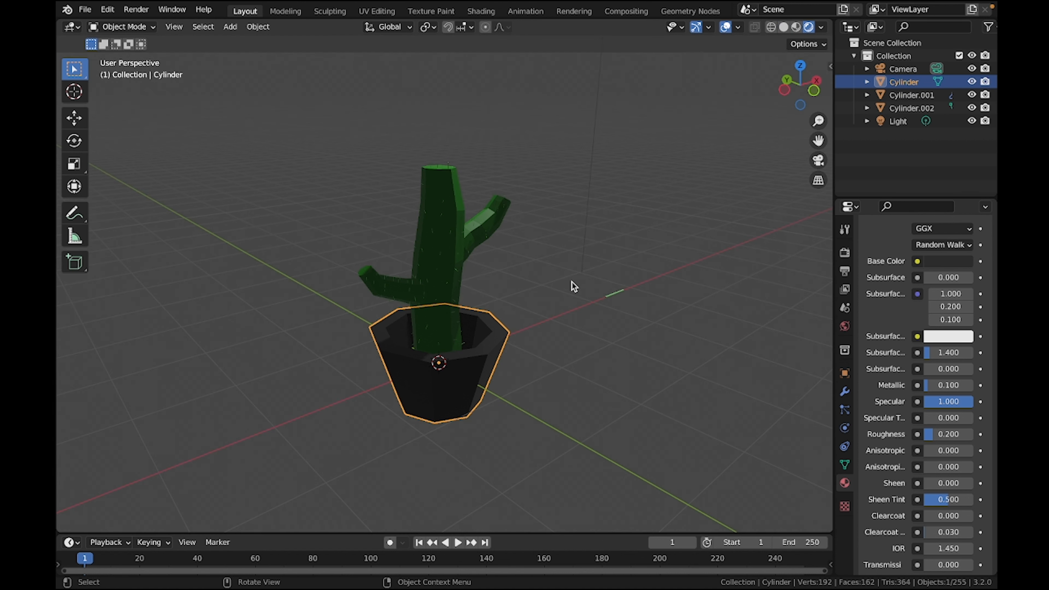
pyautogui.scroll(-6, 571, 285)
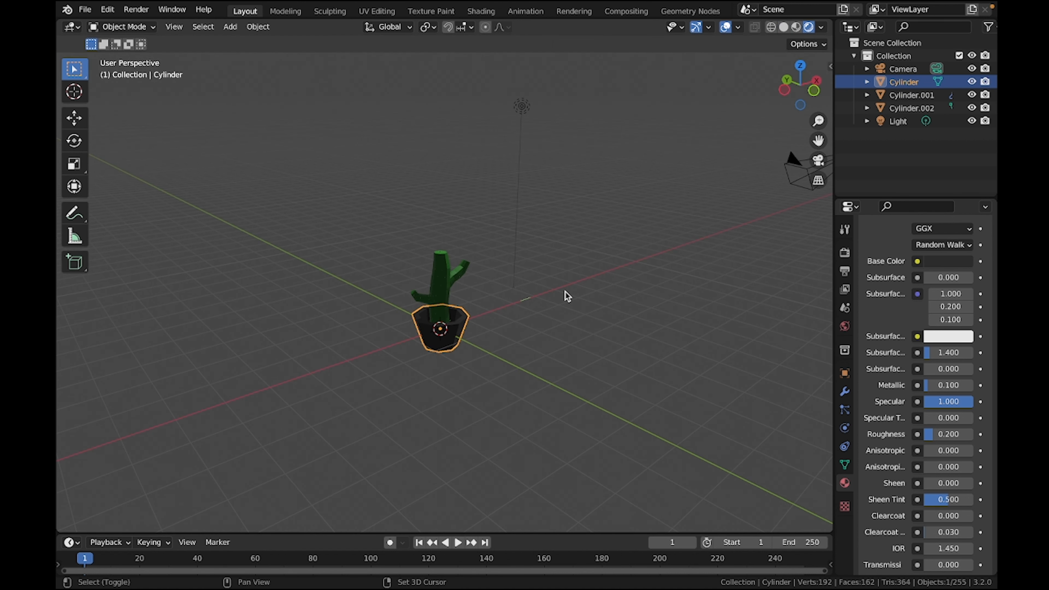
pyautogui.click(521, 106)
pyautogui.press('x')
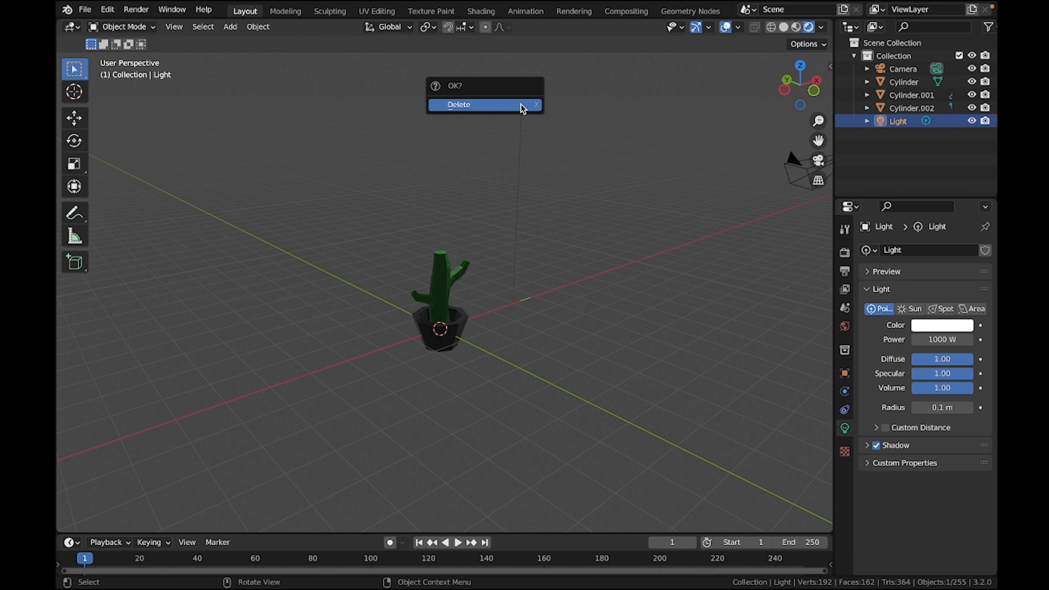
pyautogui.click(521, 105)
# Add an area light, raise it along Z above the cactus and enlarge it to roughly twice its size
pyautogui.hotkey('shift', 'a')
pyautogui.moveTo(500, 176)
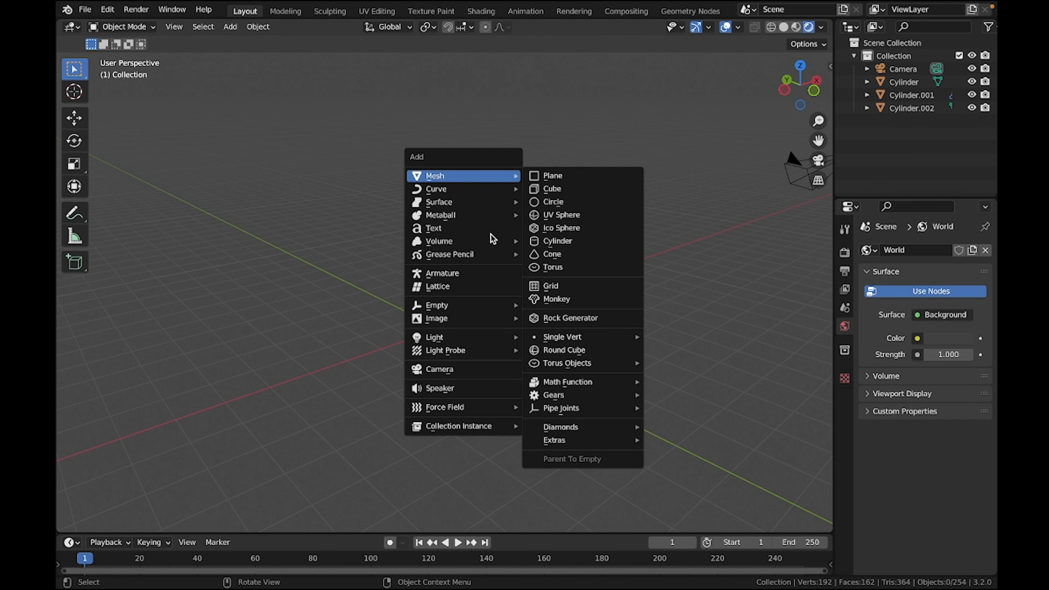
pyautogui.moveTo(439, 343)
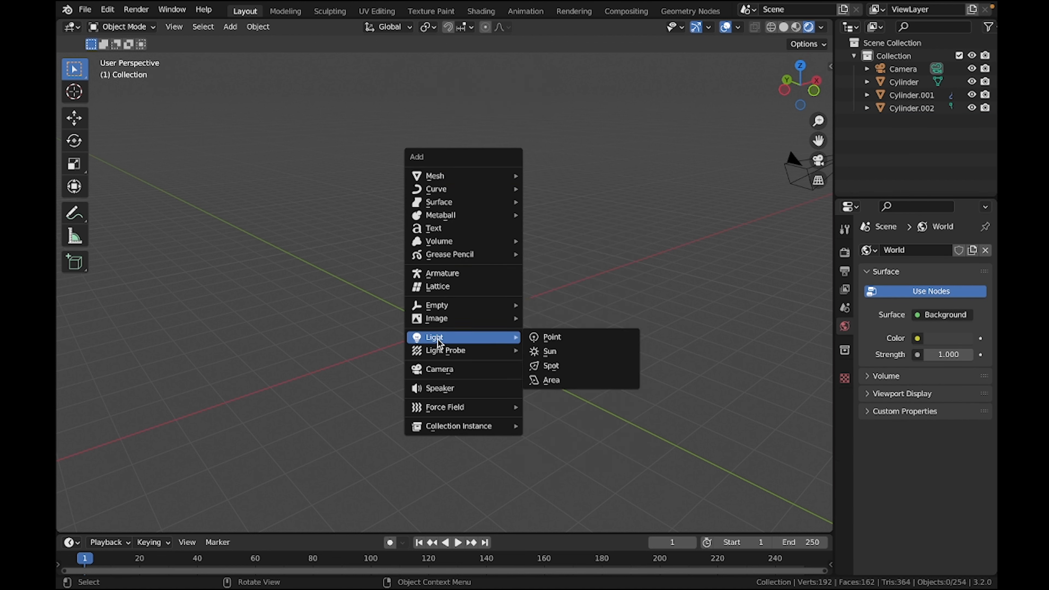
pyautogui.click(558, 378)
pyautogui.press('g')
pyautogui.press('z')
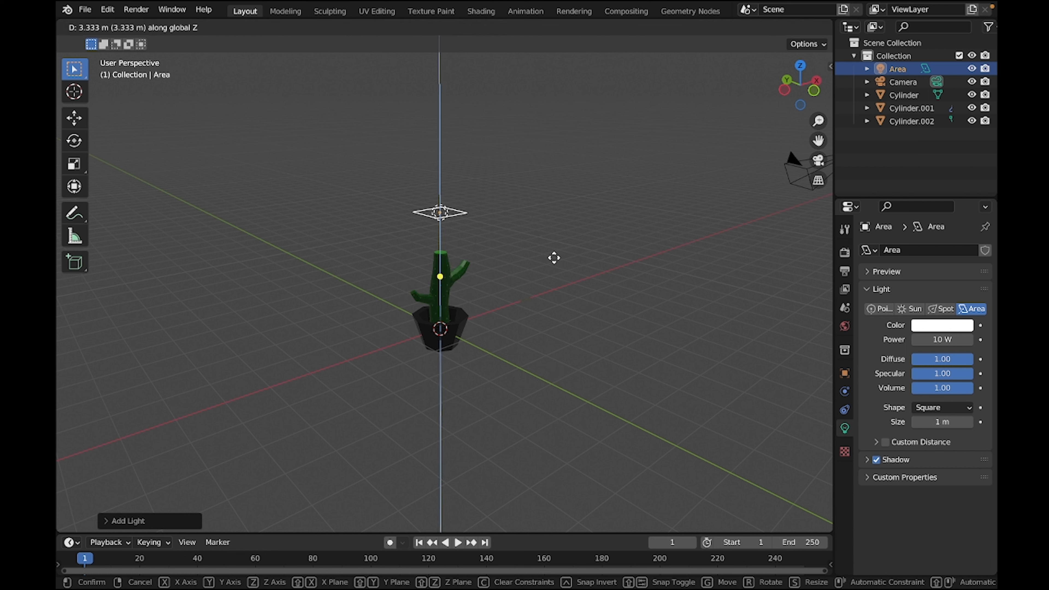
pyautogui.click(553, 255)
pyautogui.press('s')
pyautogui.click(674, 298)
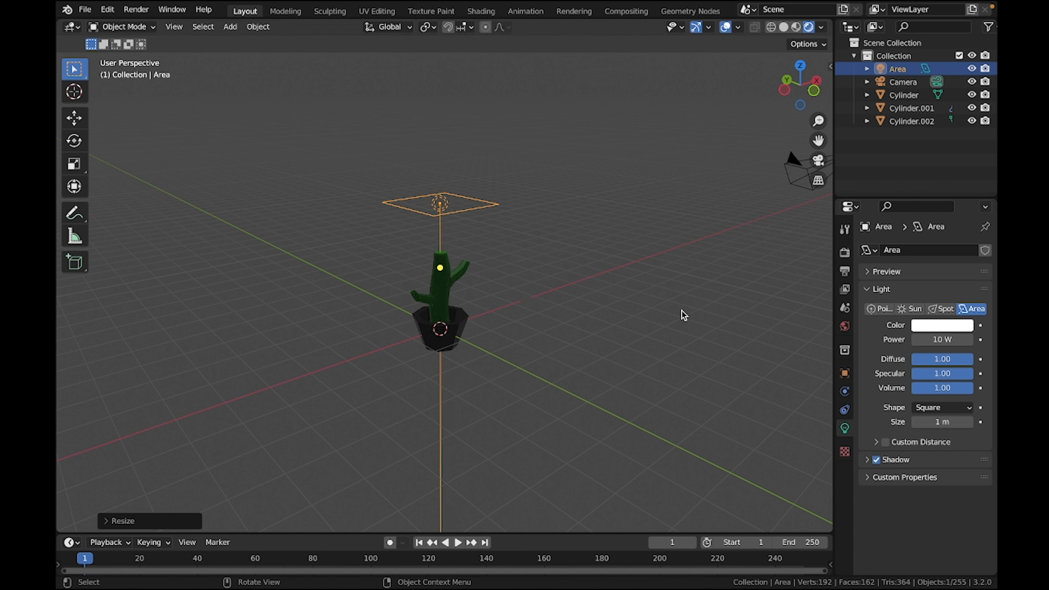
# Set the area light's power to 100 W and scale the light up slightly
pyautogui.click(939, 339)
pyautogui.write('1')
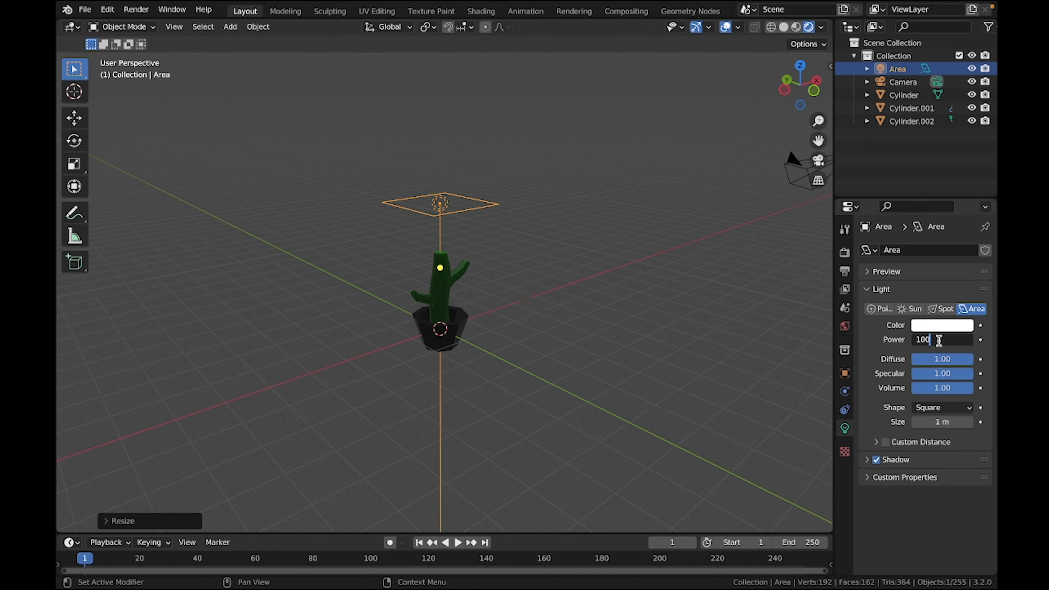
pyautogui.write('00')
pyautogui.press('Return')
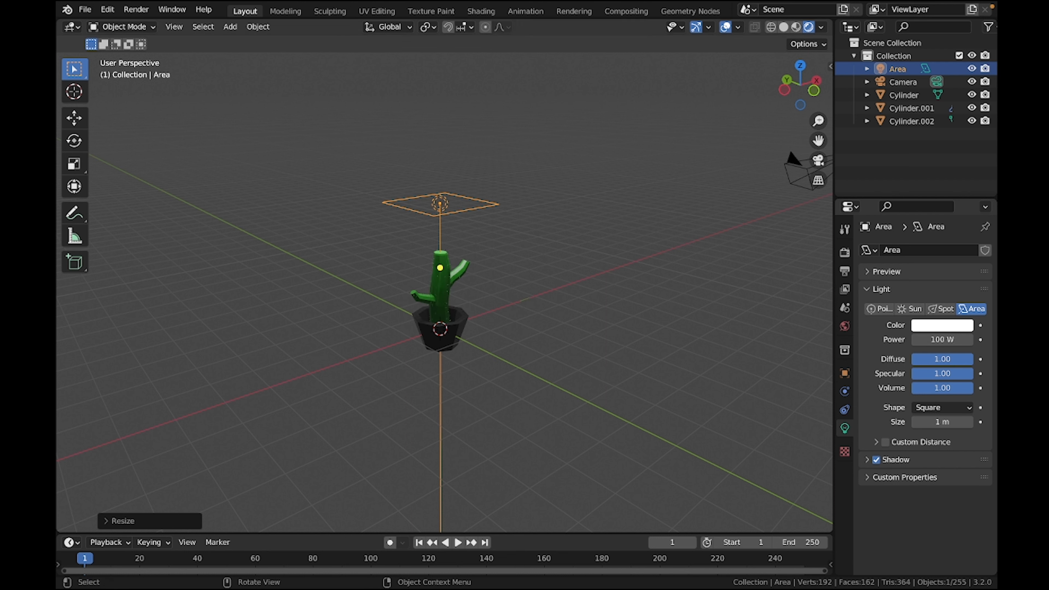
pyautogui.press('s')
pyautogui.click(630, 248)
# Duplicate the area light, offset the copy along Y and negative X, and lower it beside the cactus
pyautogui.hotkey('shift', 'd')
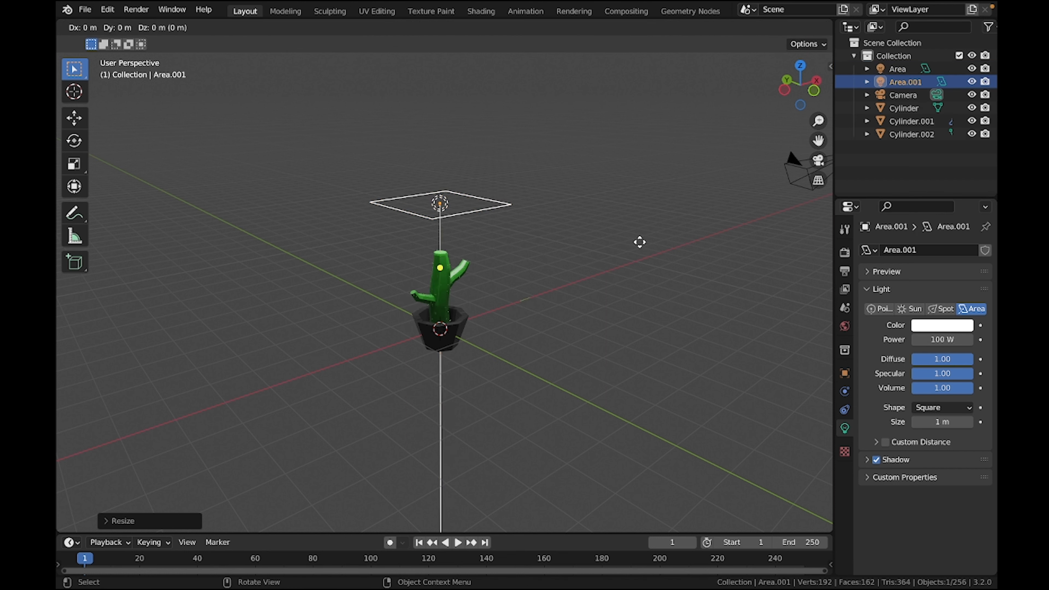
pyautogui.press('y')
pyautogui.click(721, 272)
pyautogui.press('g')
pyautogui.press('z')
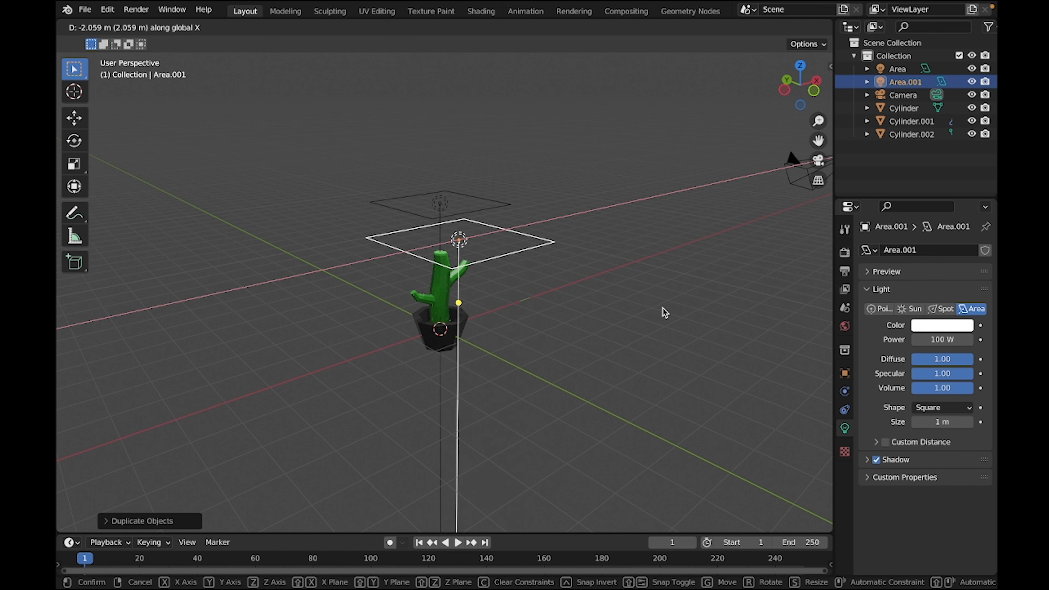
pyautogui.click(663, 307)
pyautogui.press('g')
pyautogui.press('z')
pyautogui.click(667, 380)
# Rotate the duplicated area light about Y and Z so it points sideways at the cactus
pyautogui.moveTo(623, 244); pyautogui.dragTo(483, 254, button='middle')
pyautogui.press('r')
pyautogui.press('y')
pyautogui.click(527, 237)
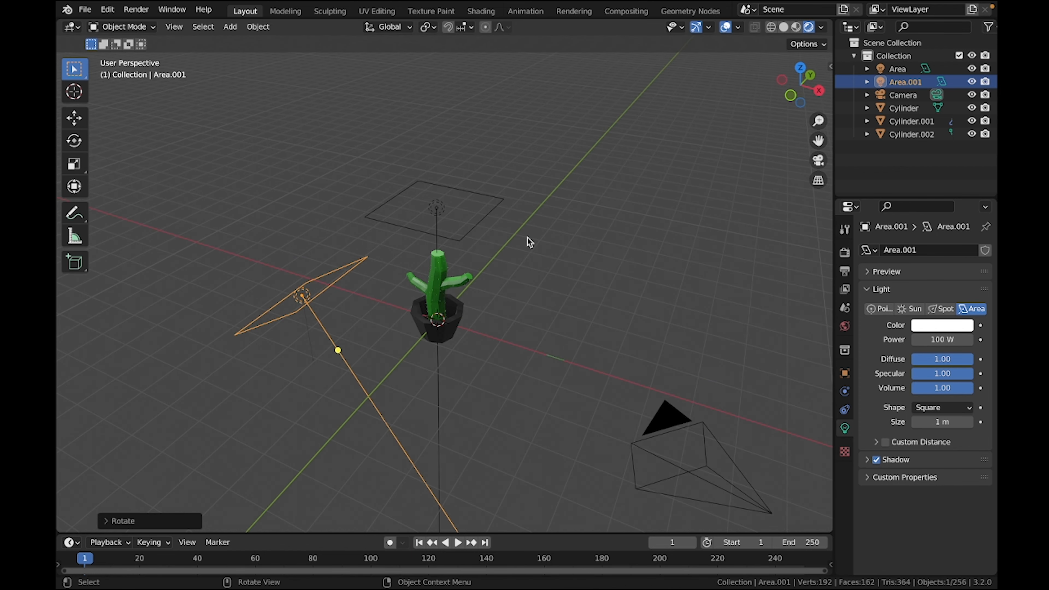
pyautogui.press('r')
pyautogui.press('z')
pyautogui.click(476, 291)
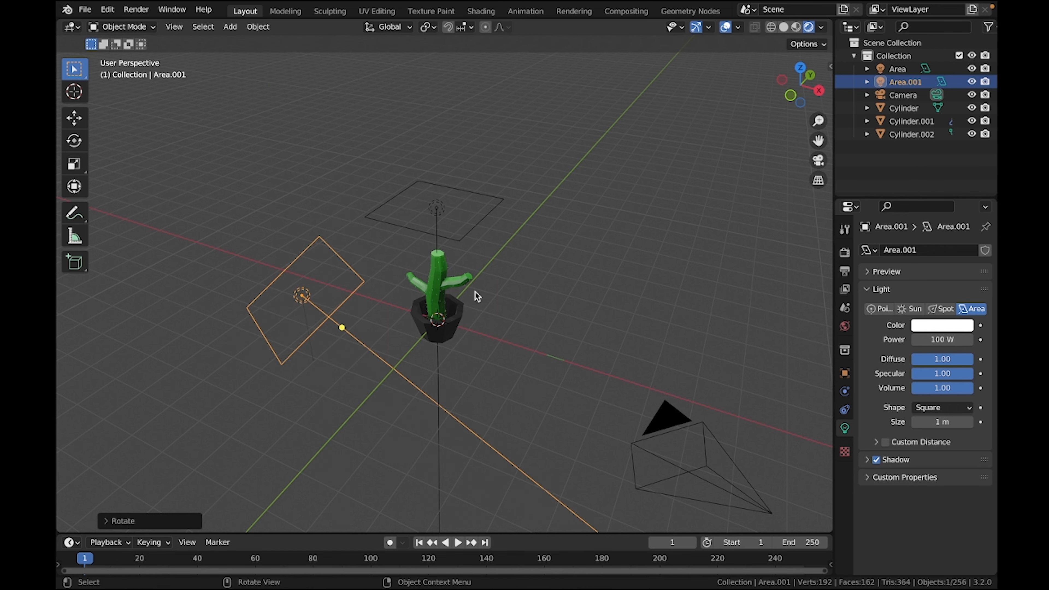
pyautogui.press('r')
pyautogui.press('y')
pyautogui.click(472, 231)
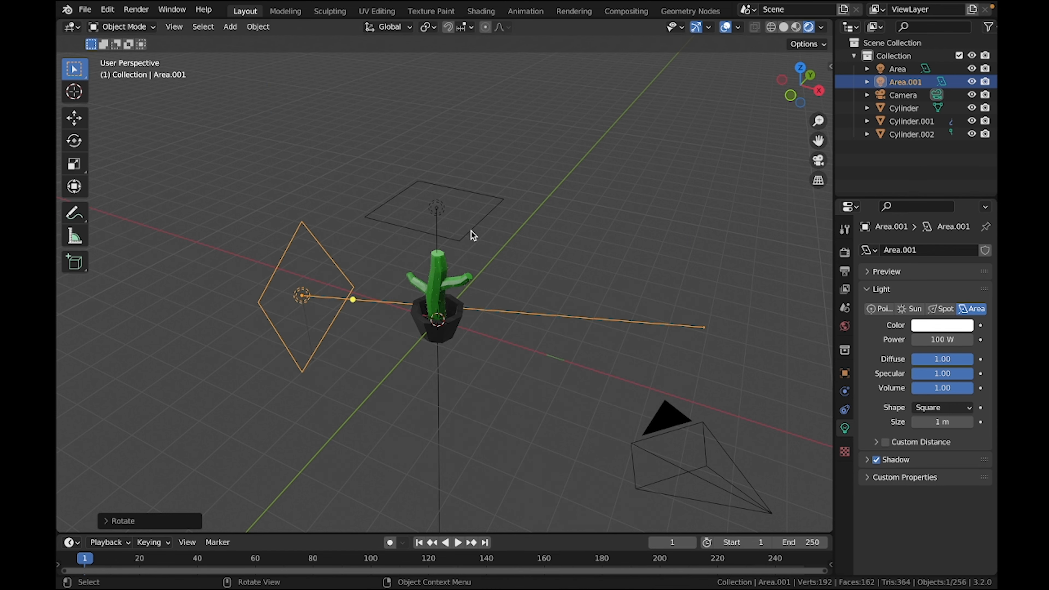
# Change the render engine to Cycles
pyautogui.scroll(4, 475, 225)
pyautogui.moveTo(477, 222); pyautogui.dragTo(515, 237, button='middle')
pyautogui.click(845, 253)
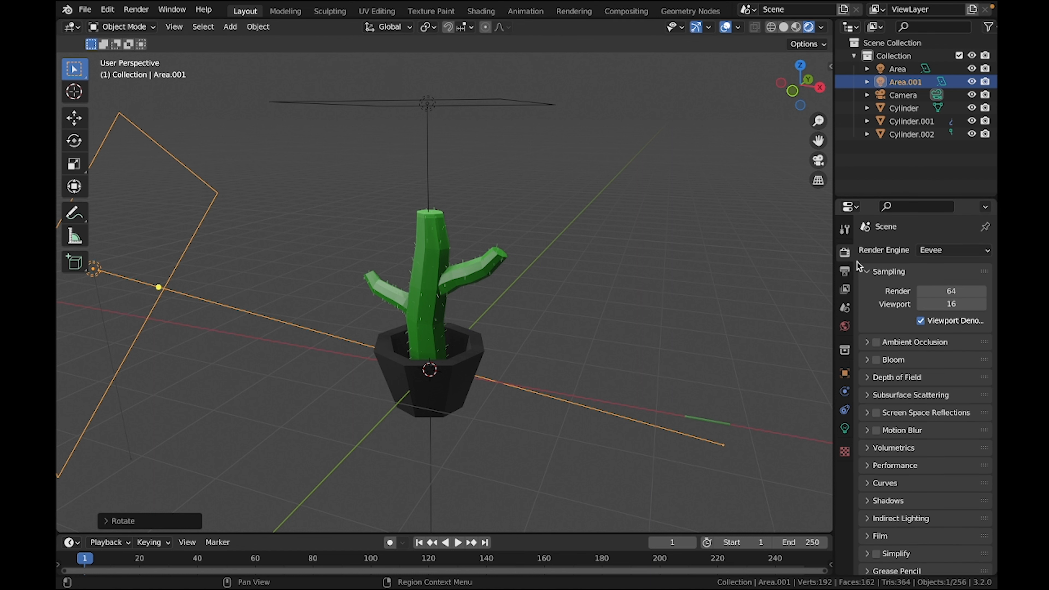
pyautogui.click(946, 251)
pyautogui.click(947, 295)
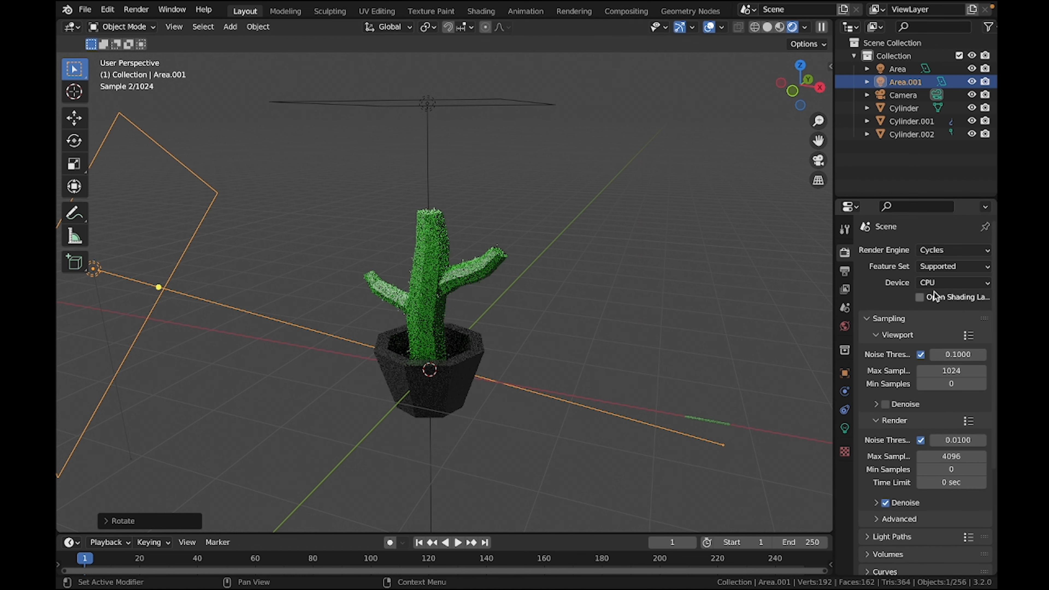
# Look through the camera, select it and increase the output's vertical resolution to 1506 px
pyautogui.press('KP_0')
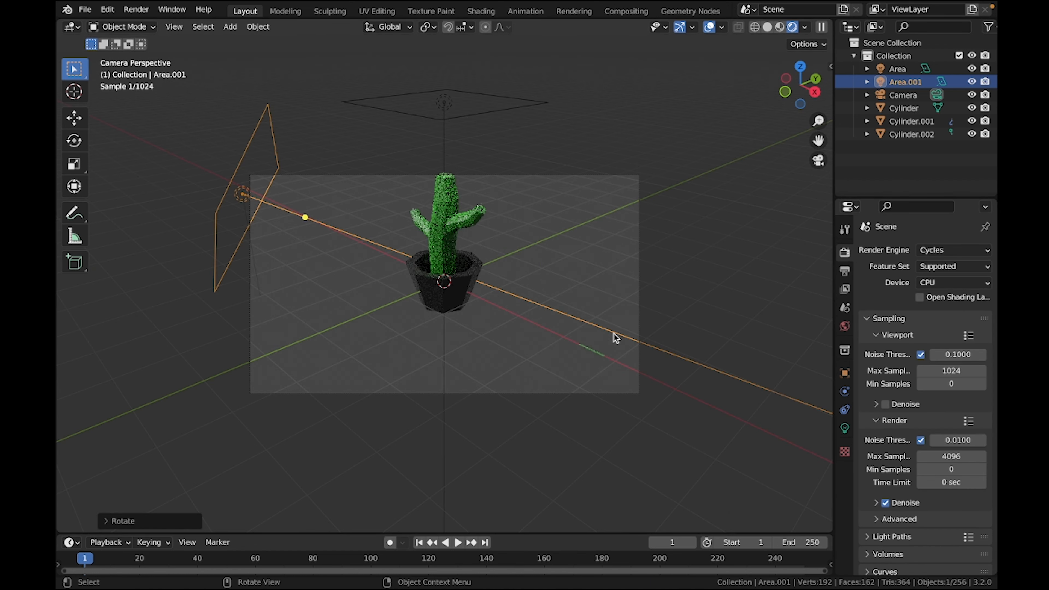
pyautogui.click(898, 90)
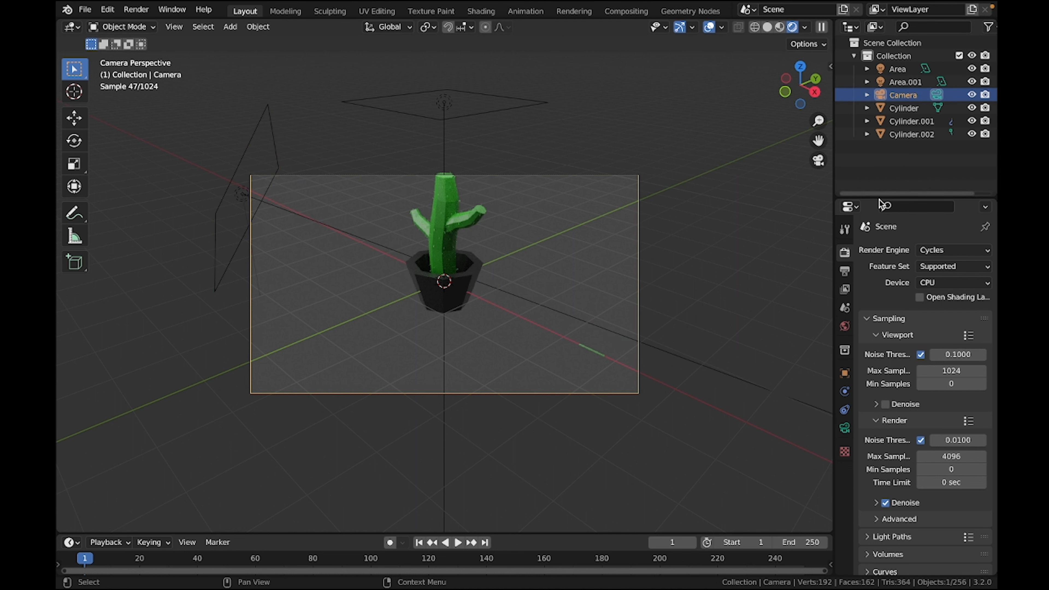
pyautogui.click(844, 271)
pyautogui.moveTo(951, 280); pyautogui.dragTo(995, 280)
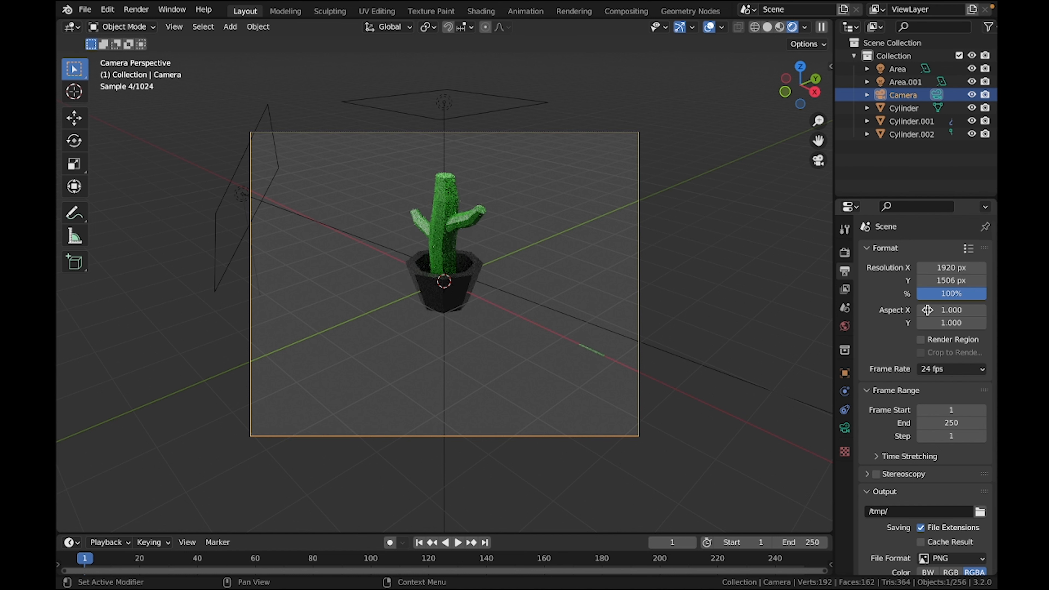
# Make the camera orthographic with a scale of 3.714 and move it up about 0.87 m along Z to frame the cactus
pyautogui.click(845, 428)
pyautogui.click(942, 291)
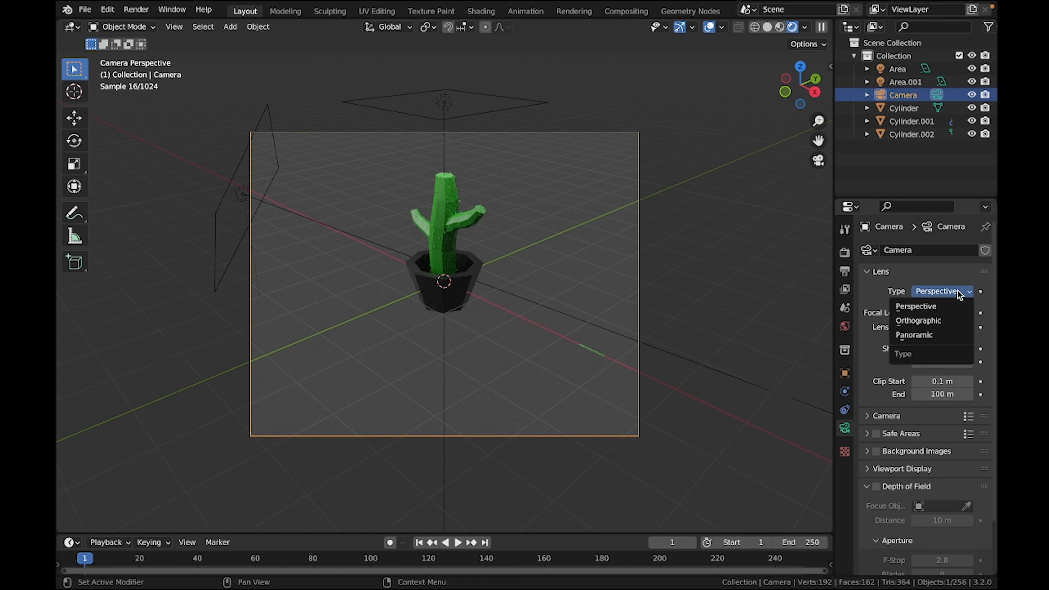
pyautogui.click(933, 323)
pyautogui.moveTo(942, 313); pyautogui.dragTo(911, 313)
pyautogui.press('g')
pyautogui.press('z')
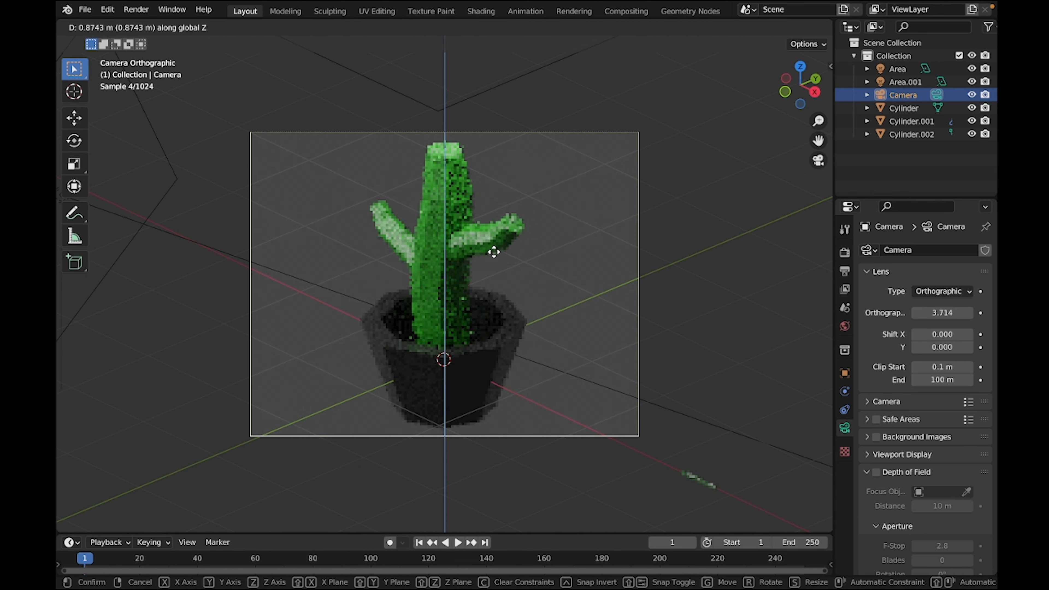
pyautogui.click(496, 258)
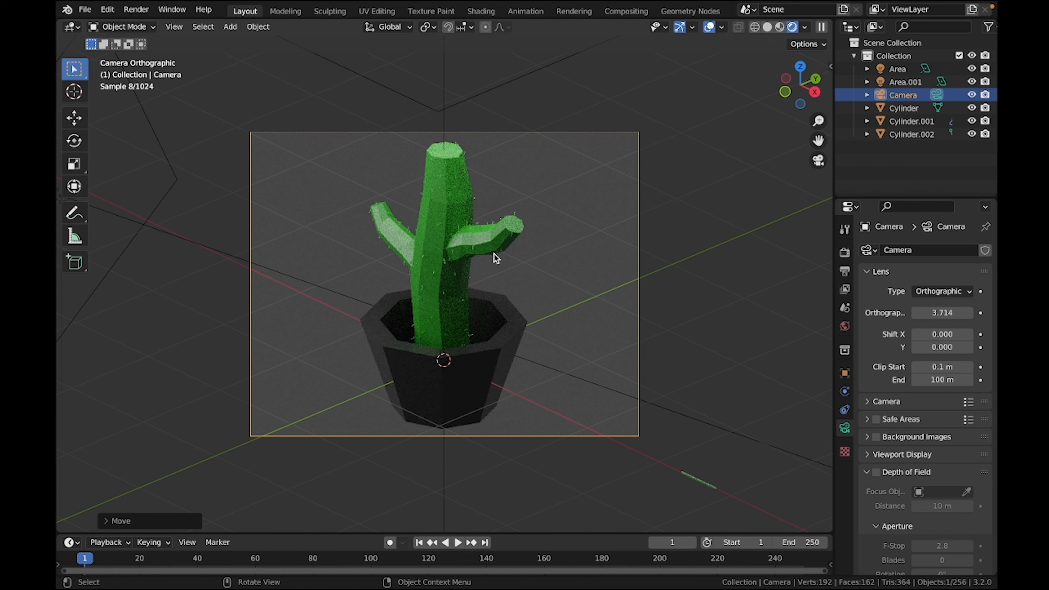
# Rotate the cactus and pot together by about 8.5 degrees around Z and deselect them
pyautogui.click(459, 295)
pyautogui.keyDown('shift'); pyautogui.click(484, 356); pyautogui.keyUp('shift')
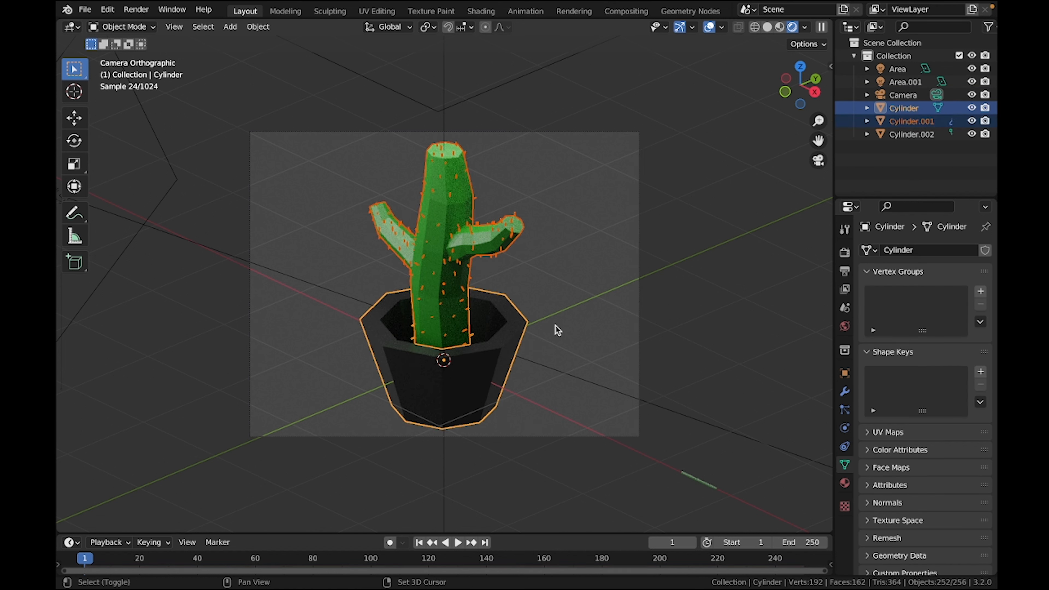
pyautogui.press('r')
pyautogui.press('z')
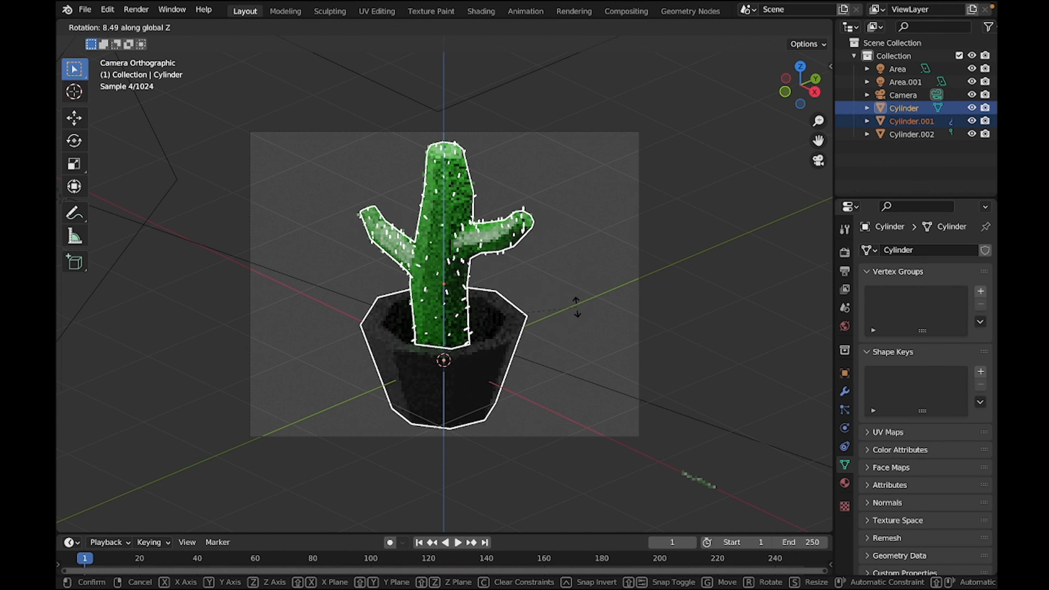
pyautogui.click(576, 307)
pyautogui.click(592, 312)
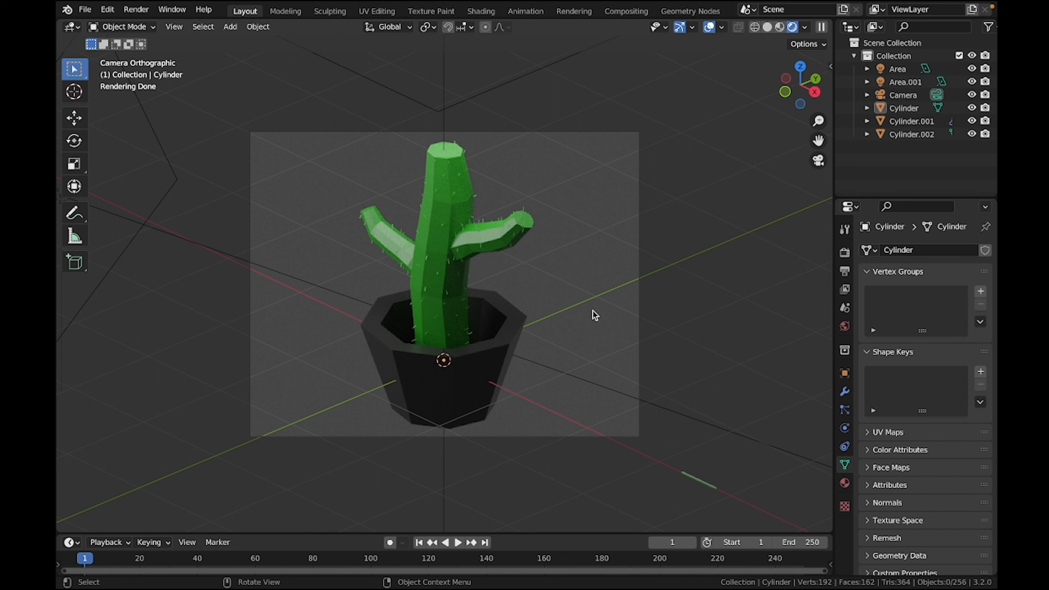
# Set the render output format to JPEG with 100% quality
pyautogui.click(845, 271)
pyautogui.scroll(-2, 888, 365)
pyautogui.scroll(-4, 887, 365)
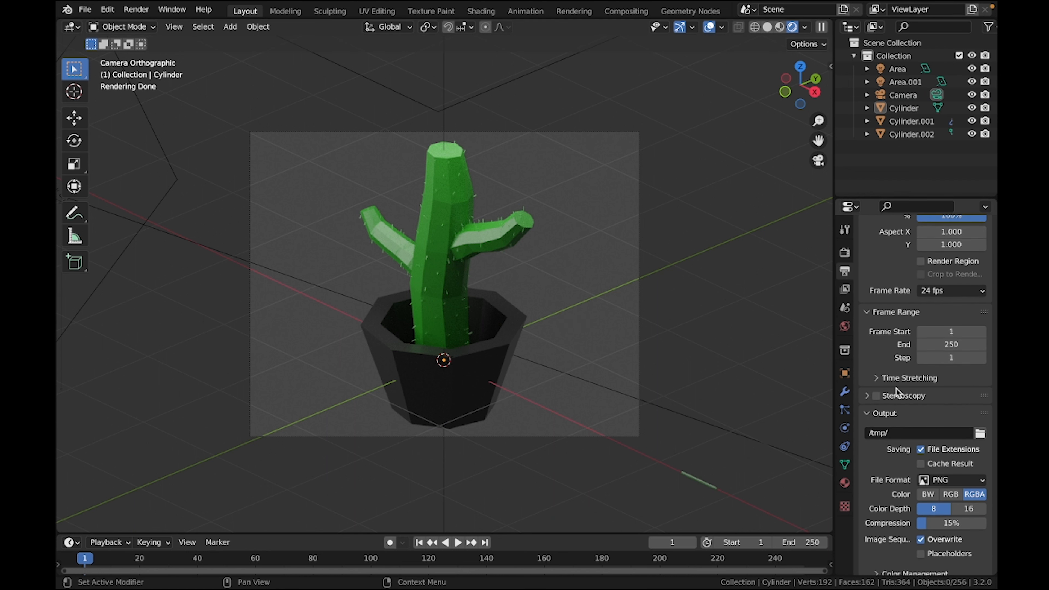
pyautogui.click(976, 481)
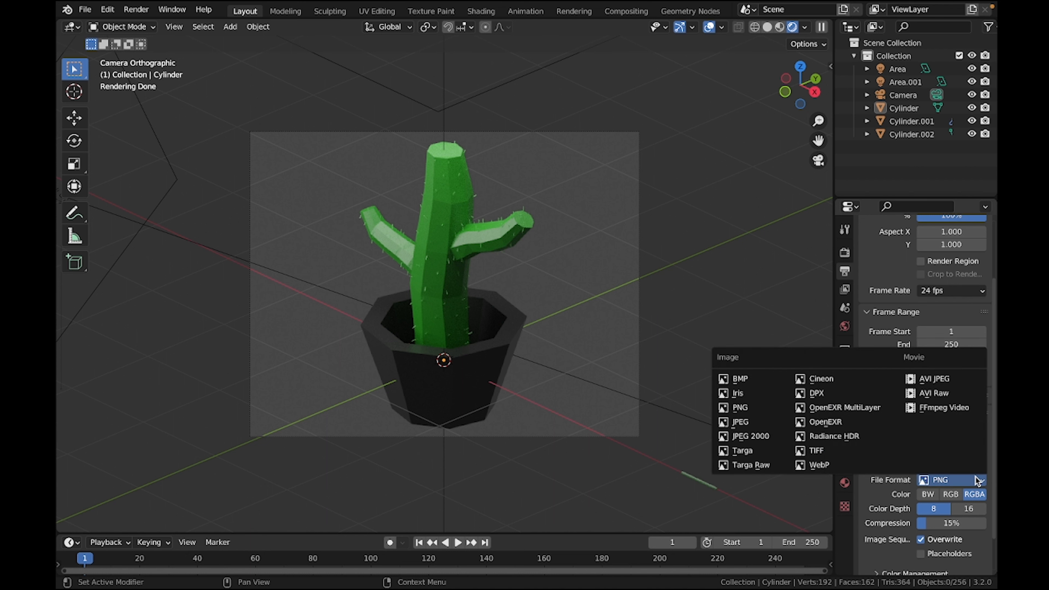
pyautogui.click(741, 422)
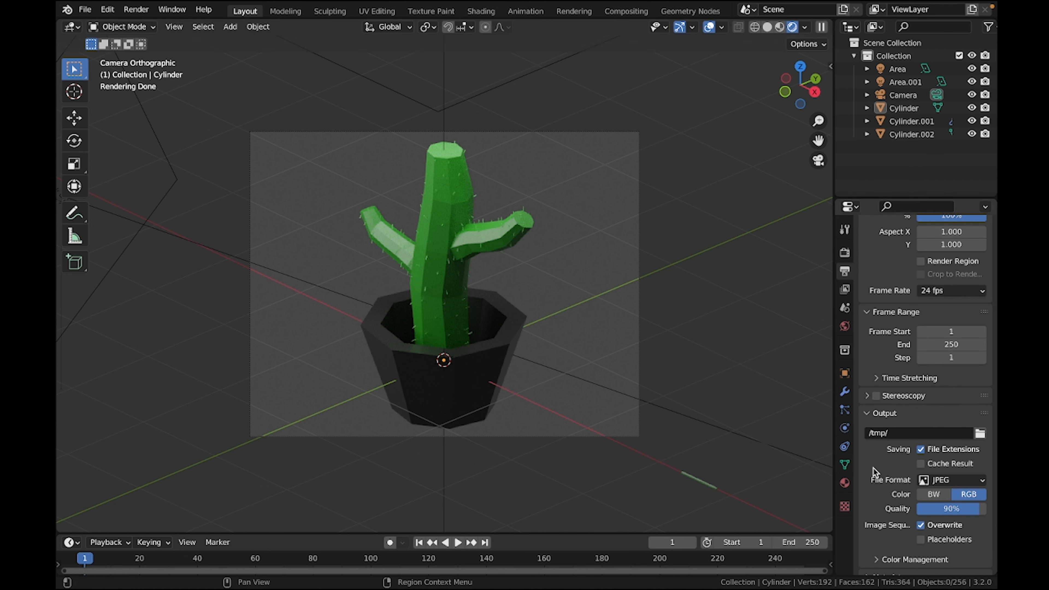
pyautogui.click(946, 506)
pyautogui.write('10')
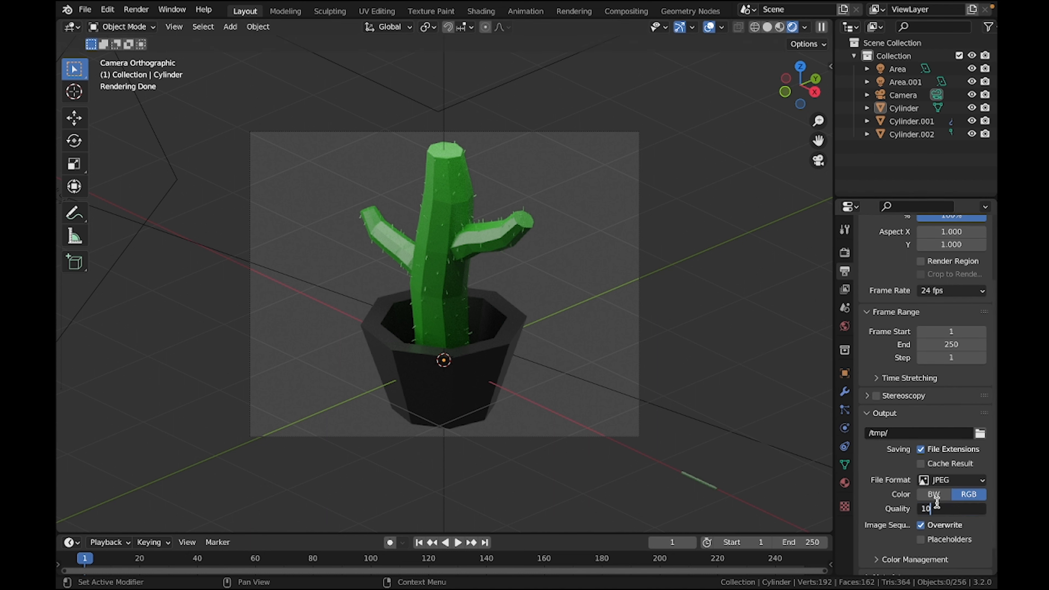
pyautogui.write('0')
pyautogui.press('Return')
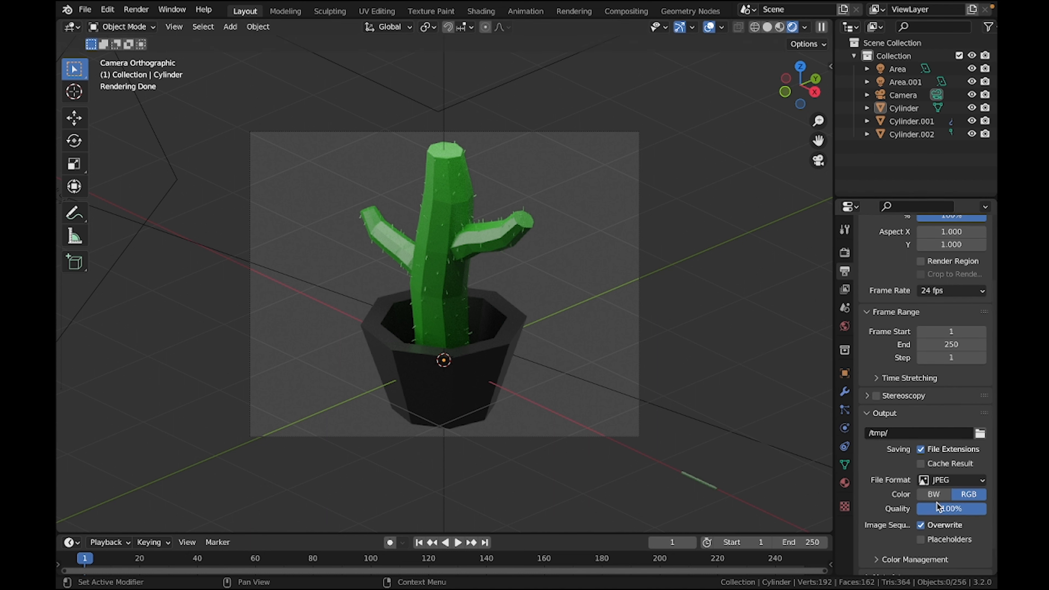
# Name the render output file "Cactus Tutorial" in the /tmp/ folder
pyautogui.click(986, 432)
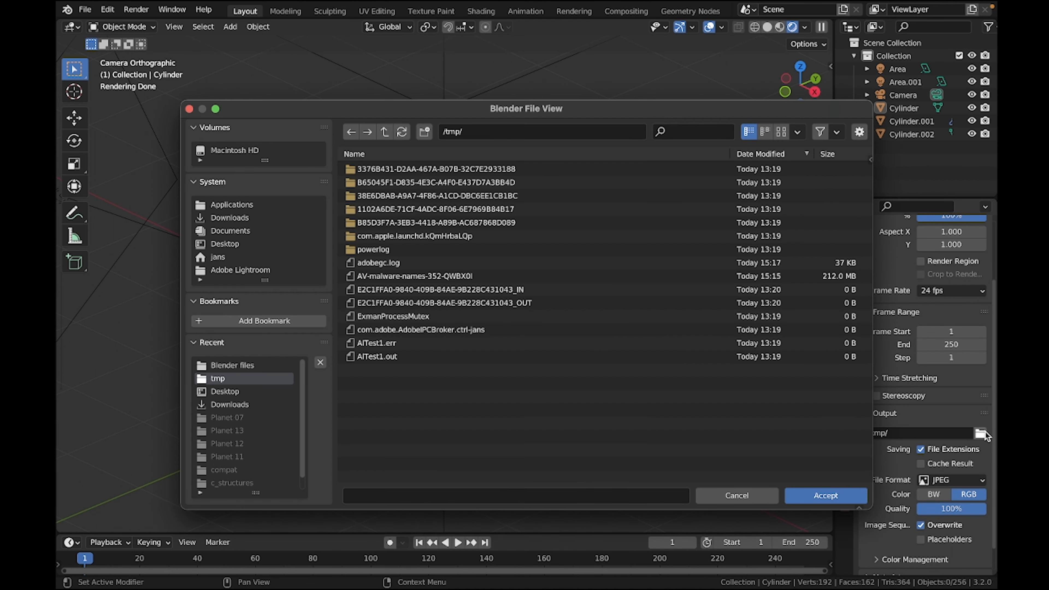
pyautogui.click(663, 495)
pyautogui.write('cactus Tutorial')
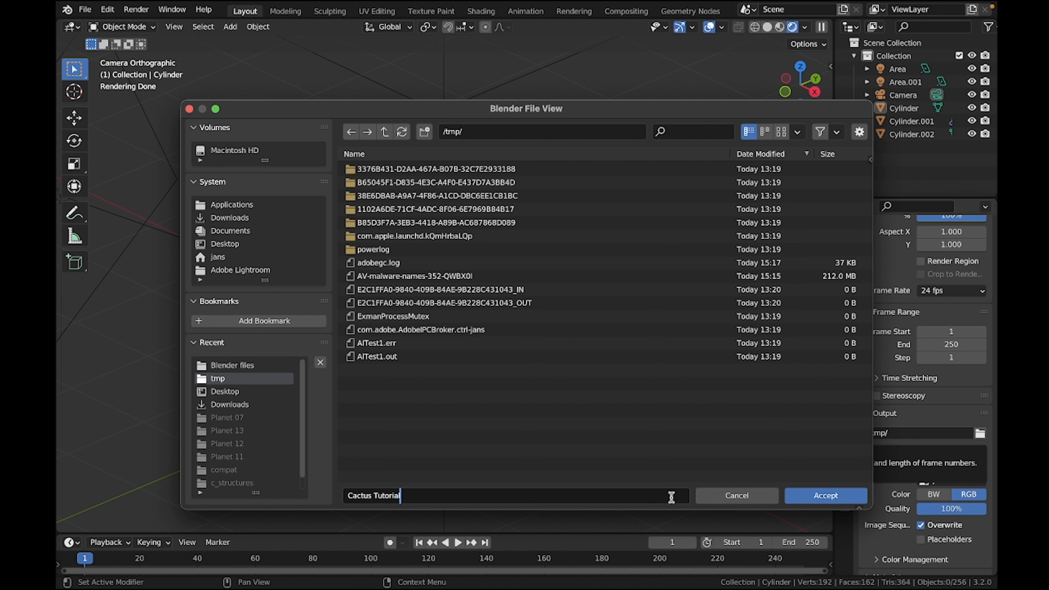
pyautogui.click(819, 497)
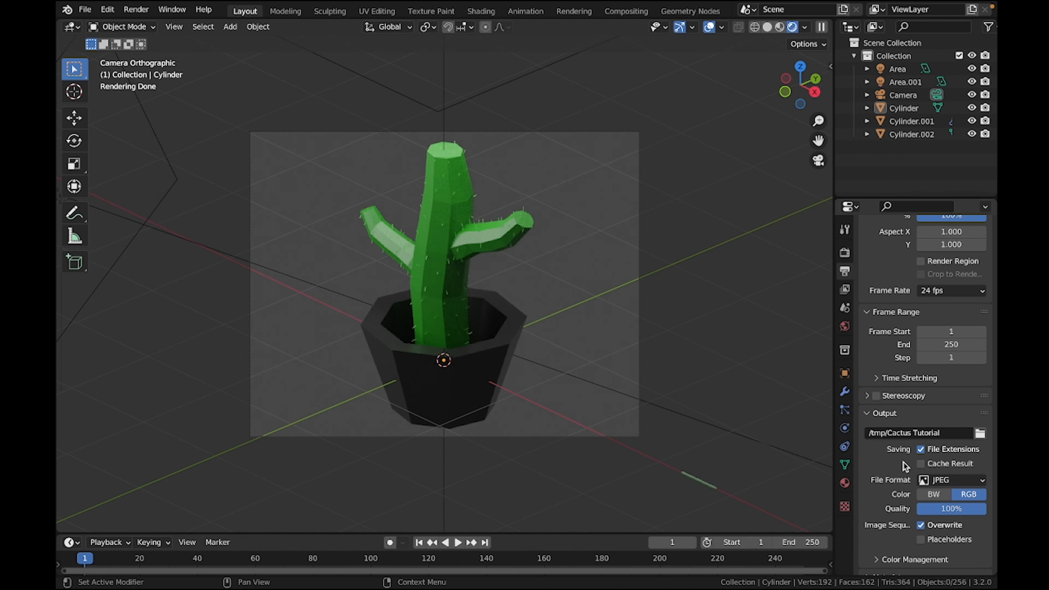
pyautogui.scroll(-1, 904, 467)
pyautogui.scroll(5, 903, 466)
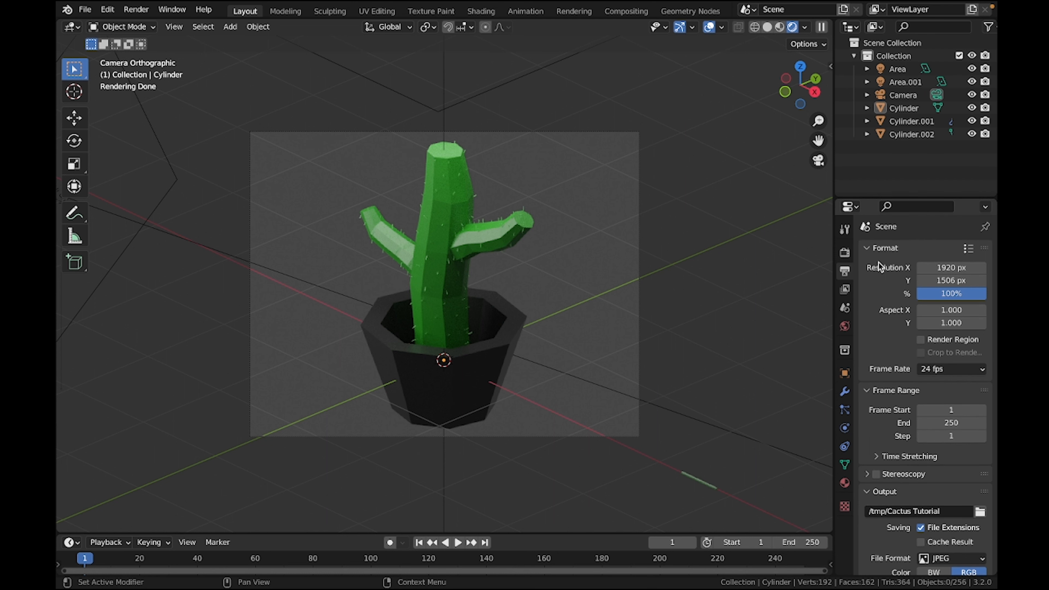
# Set the maximum samples for the final Cycles render to 80
pyautogui.click(846, 250)
pyautogui.scroll(-2, 878, 307)
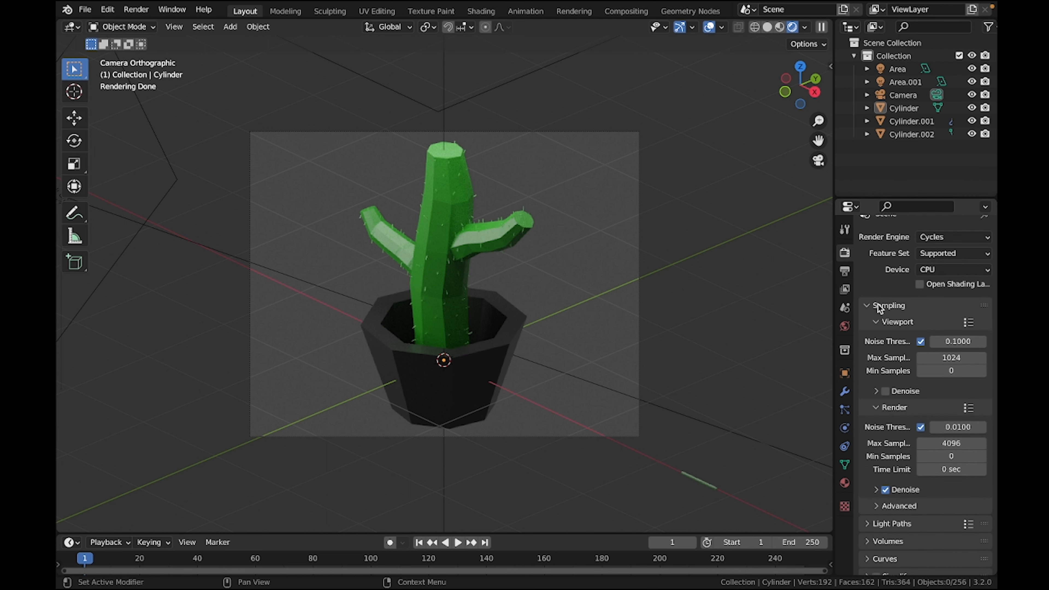
pyautogui.scroll(-1, 879, 307)
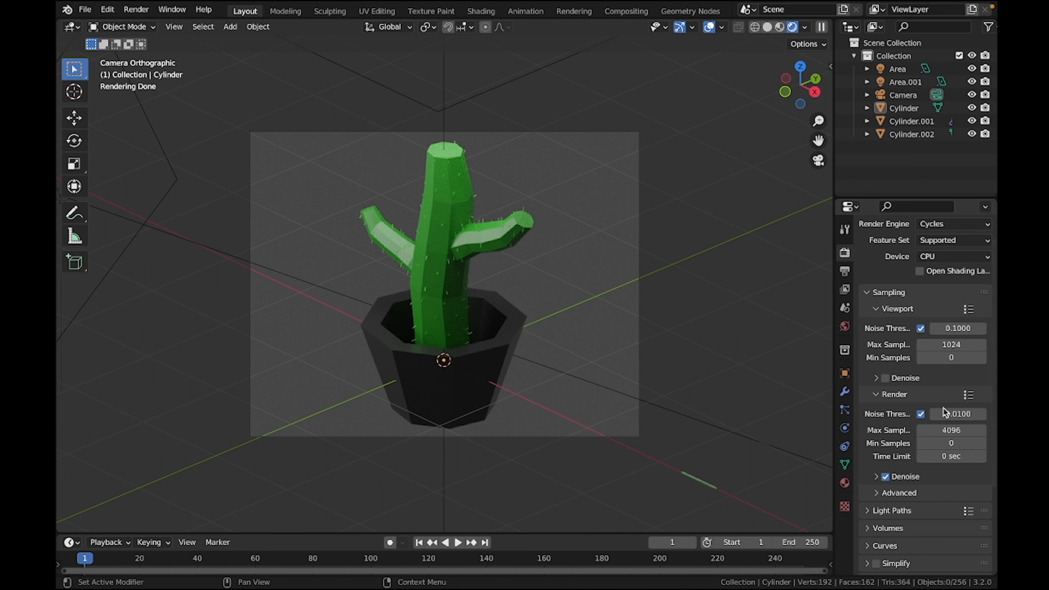
pyautogui.click(946, 430)
pyautogui.write('80')
pyautogui.press('Return')
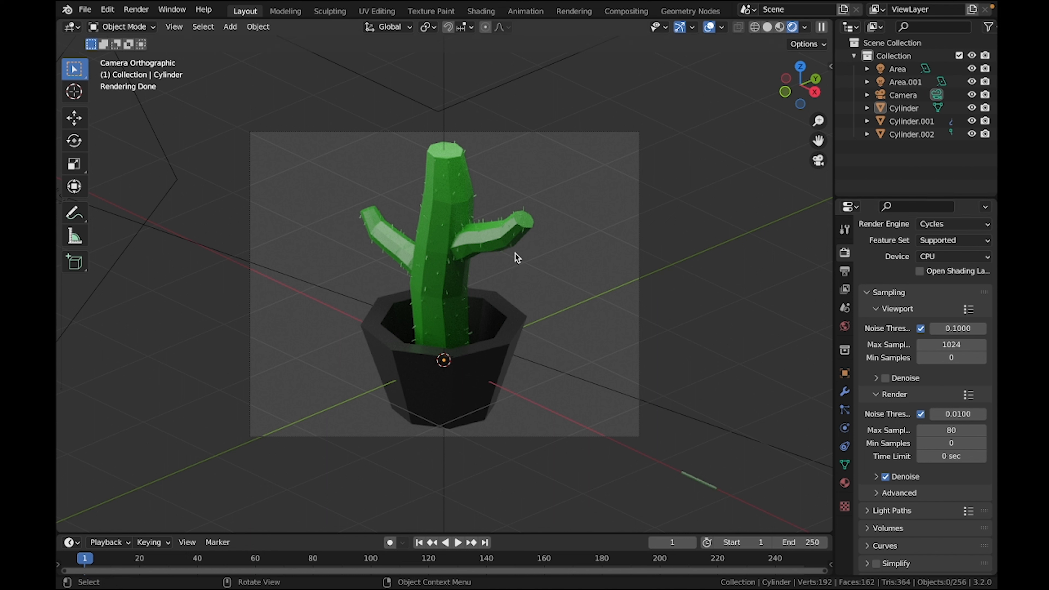
# Render the cactus scene as a still image and inspect the cactus, spines and pot up close in the result
pyautogui.click(136, 10)
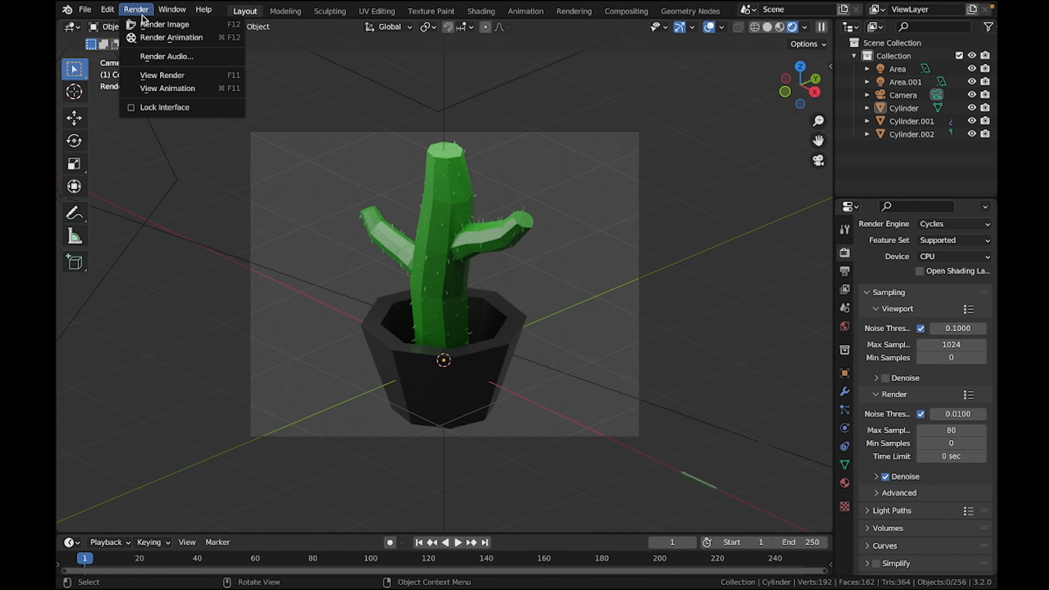
pyautogui.click(146, 25)
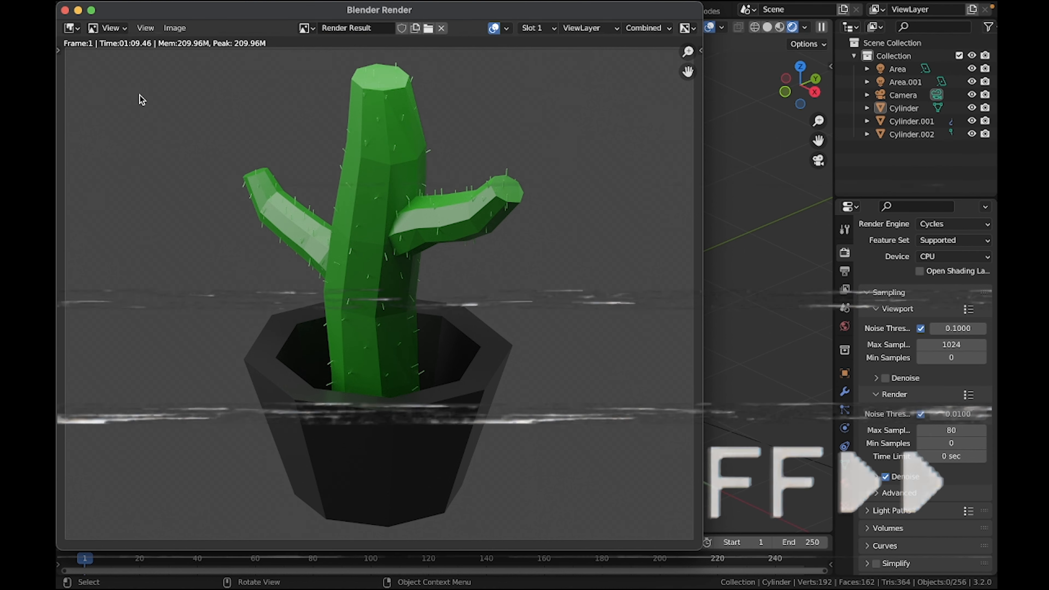
pyautogui.scroll(-2, 319, 158)
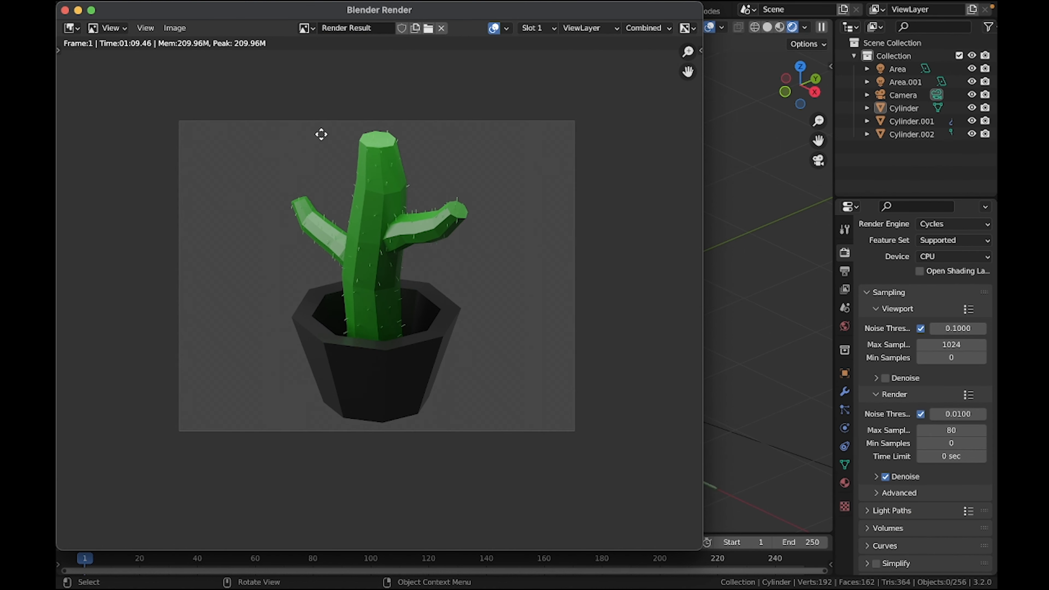
pyautogui.scroll(2, 317, 145)
pyautogui.scroll(4, 316, 144)
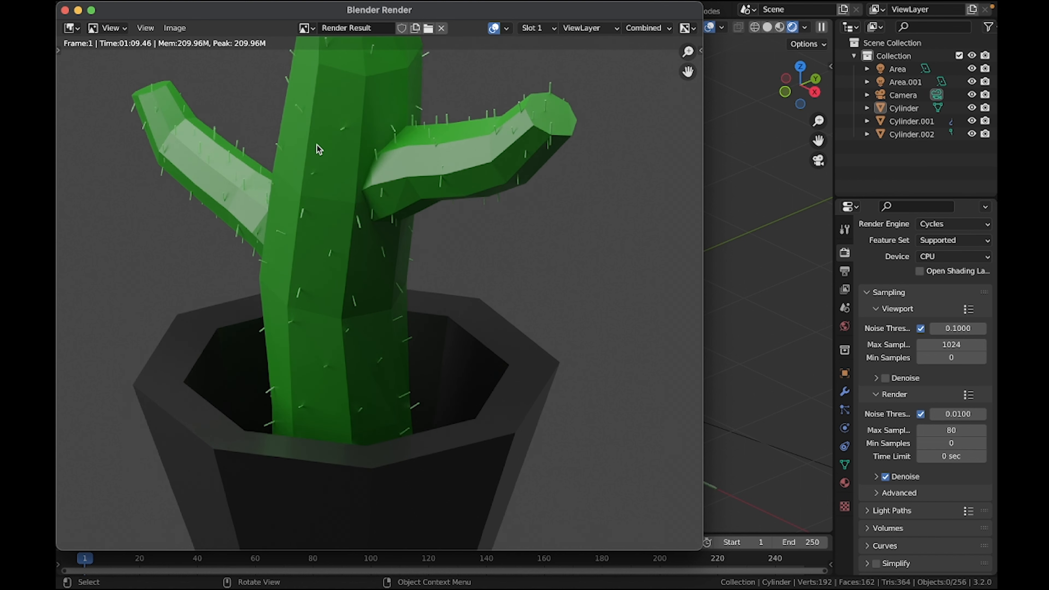